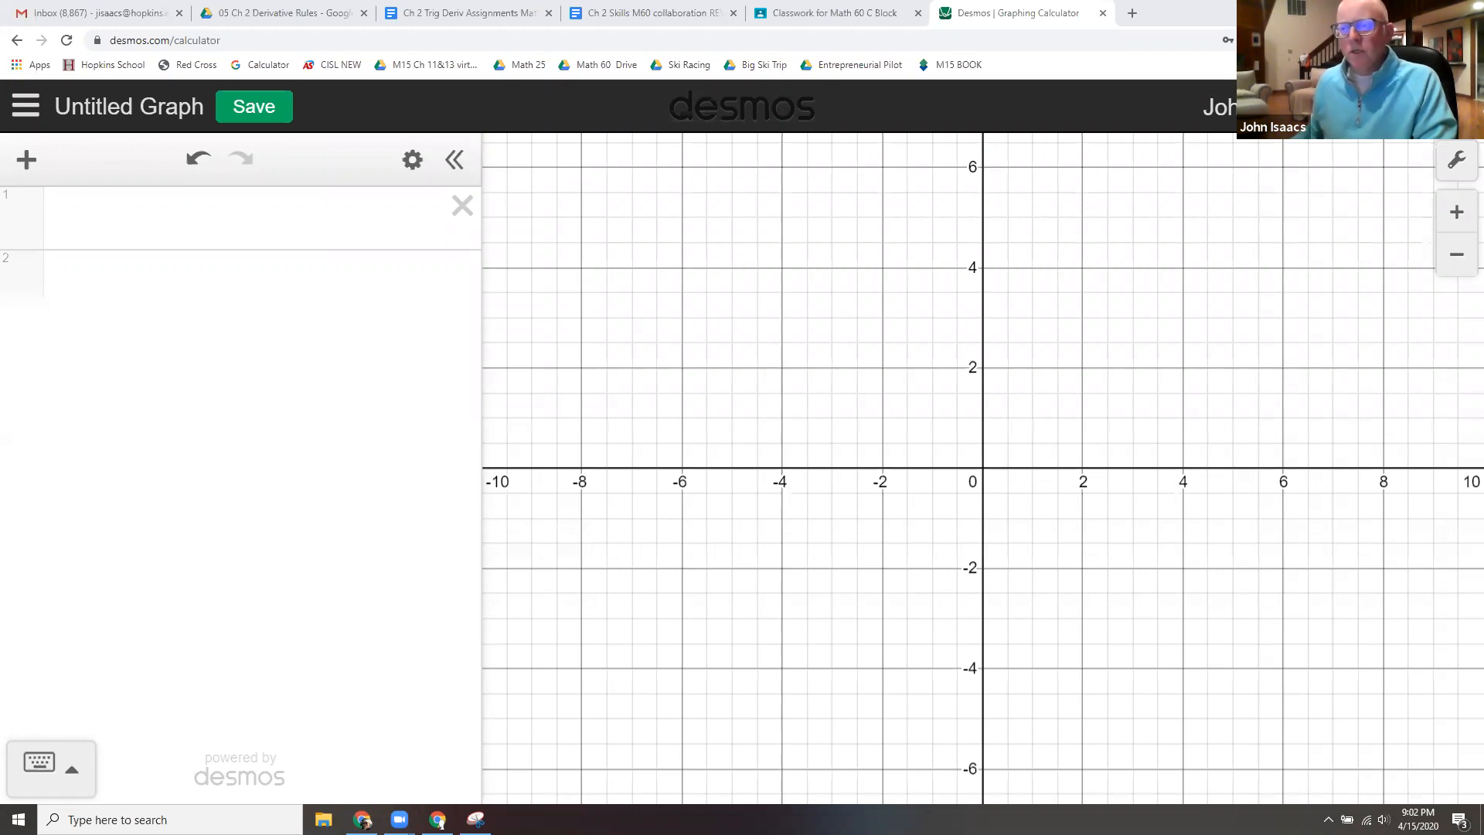
Graph the function y = 0.5x·sin(2x) as the first expression.
left_click(97, 223)
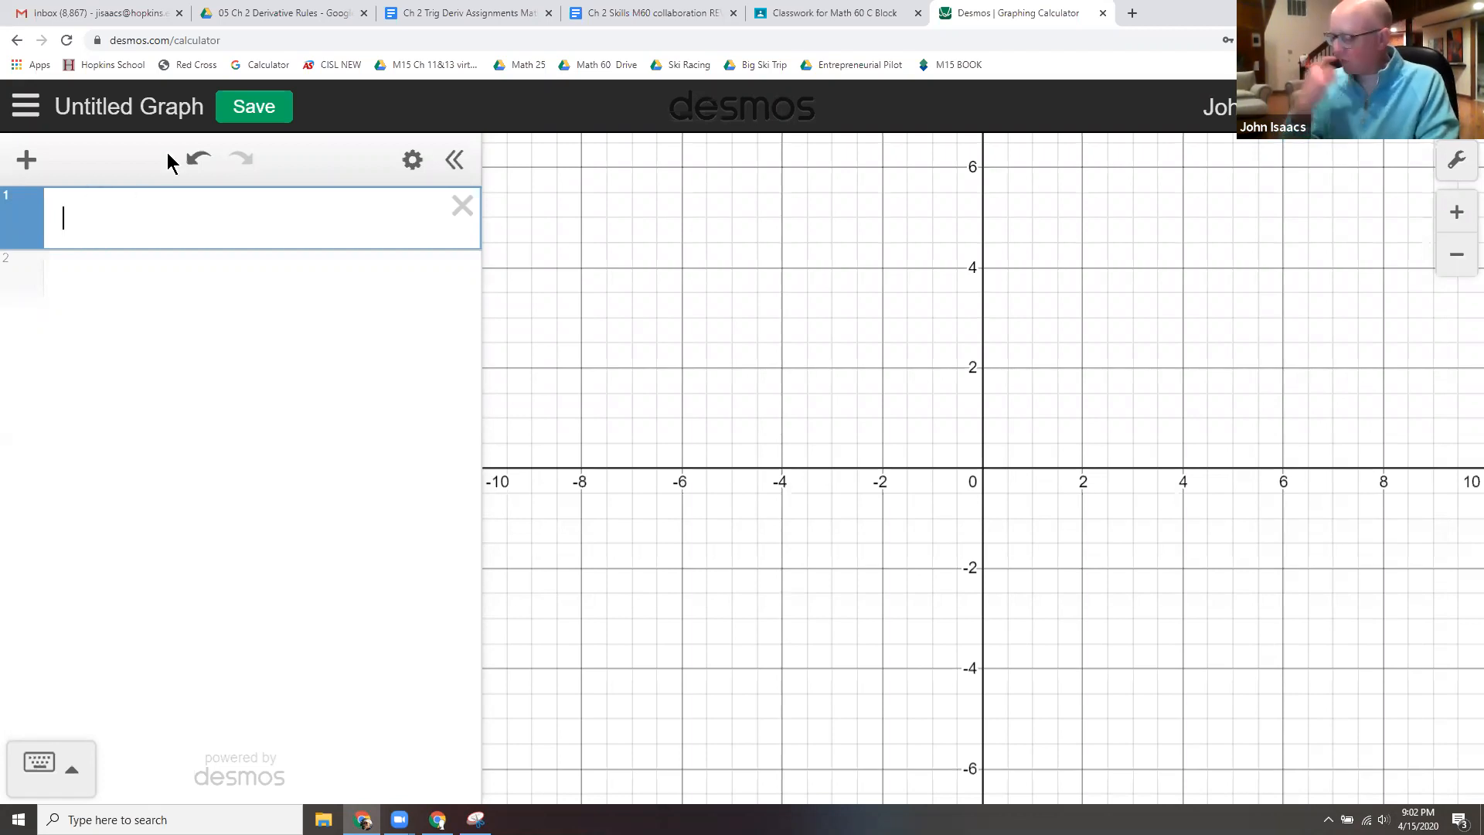
type("y=")
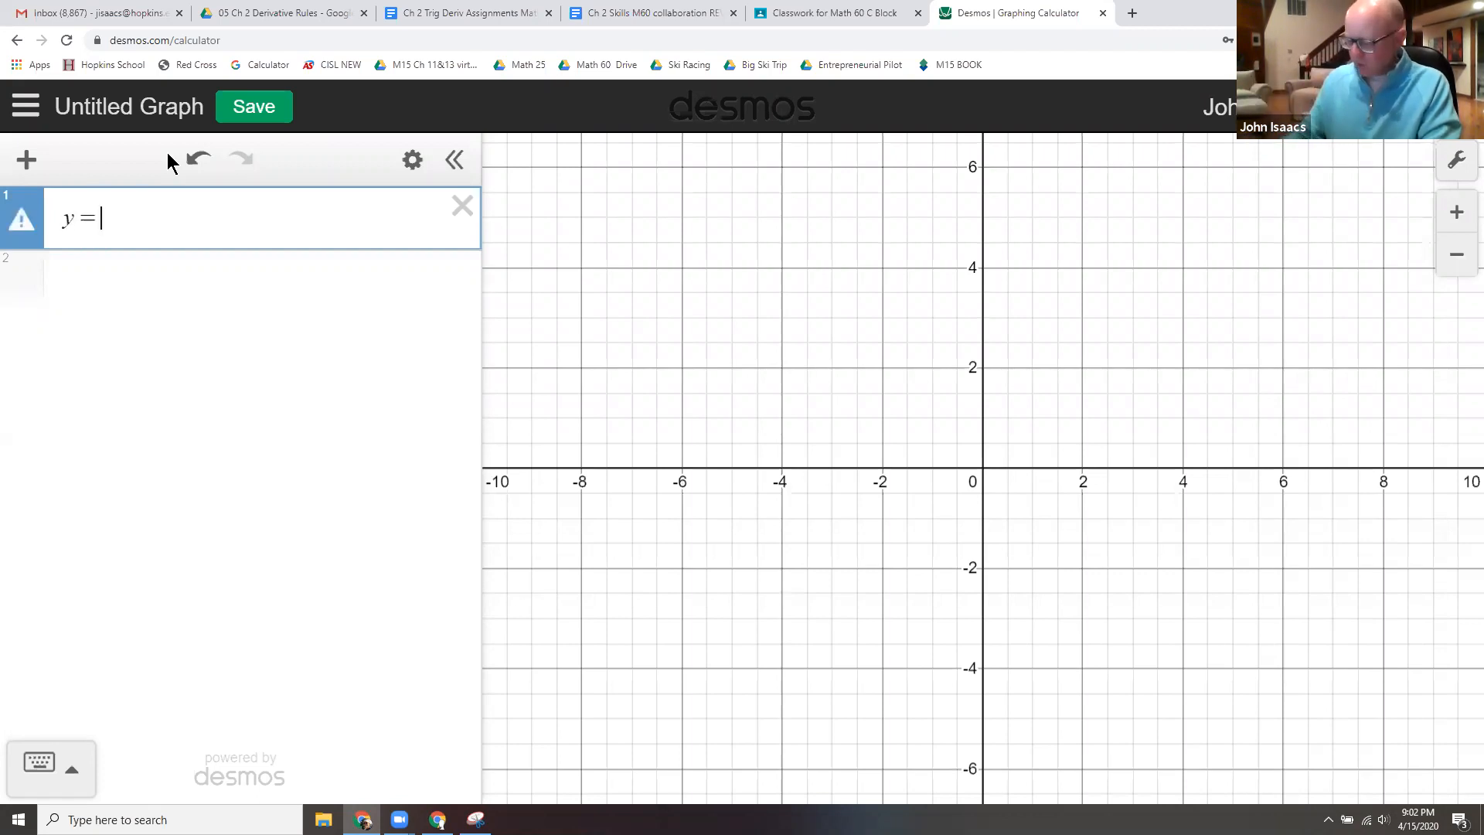
type("0.5")
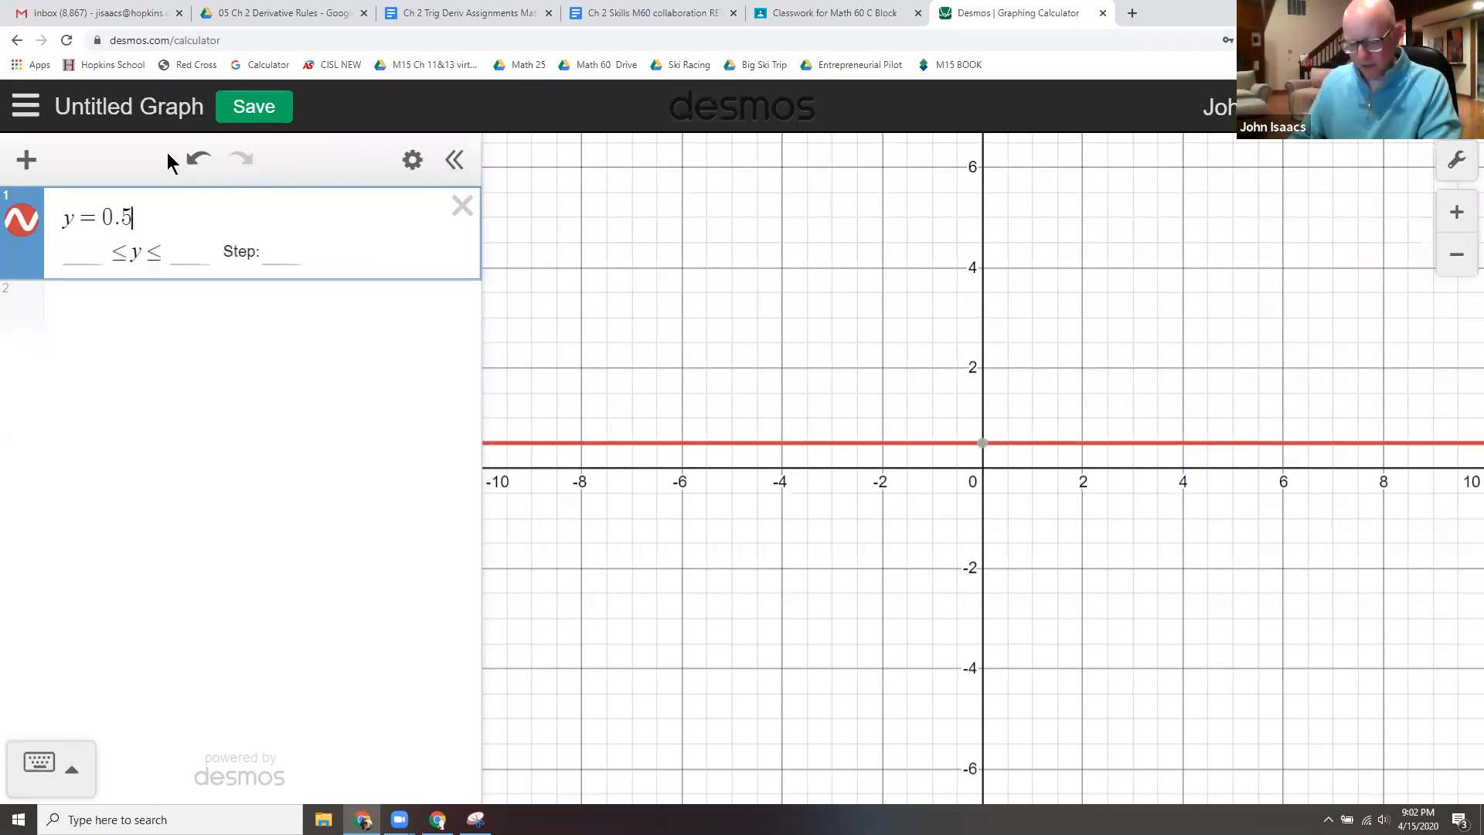
type("x*sin(")
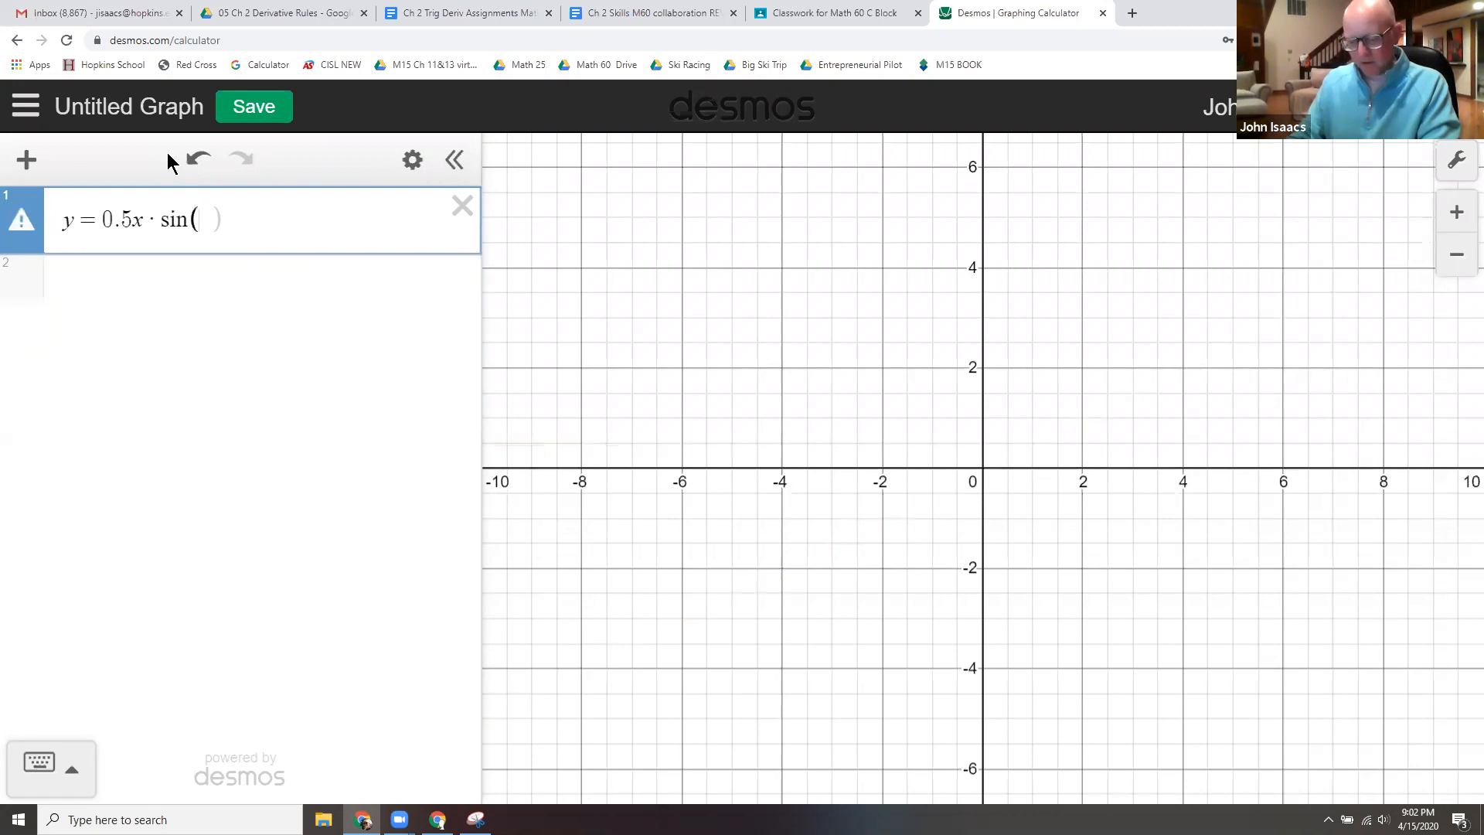
type("2x)")
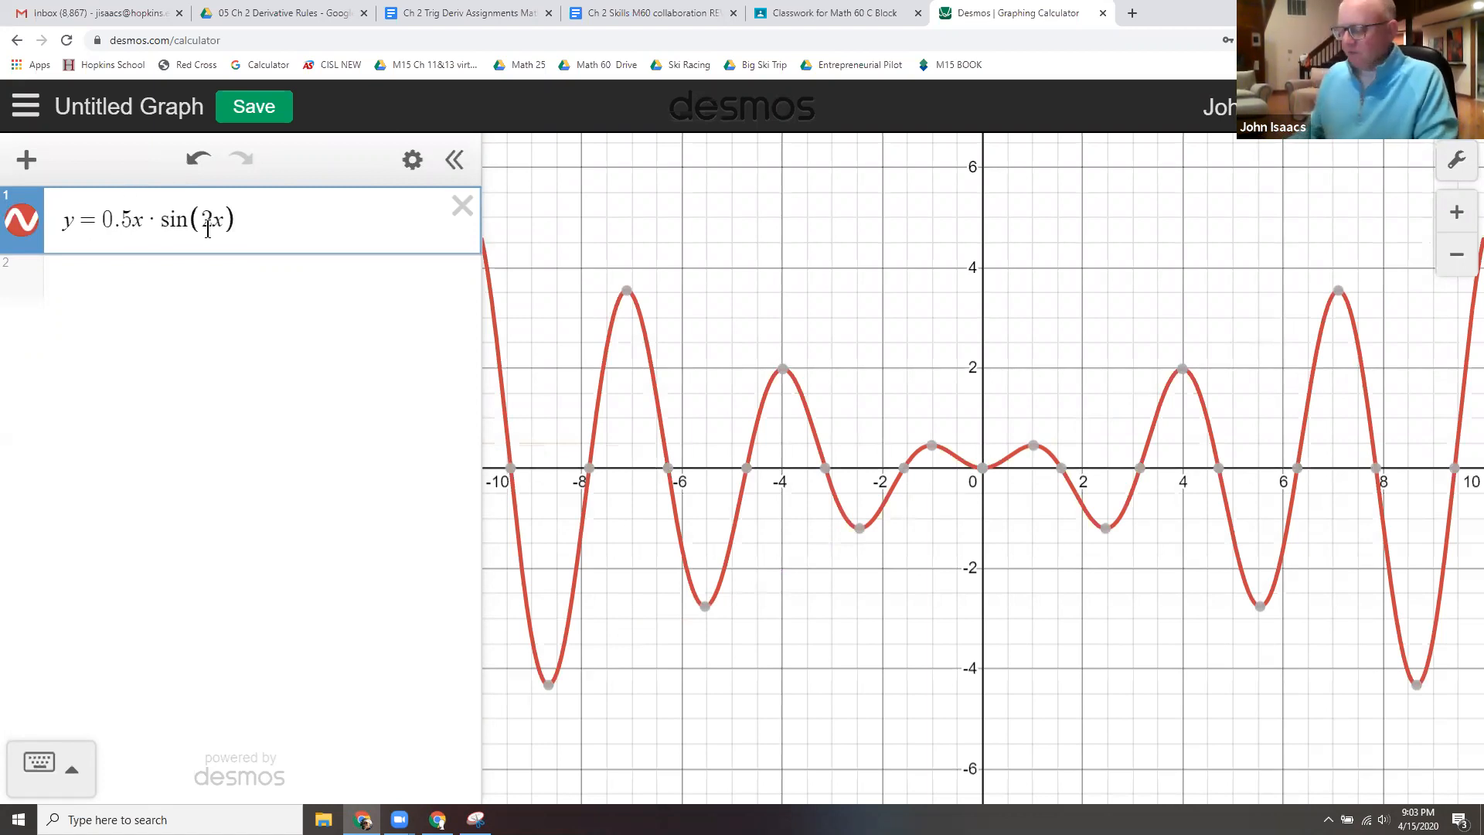
key("Return")
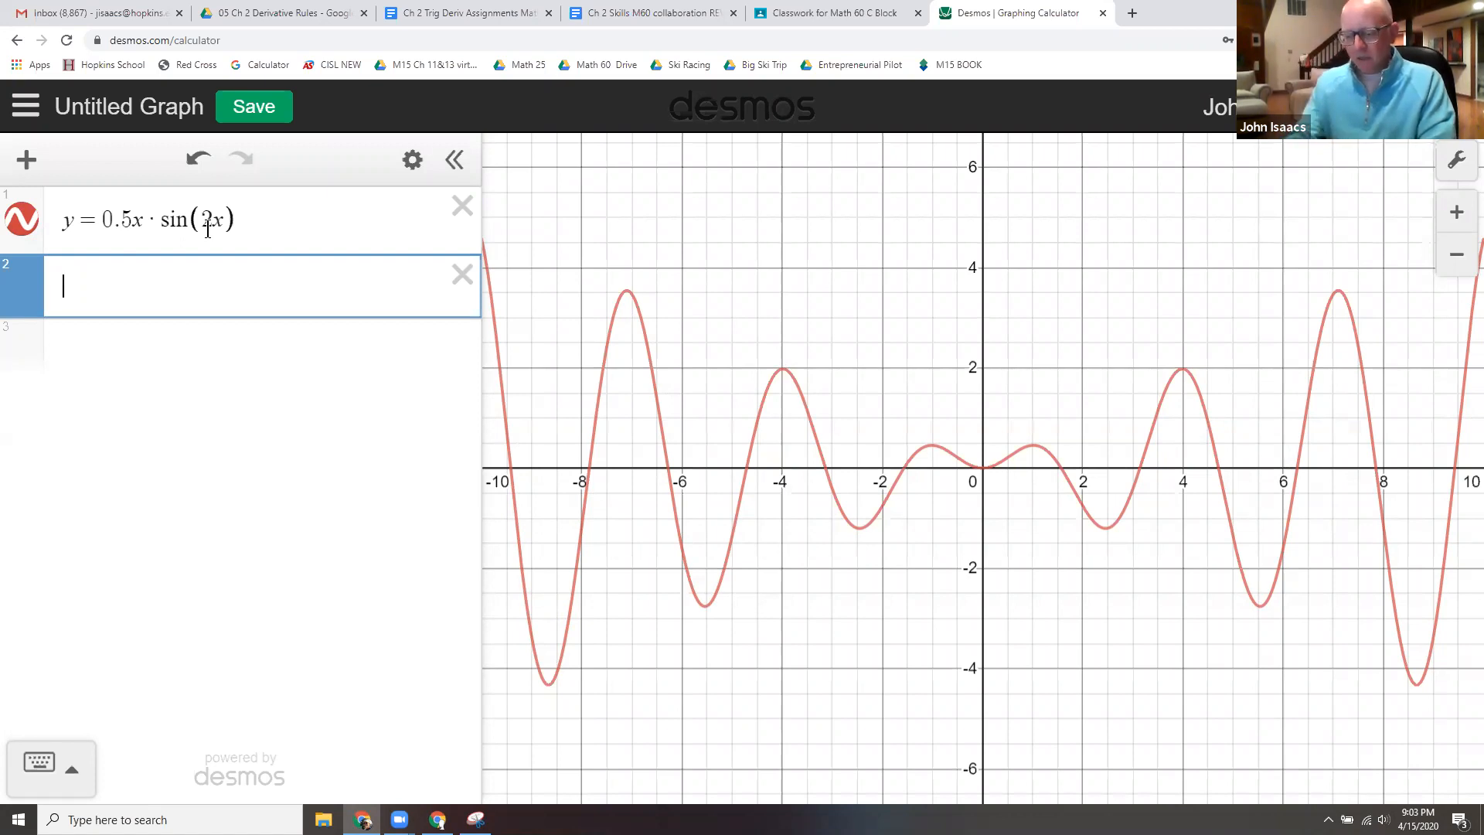
Add the movable point (a, 0.5a·sin(2a)) as the second expression and create a slider for a.
type("(")
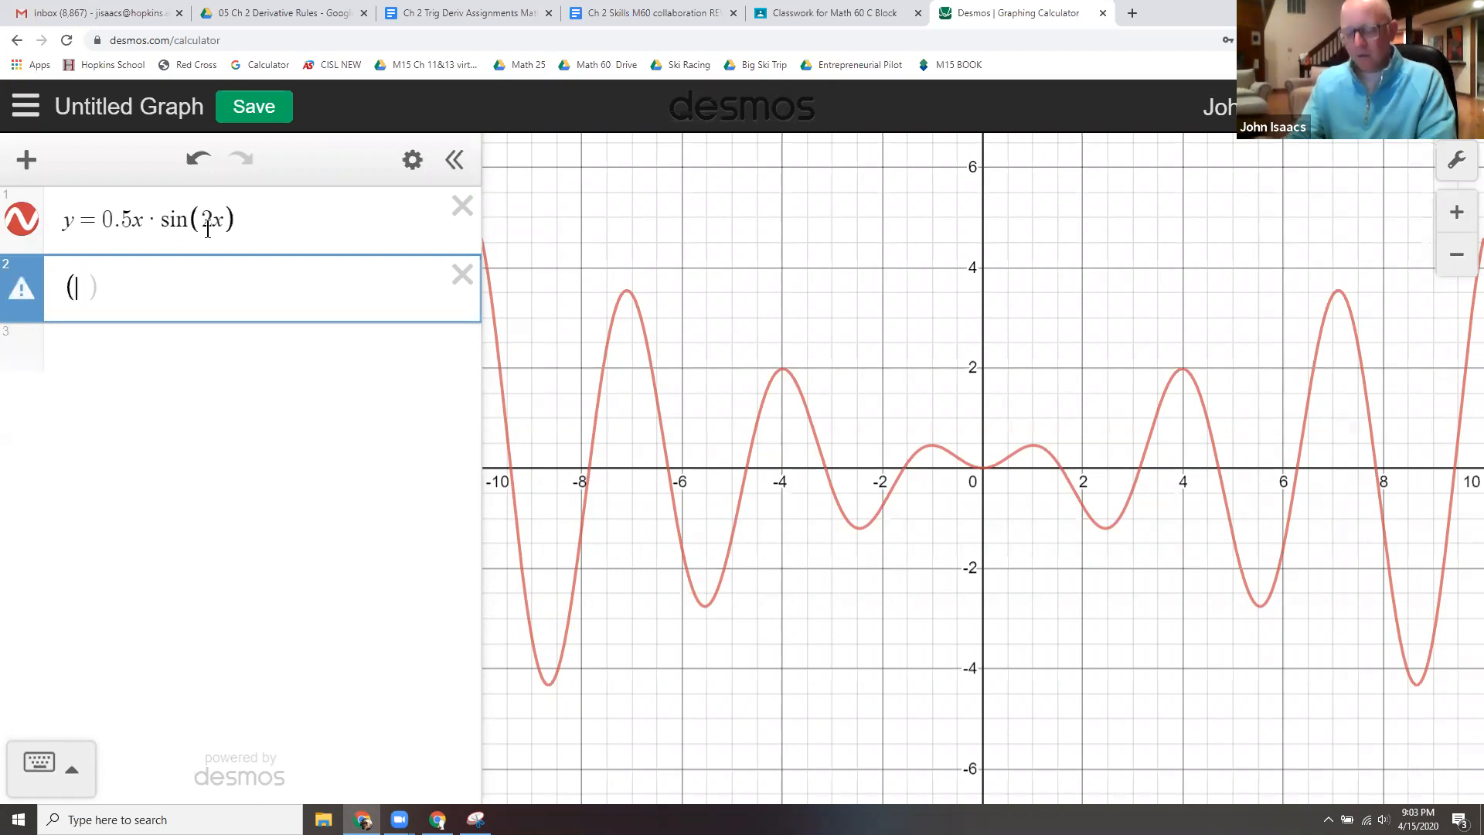
type("a")
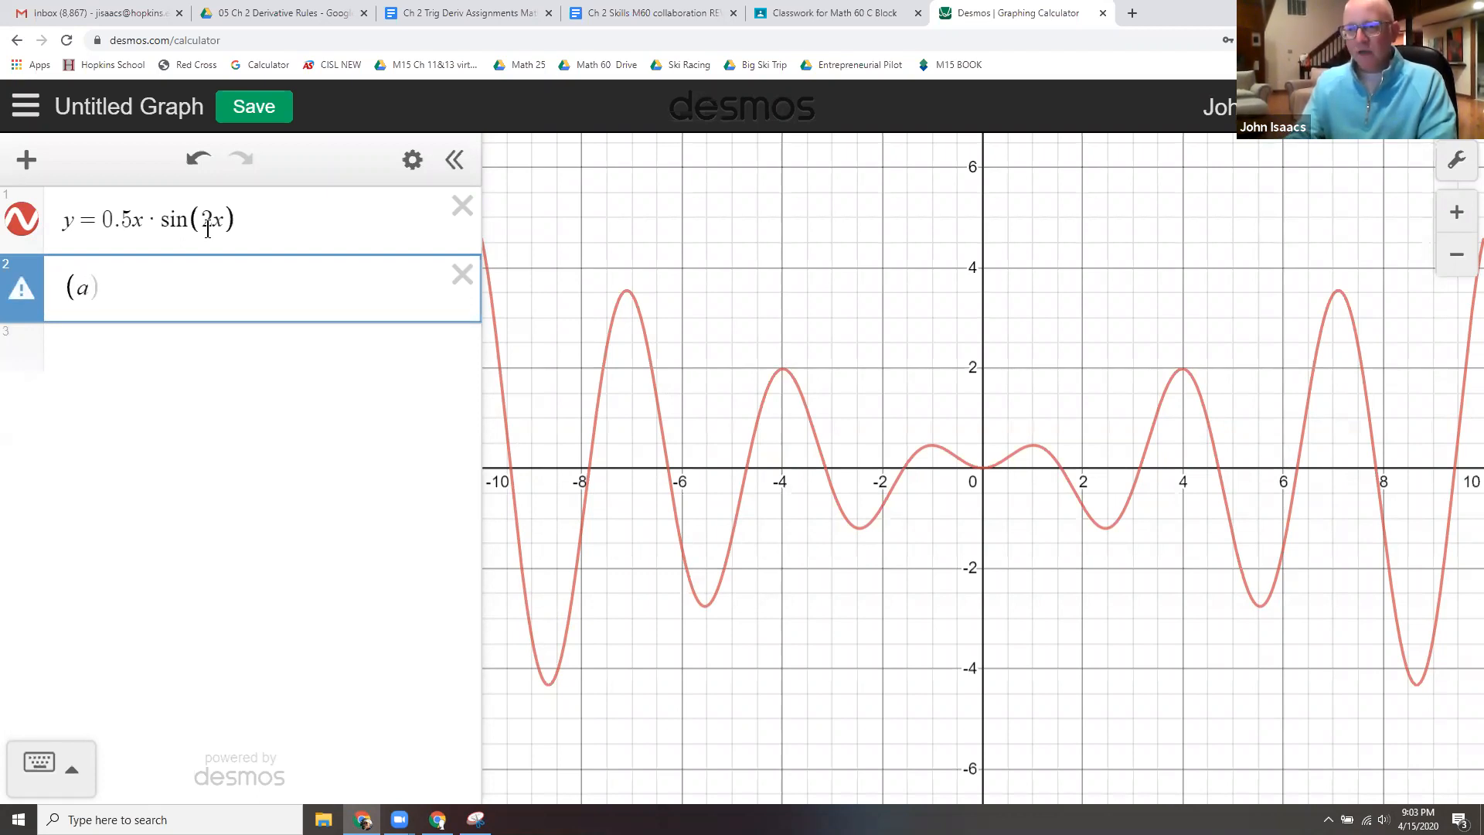
type(",")
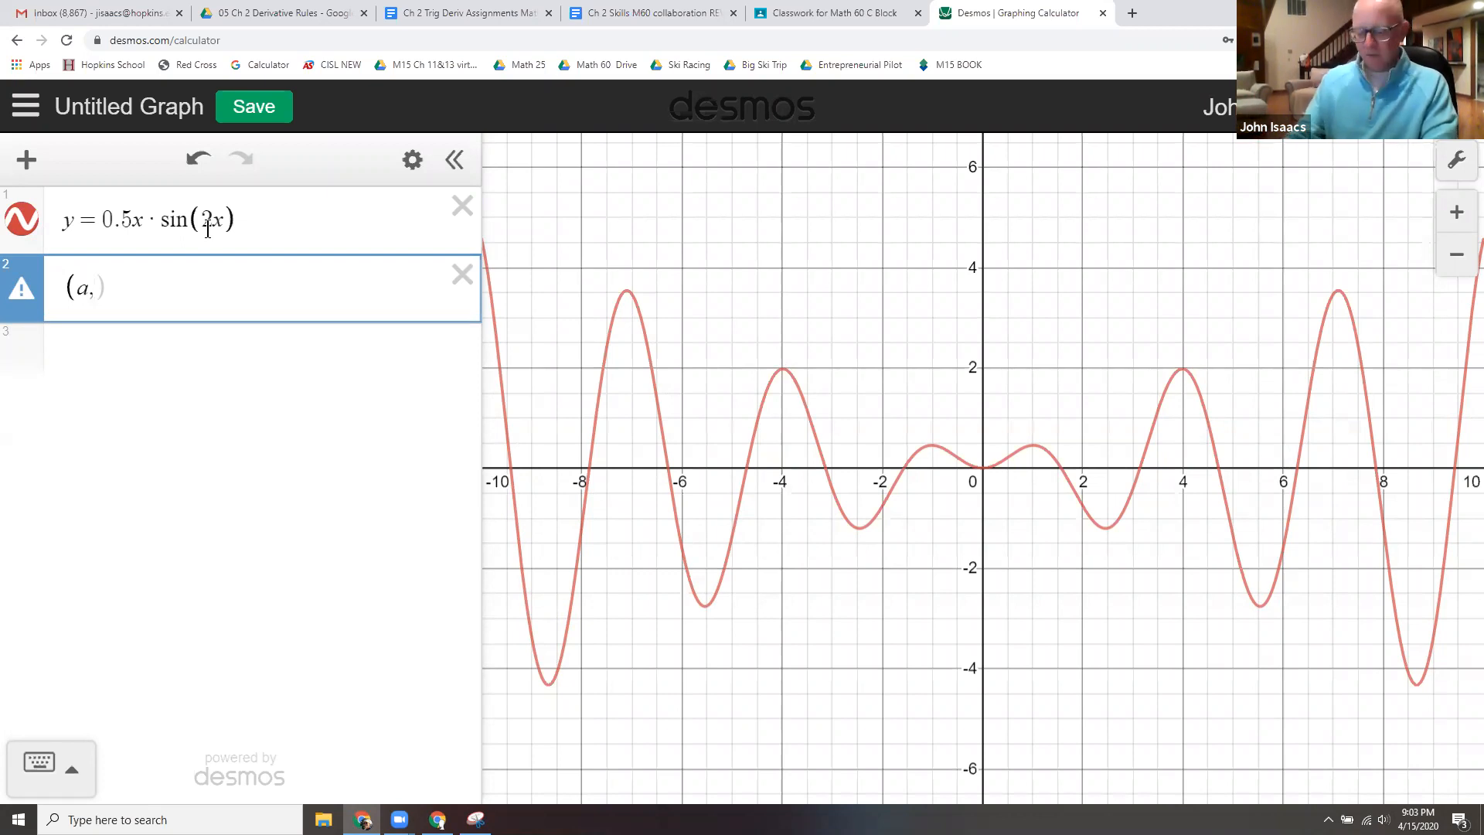
type("0.")
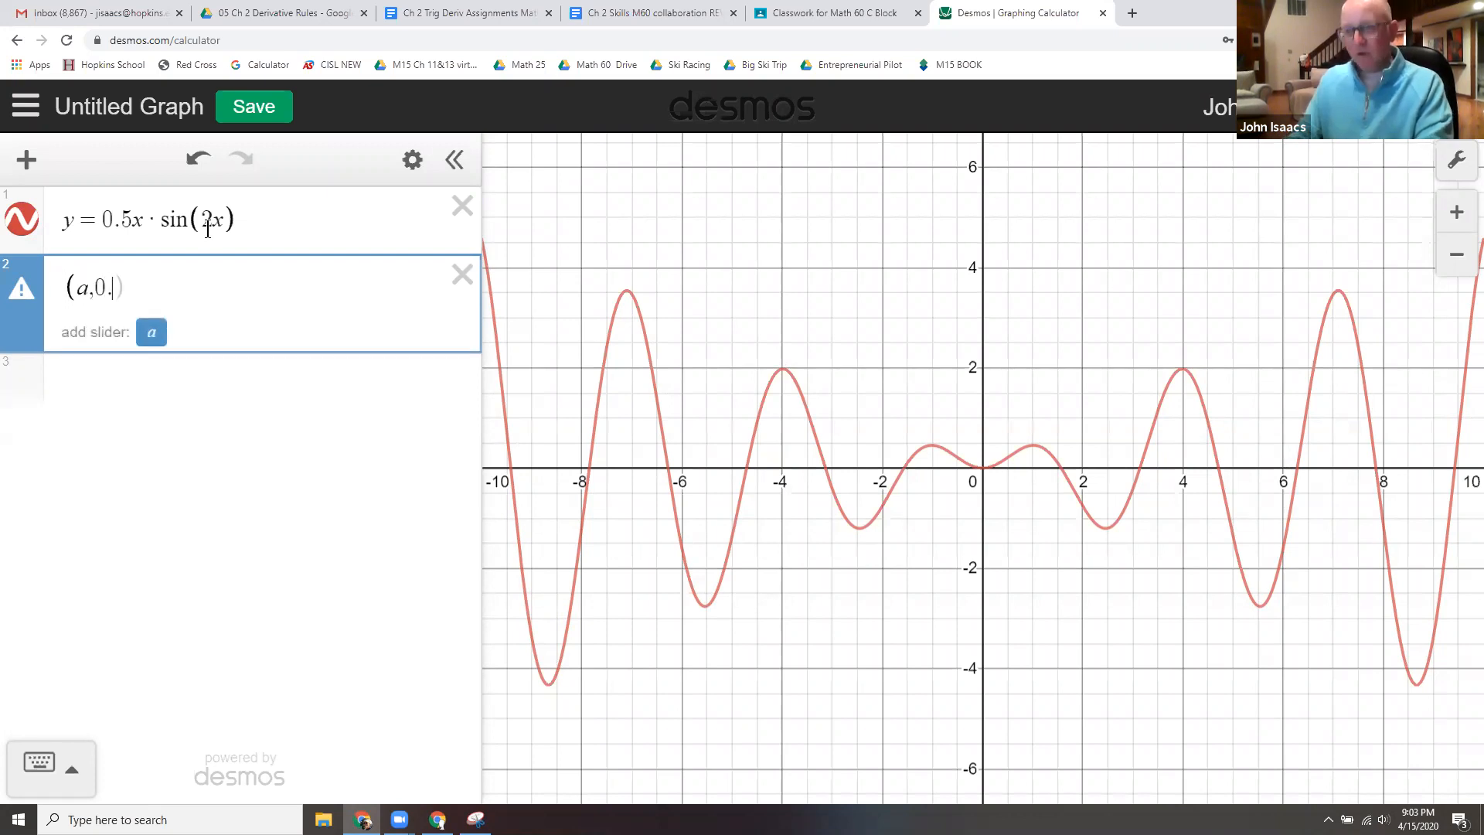
type("5a")
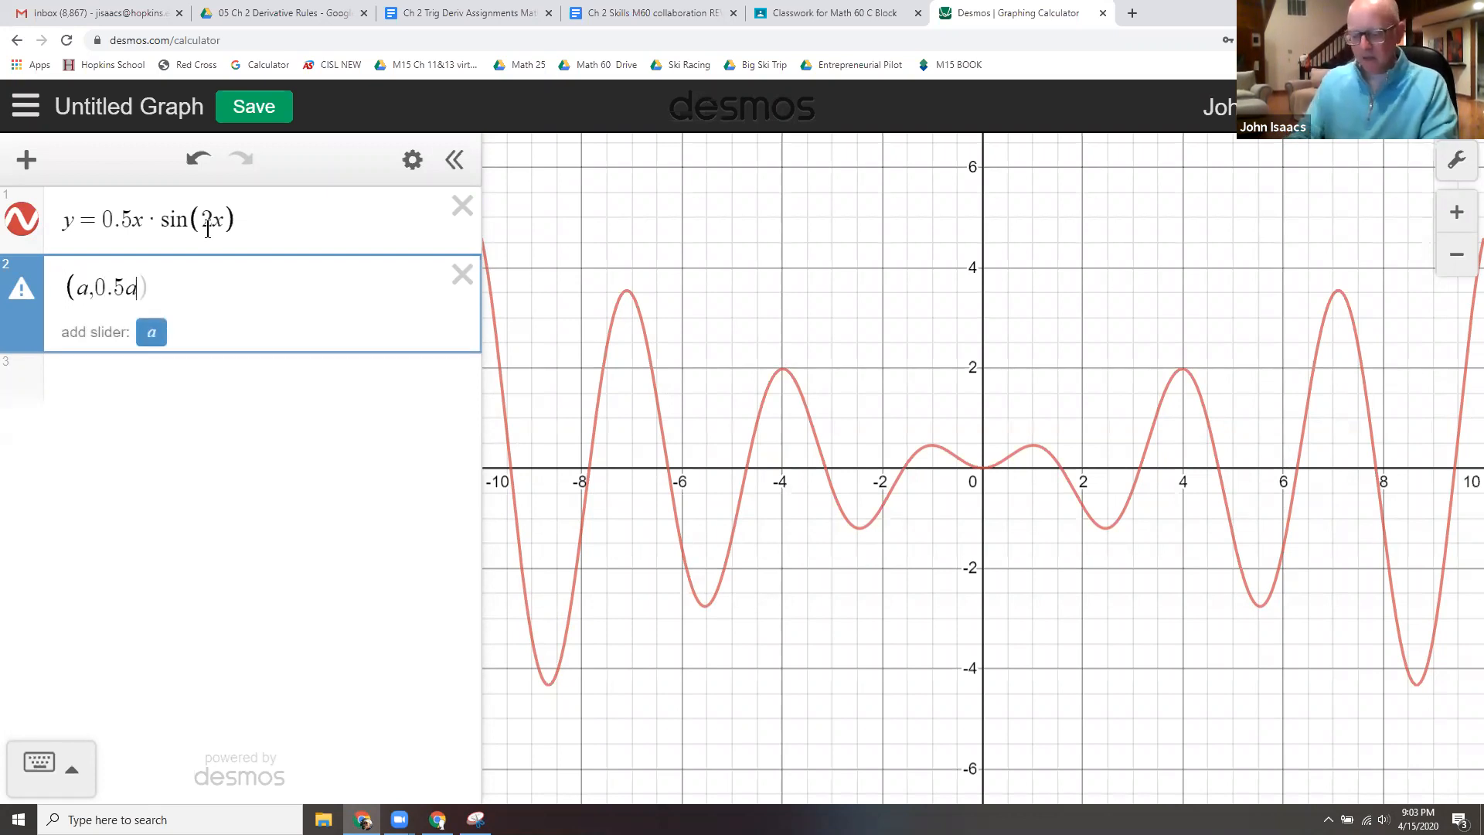
type("*")
type("sin")
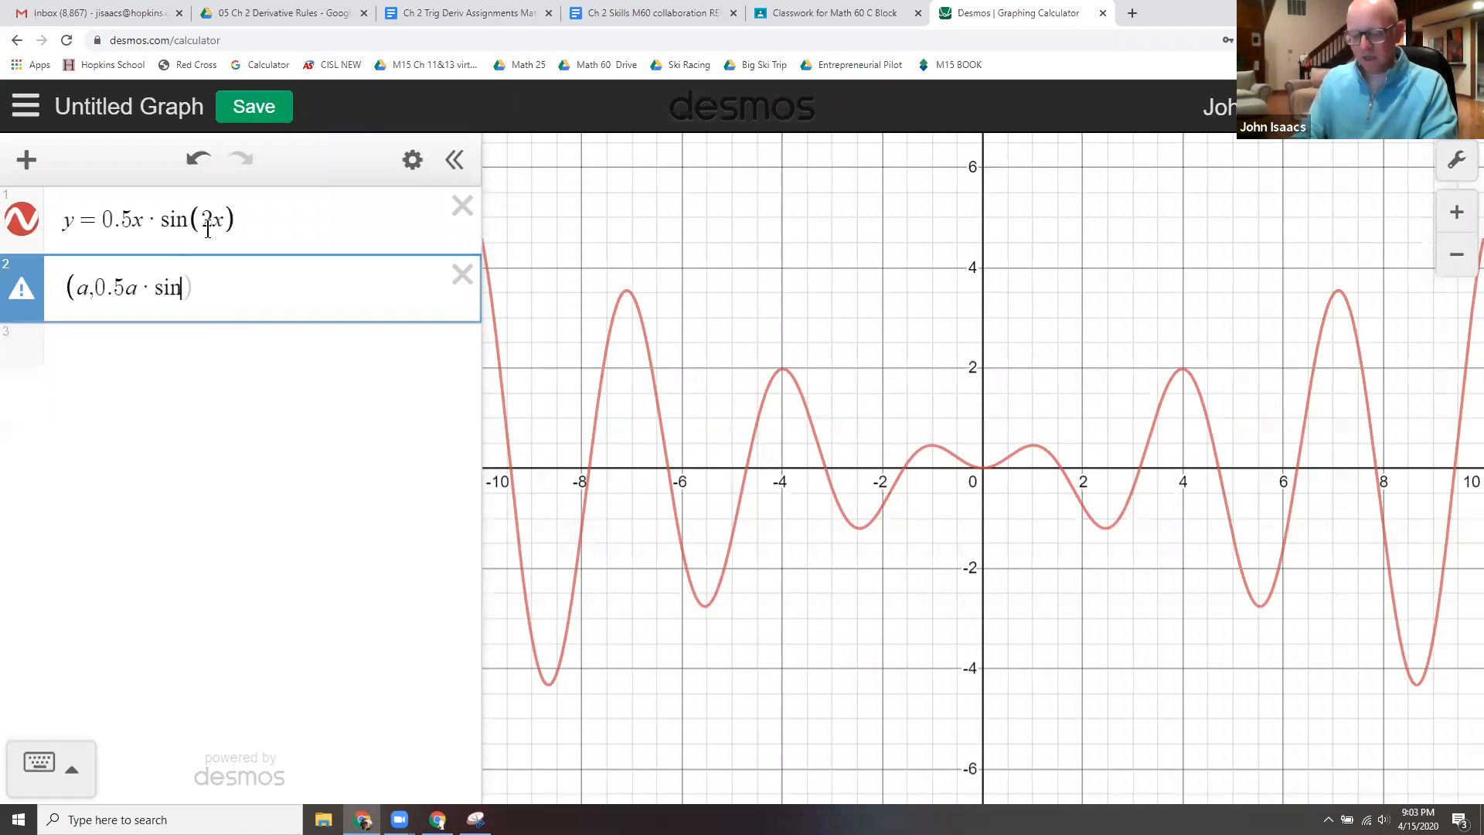
type("(2a")
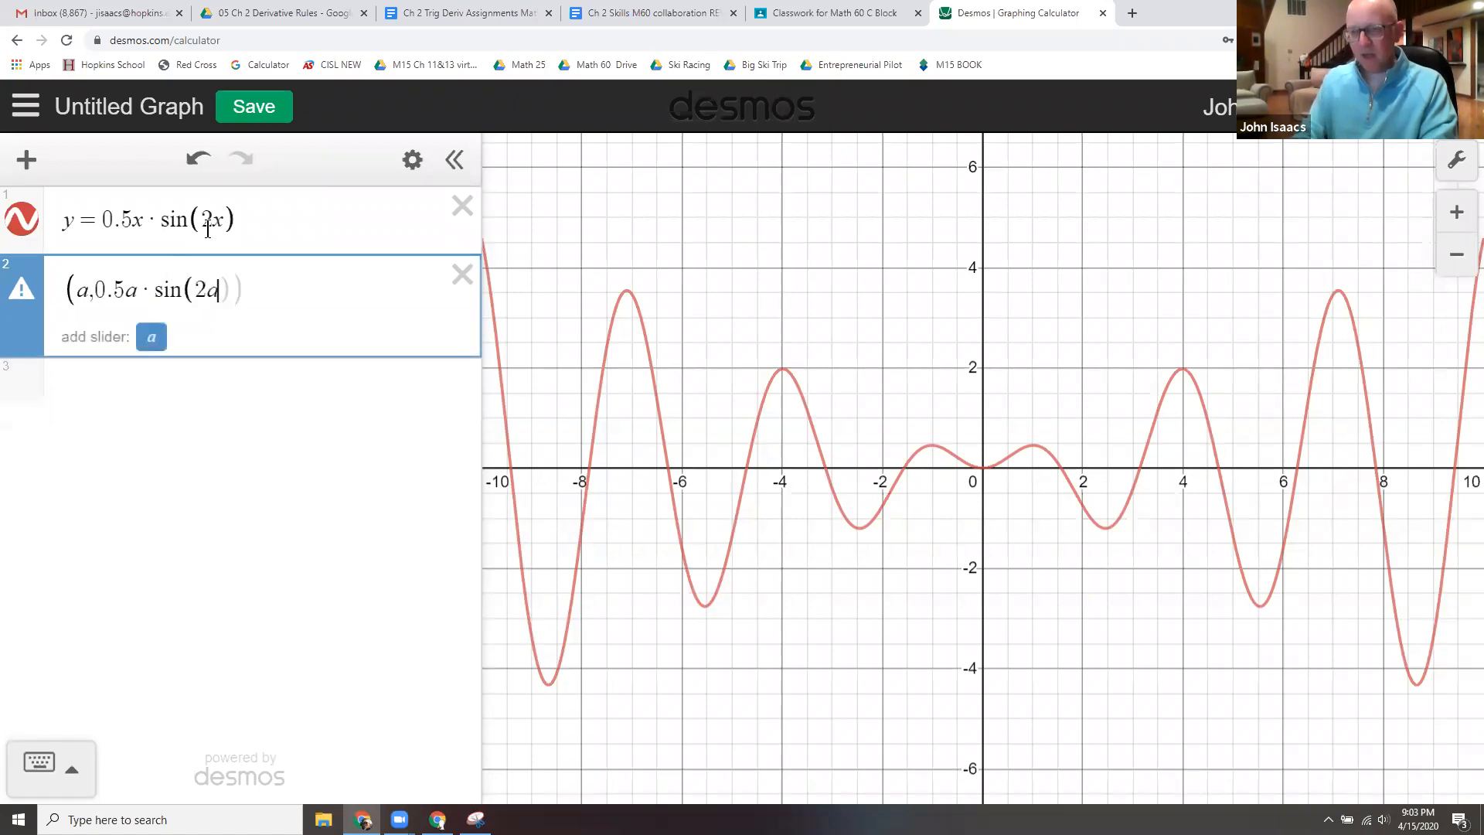
type("))")
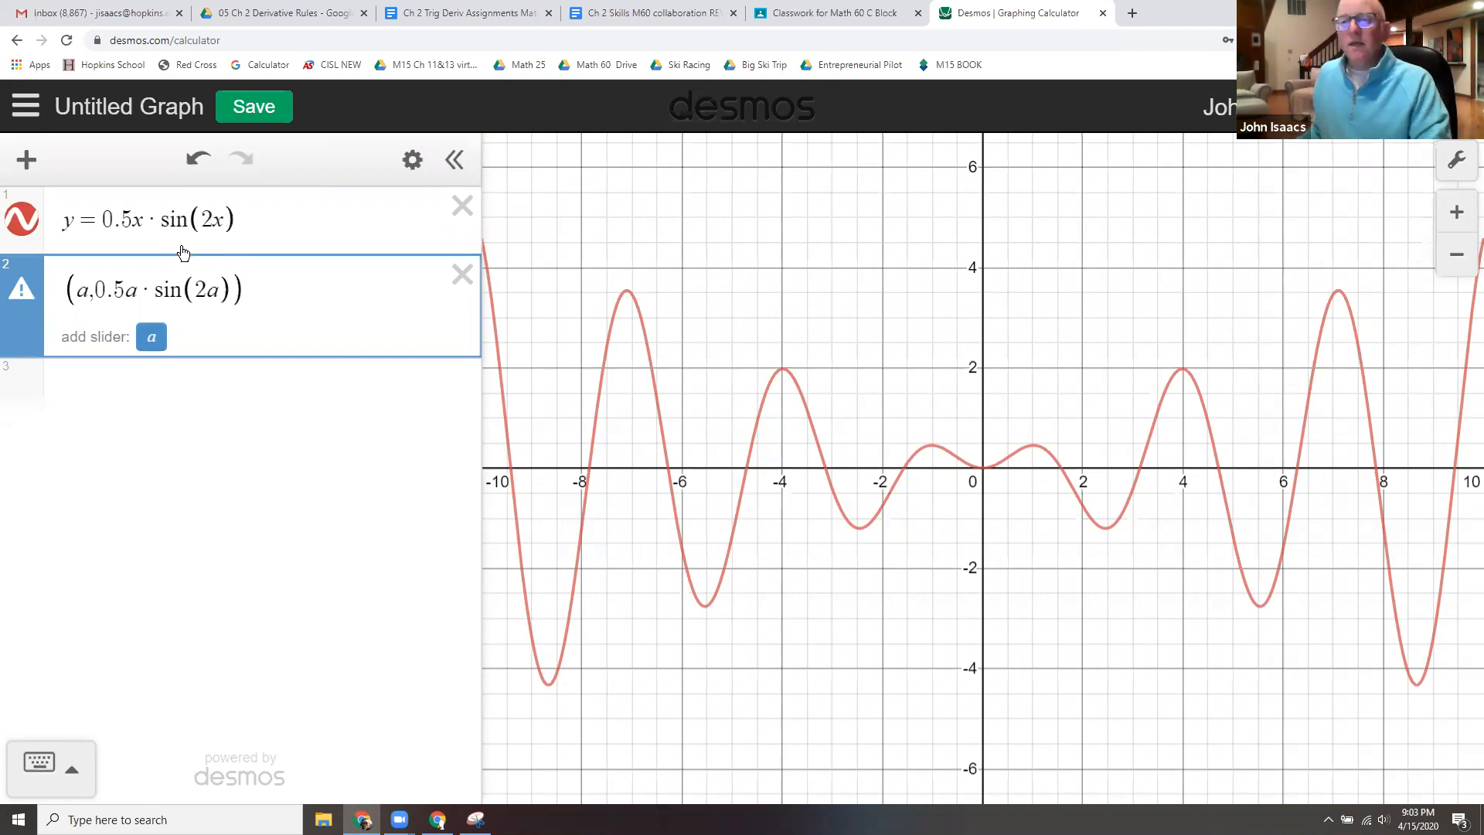
left_click(152, 339)
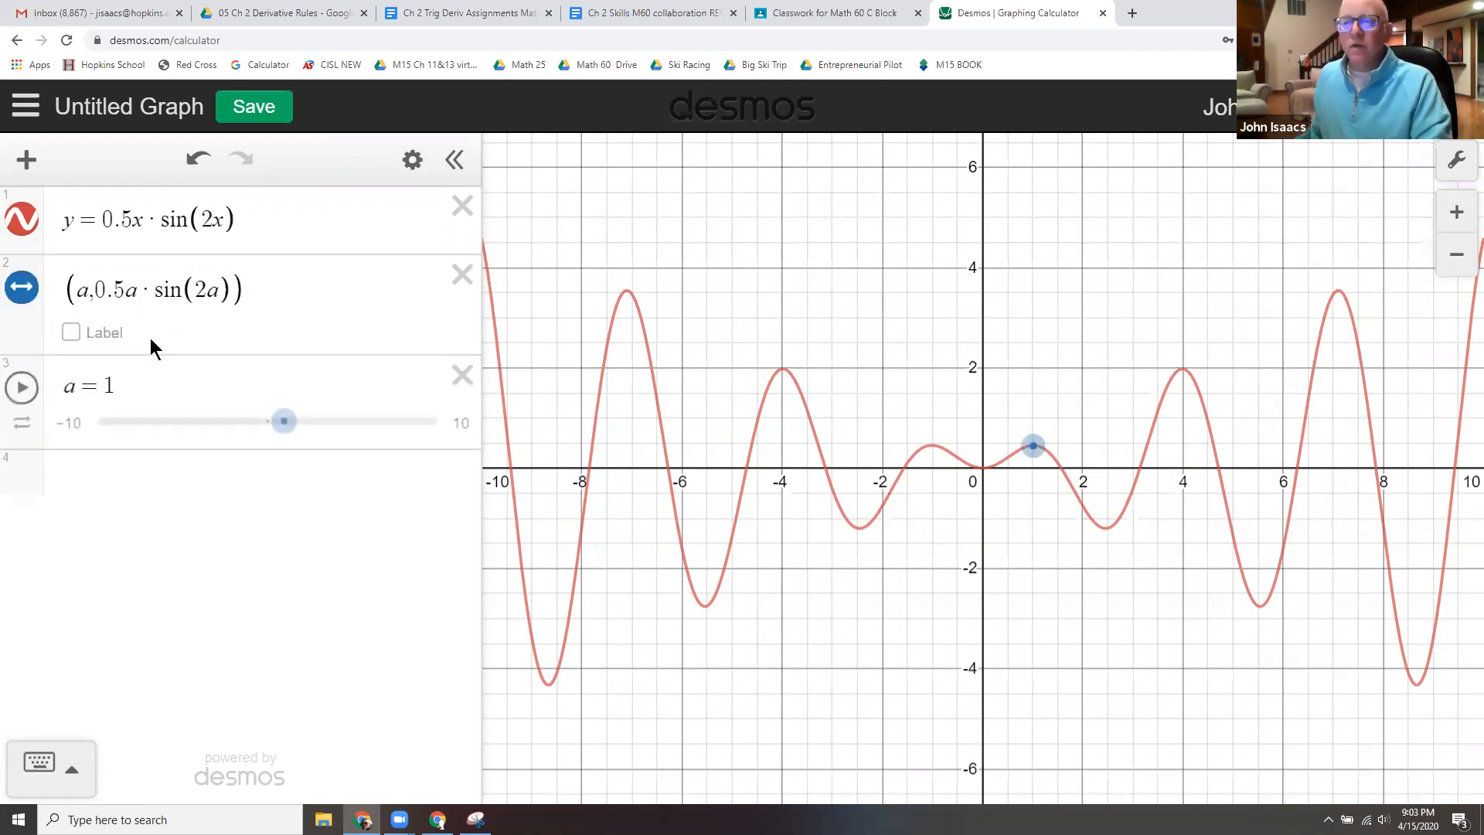
Move the point along the curve by sliding a to 2.5, then to -5 and -6.6.
left_click_drag(287, 426, 326, 453)
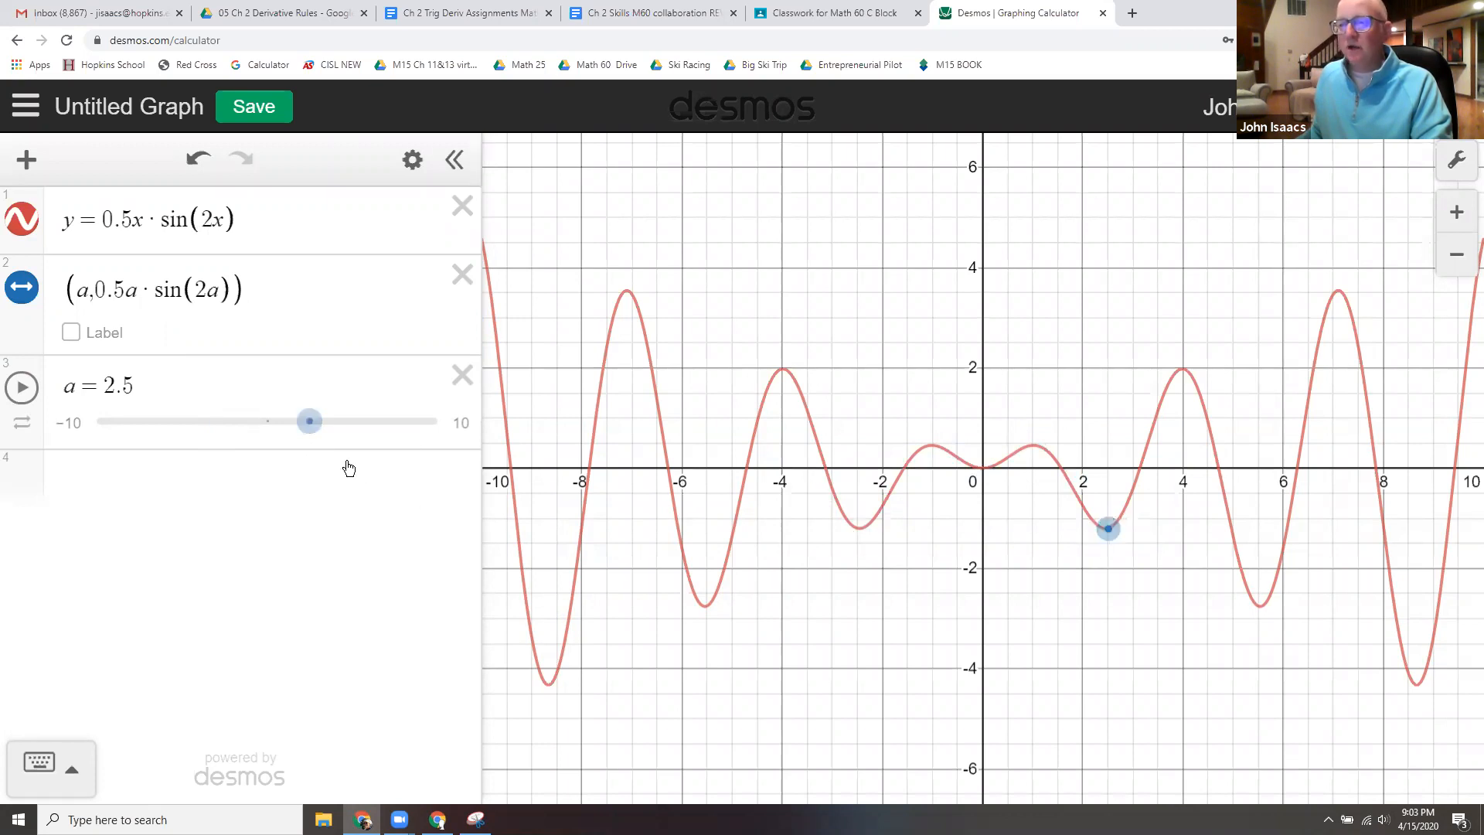
left_click_drag(310, 424, 186, 427)
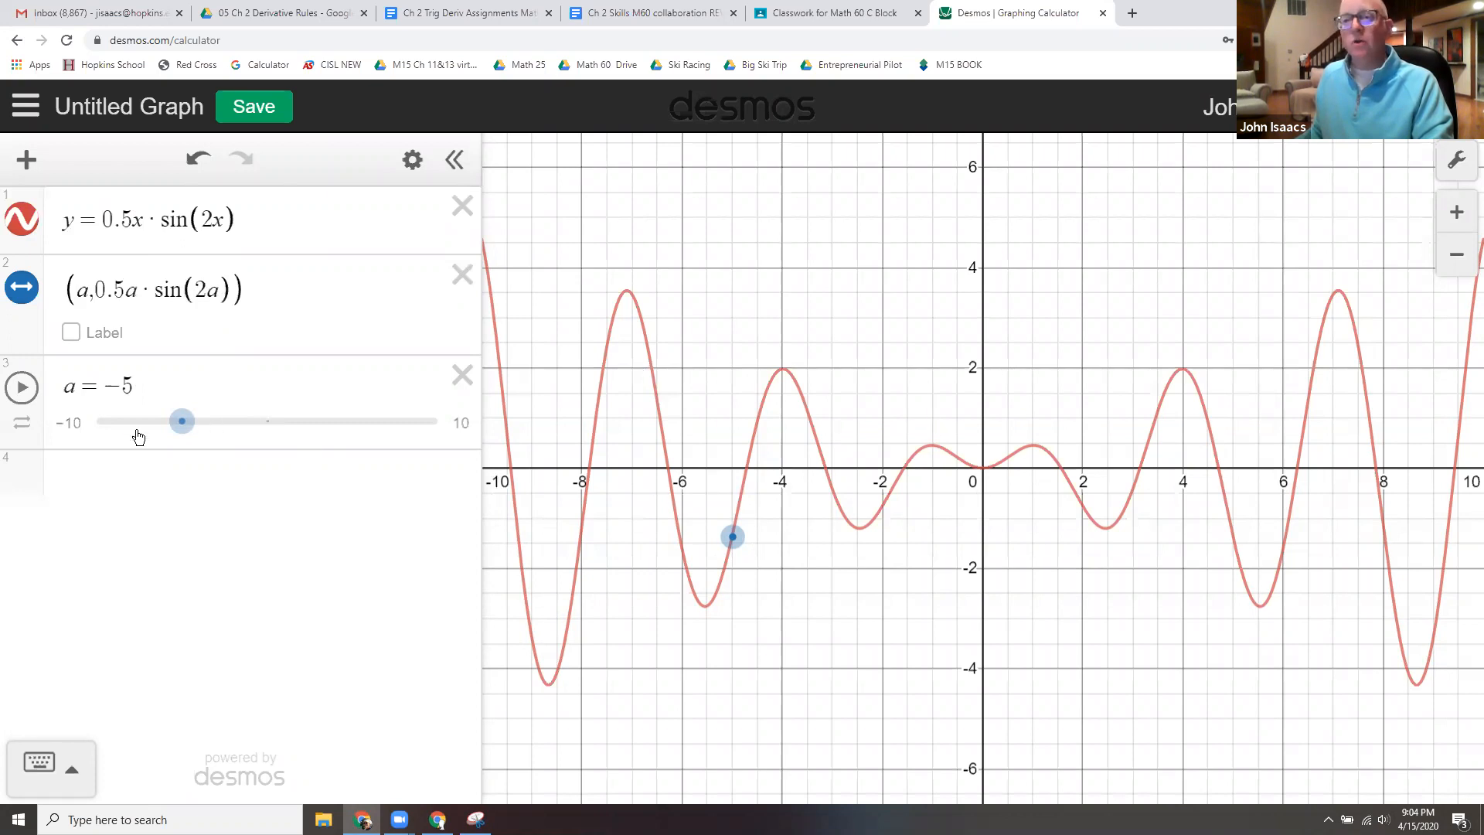
left_click_drag(183, 424, 137, 437)
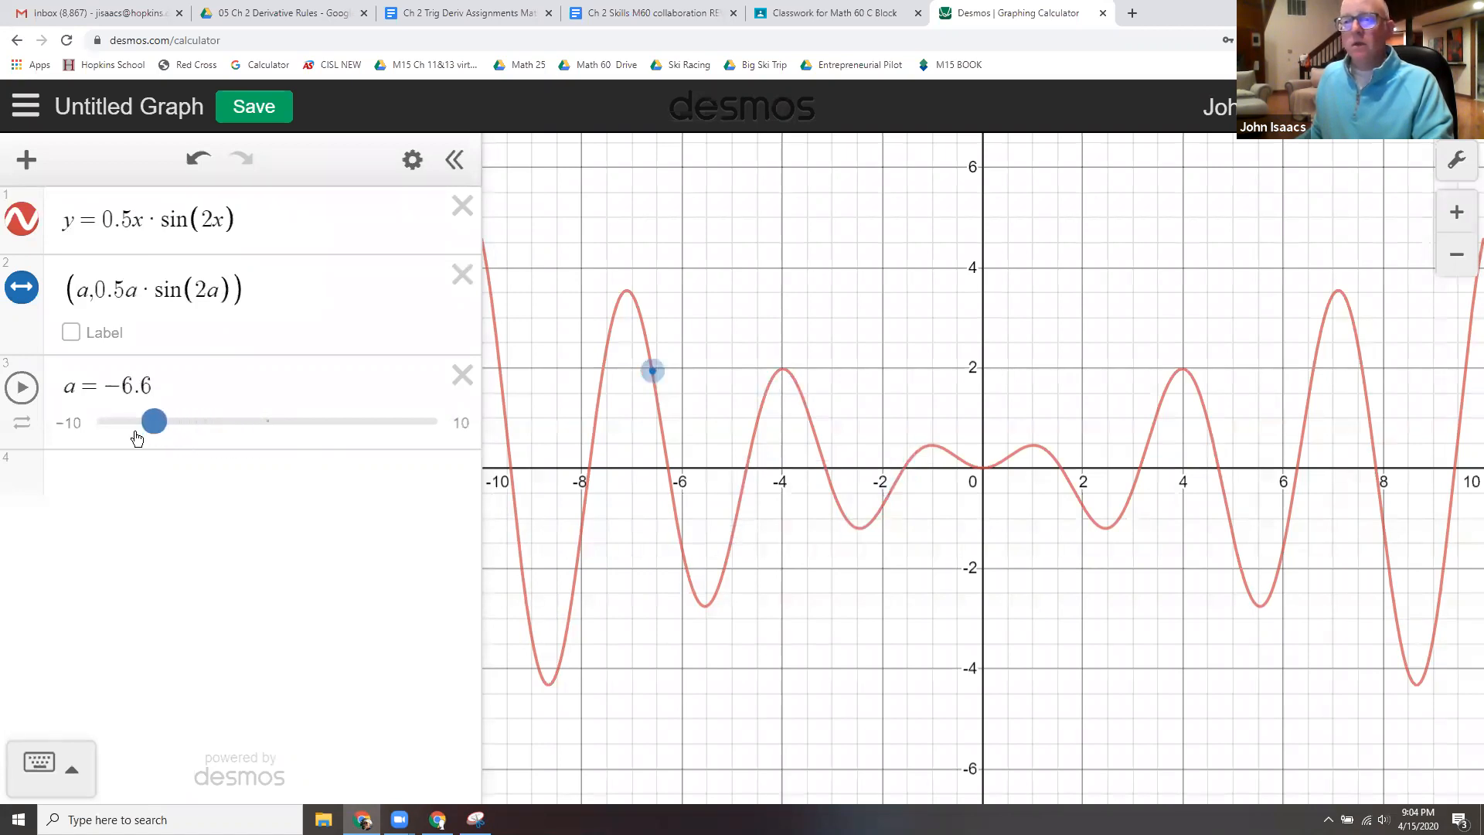
Limit the slider for a to -7 through 7 with a step of .05, and run its animation until a reaches 0.85.
left_click(72, 423)
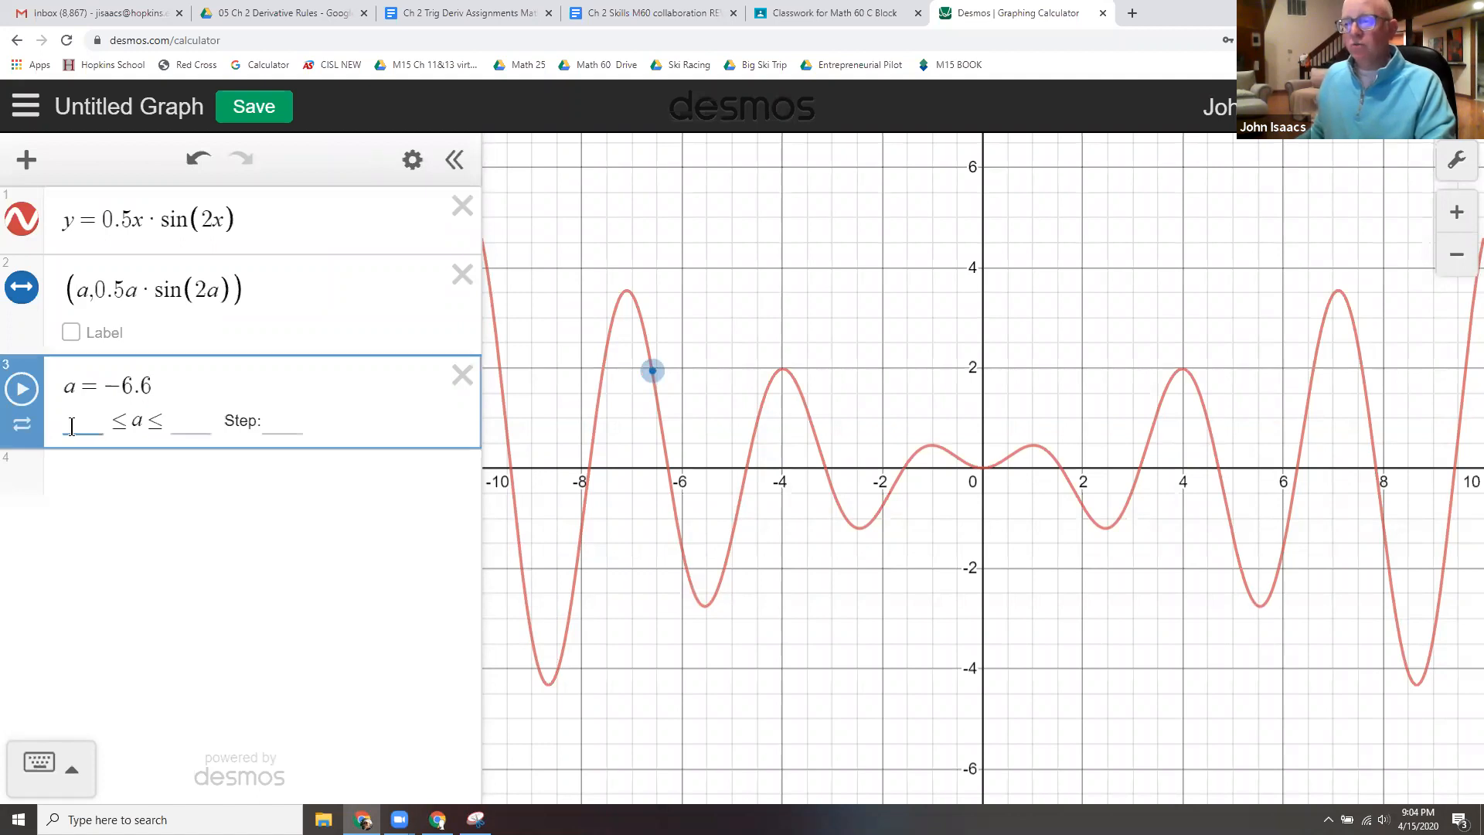
type("-7")
key("Tab")
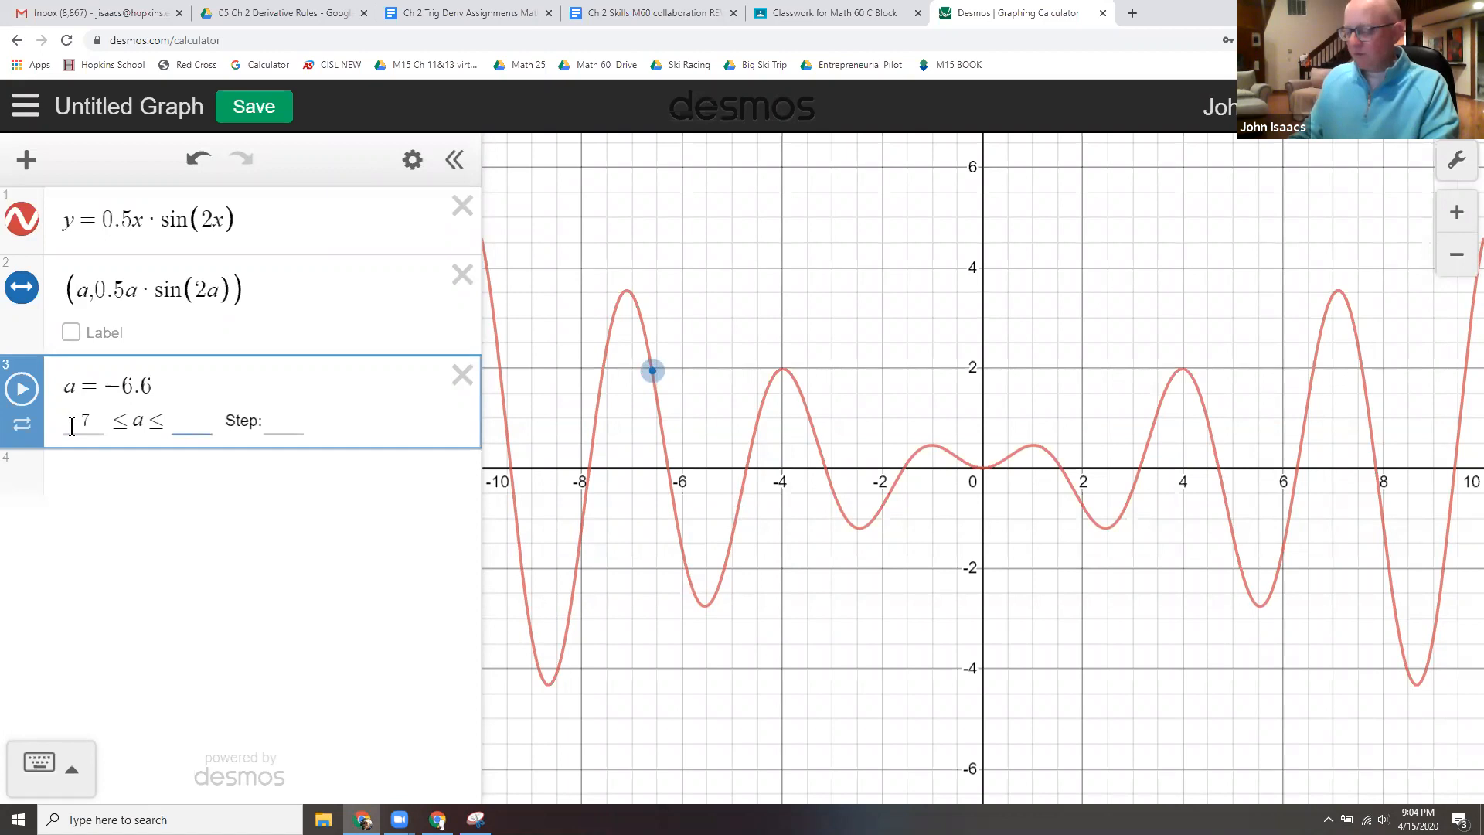
type("7")
key("Tab")
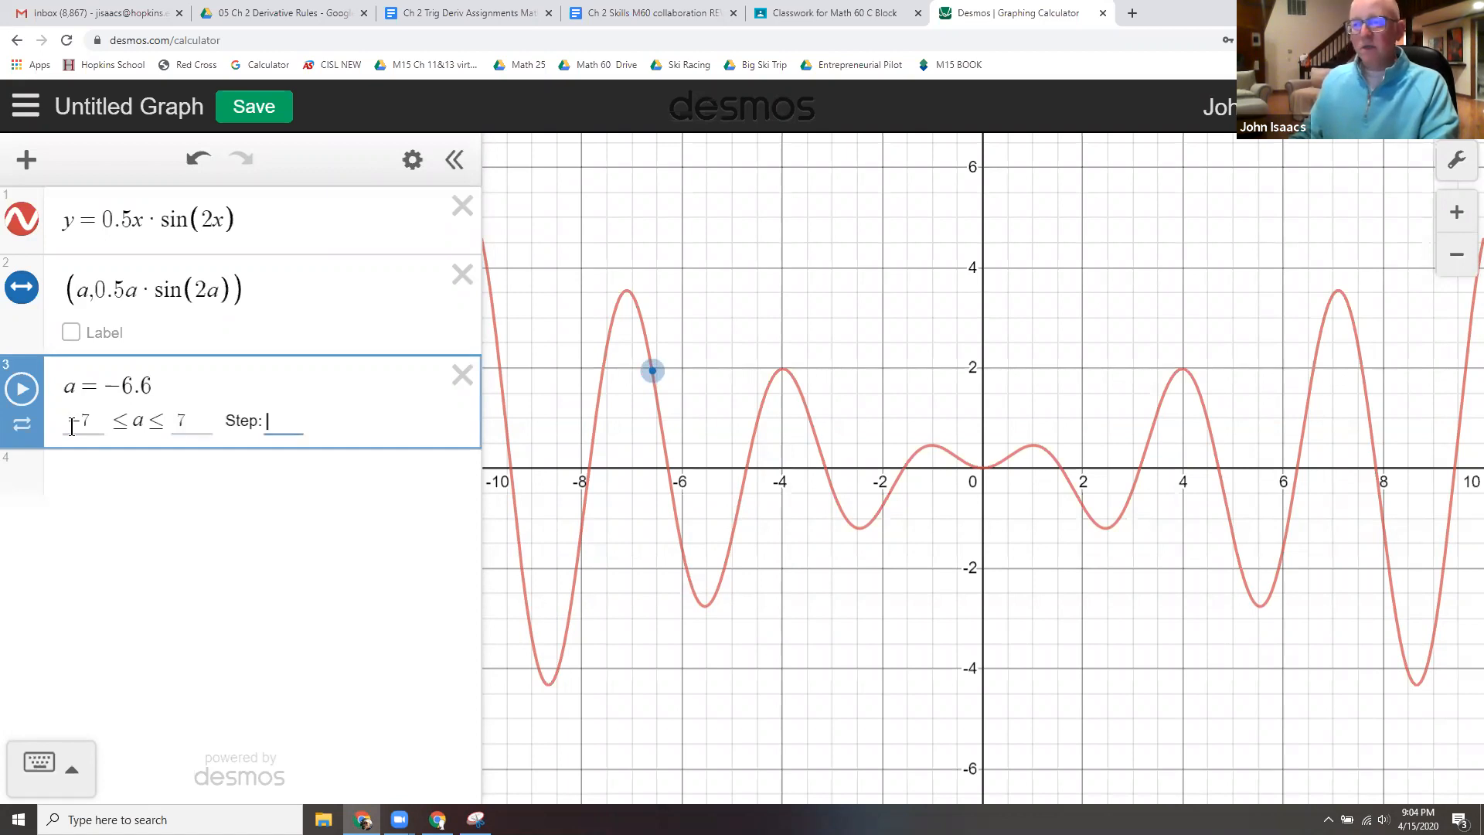
type(".0")
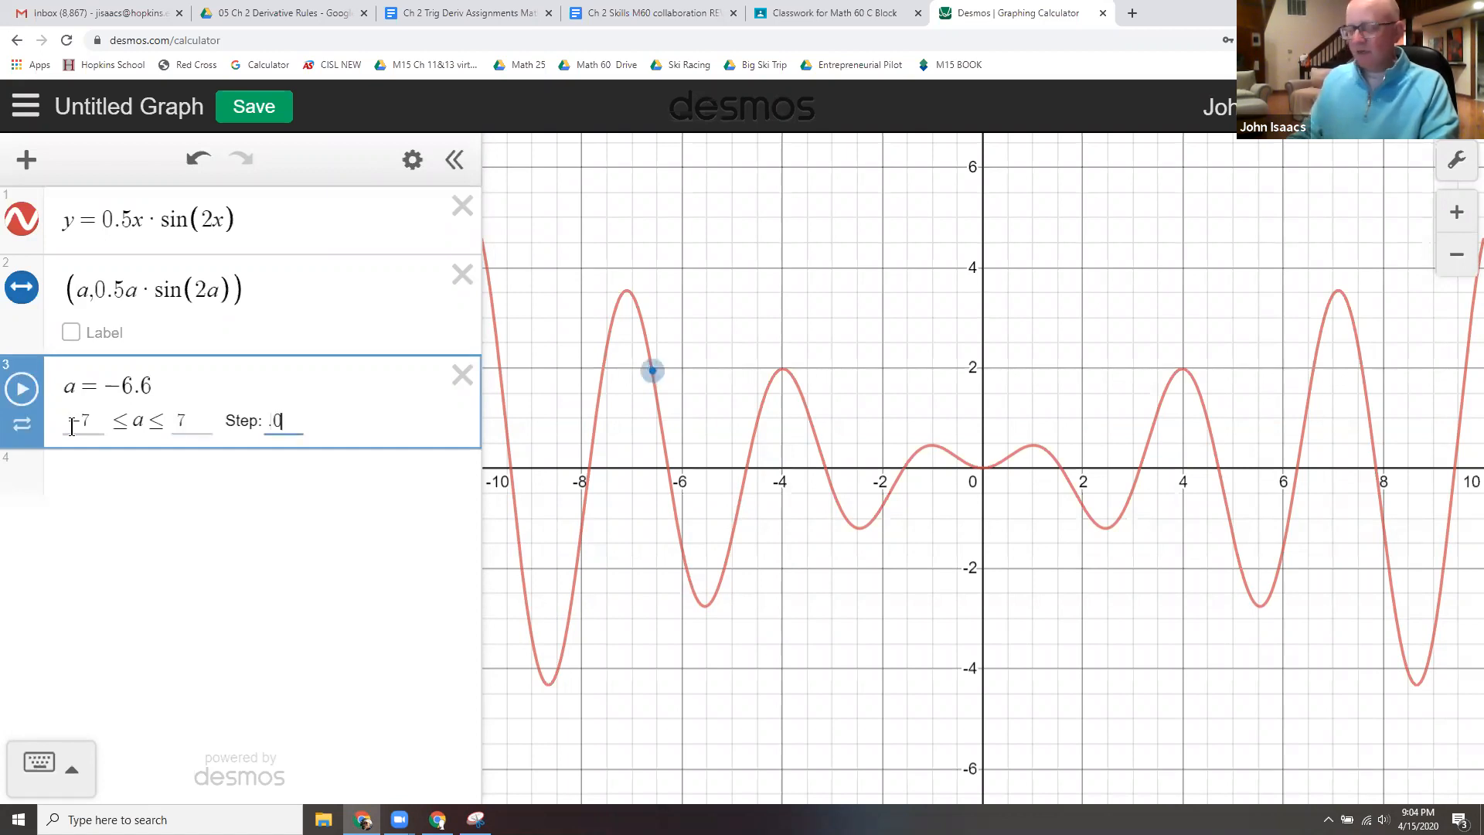
type("5")
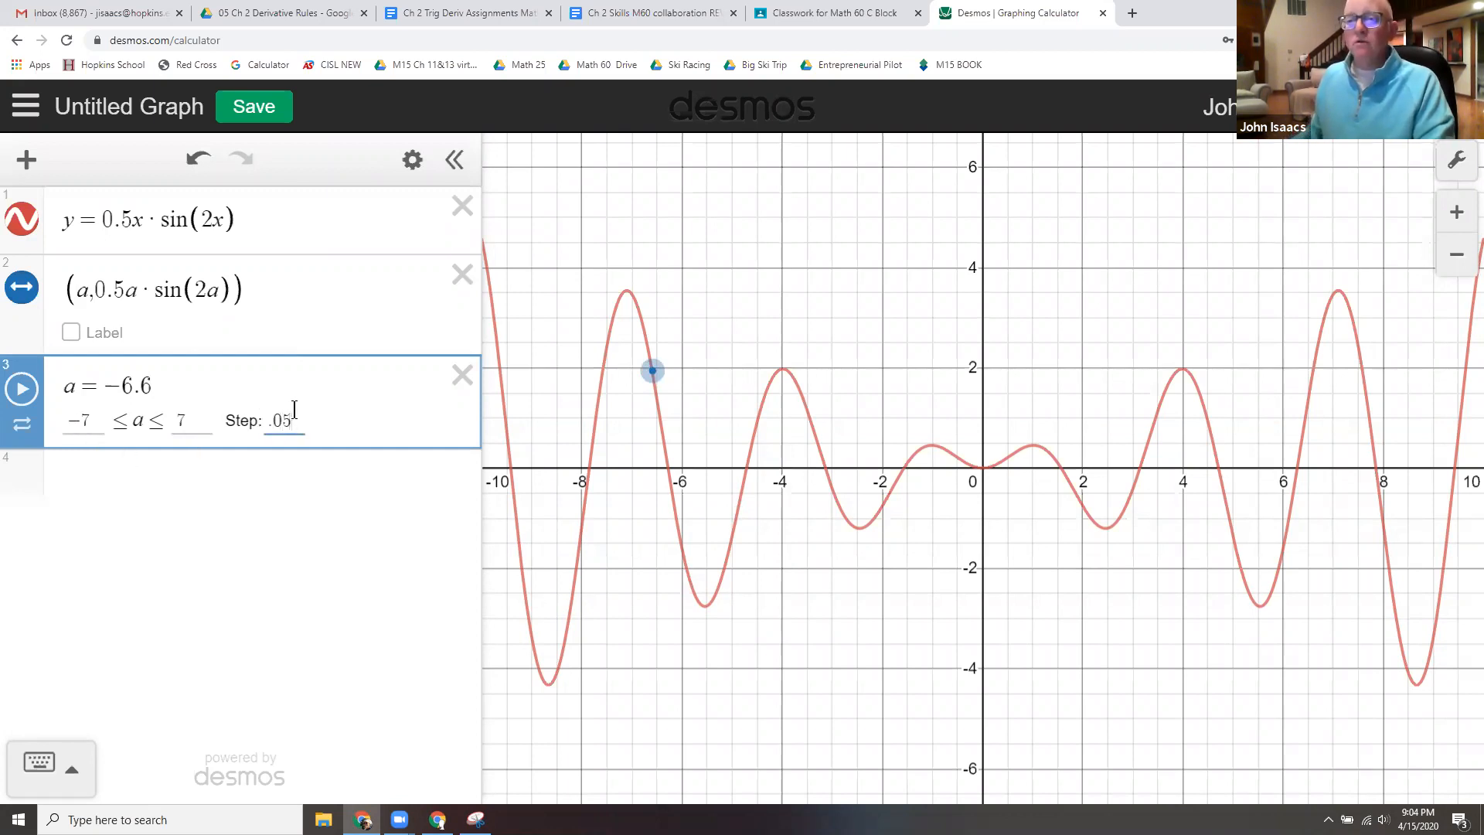
left_click(23, 390)
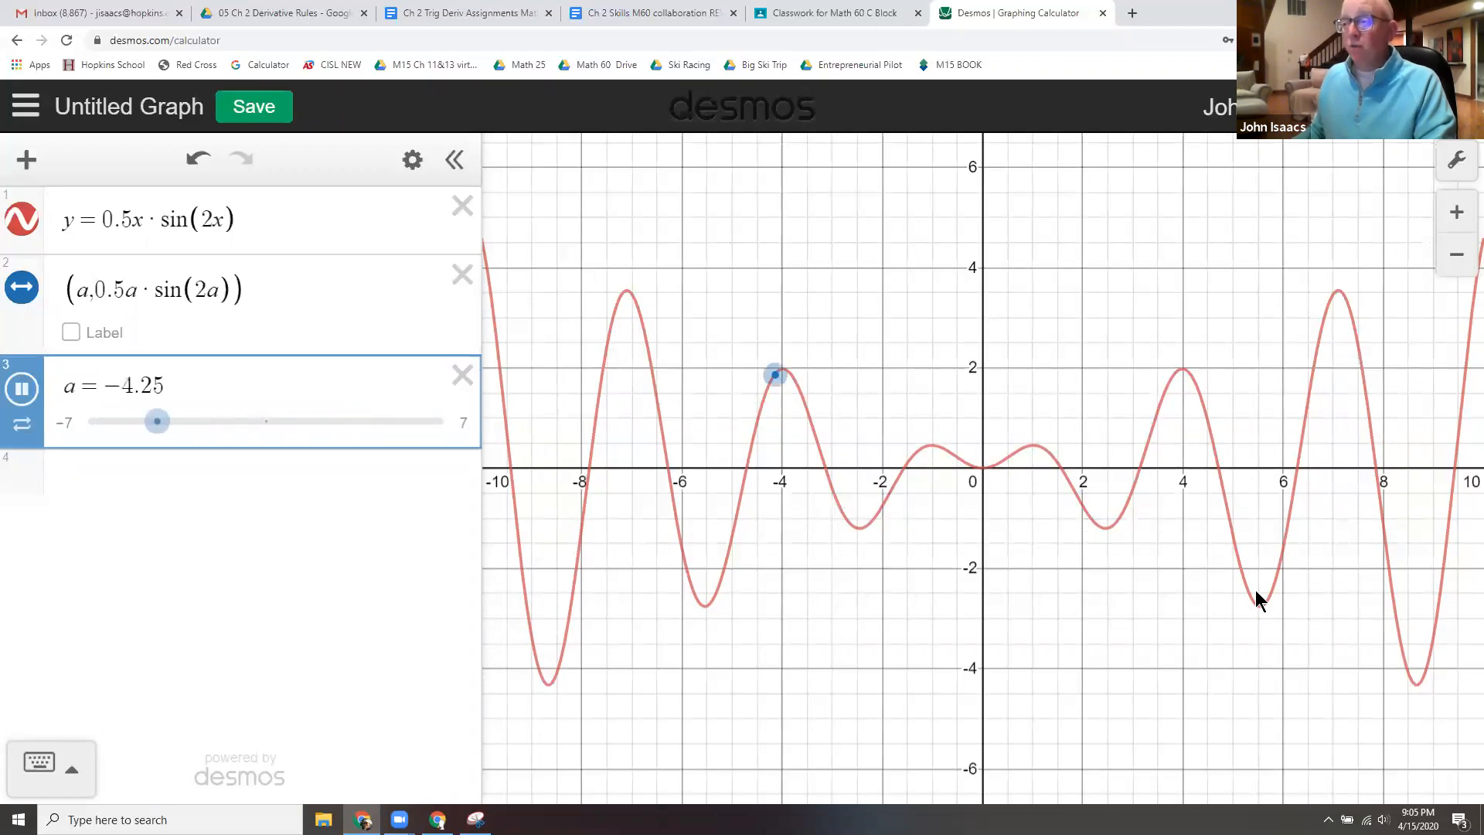
left_click(21, 390)
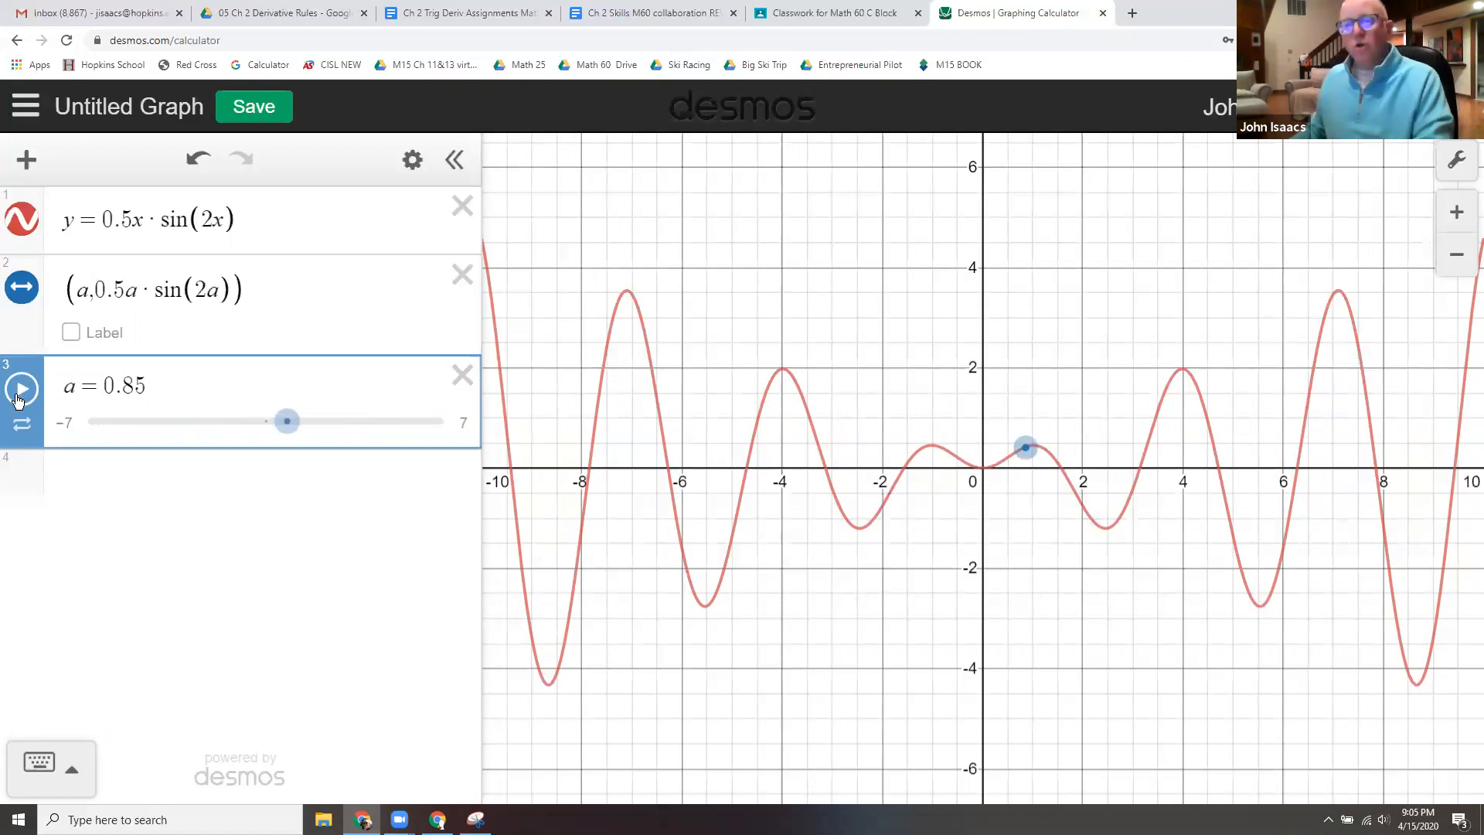
Enter the point-slope line template y - y = m(x - a) as a new expression below the slider.
left_click(85, 473)
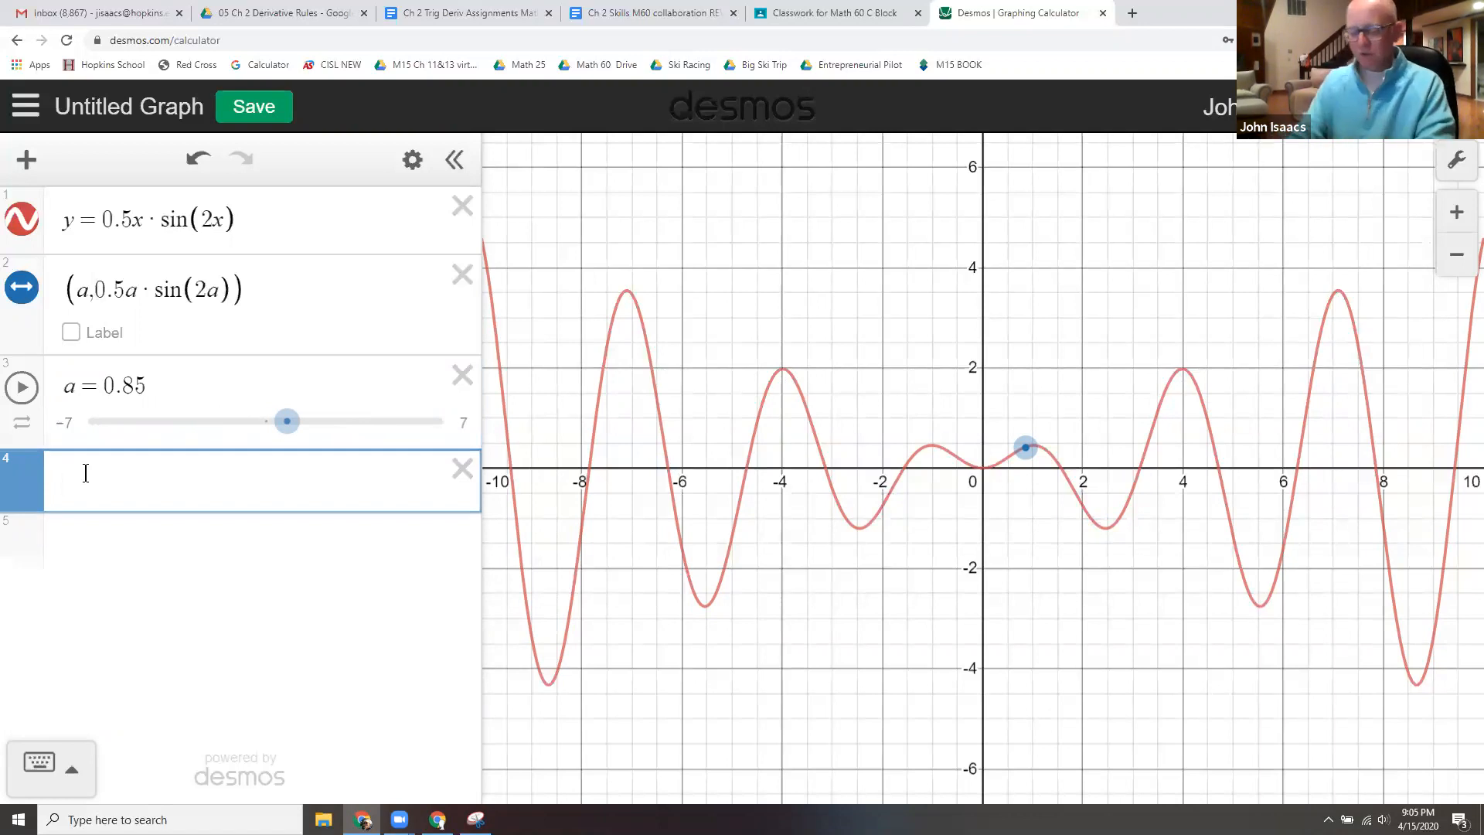
type("y-y")
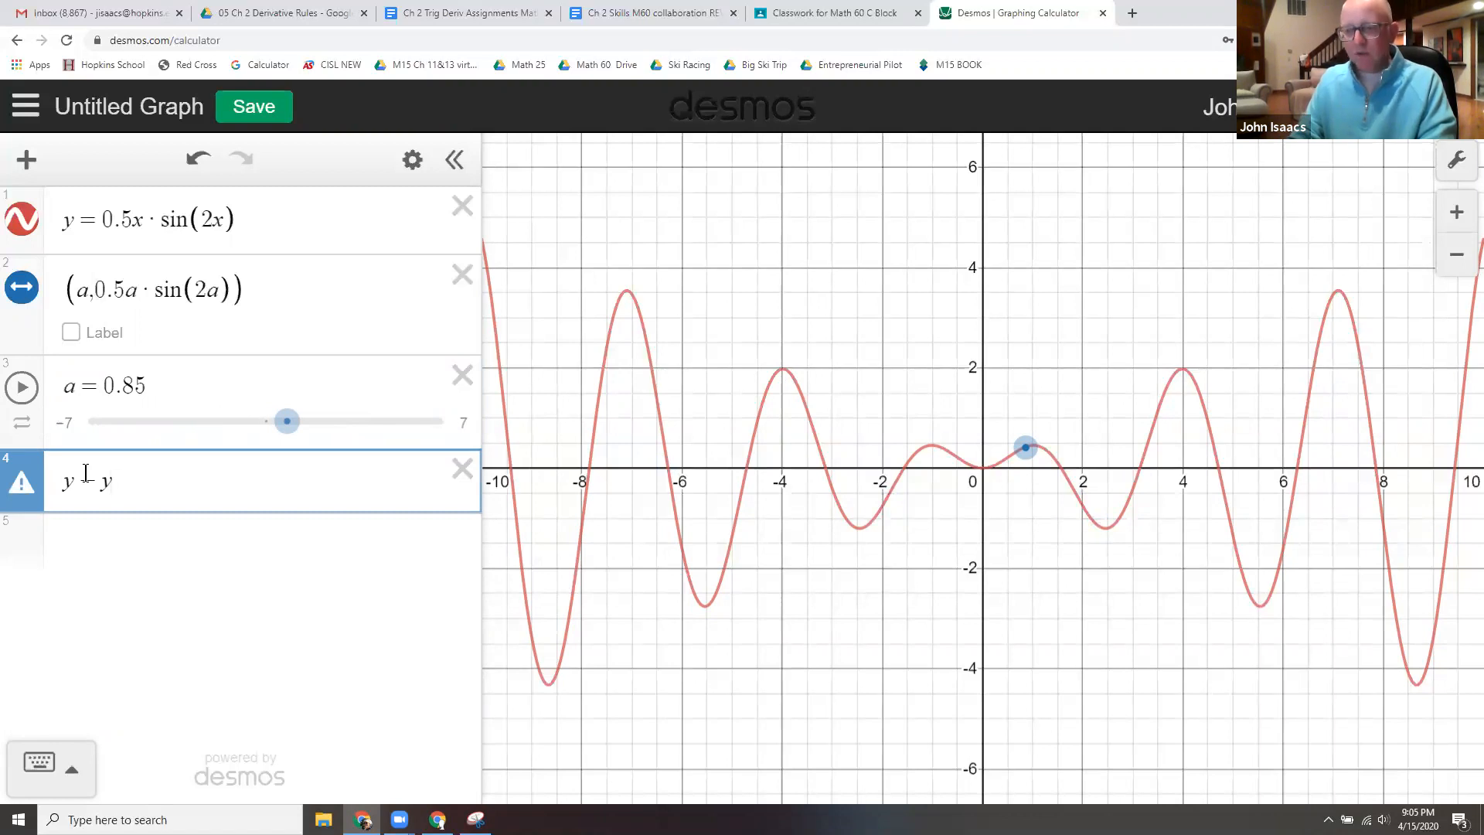
type("+")
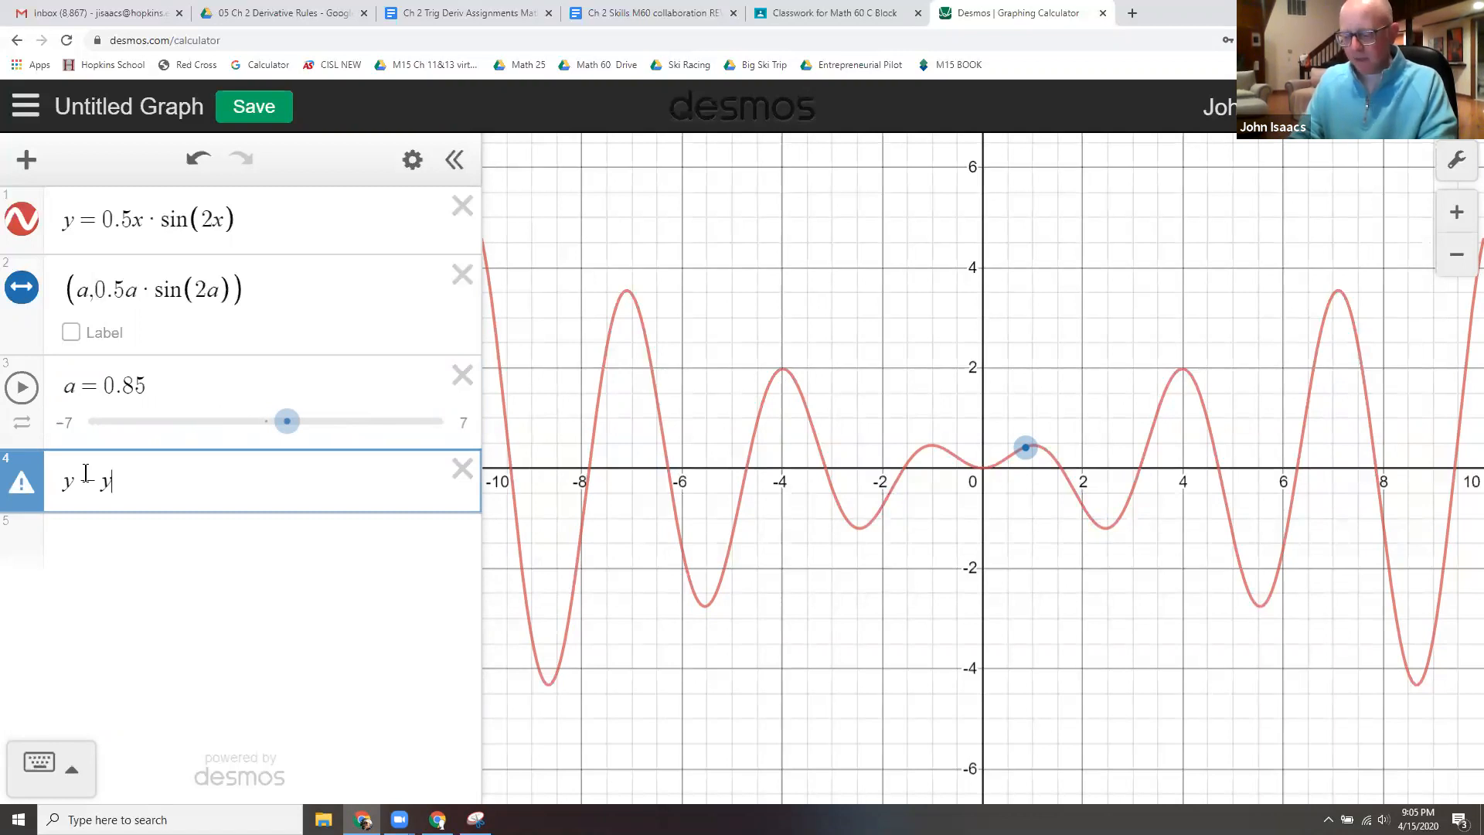
type("=m(")
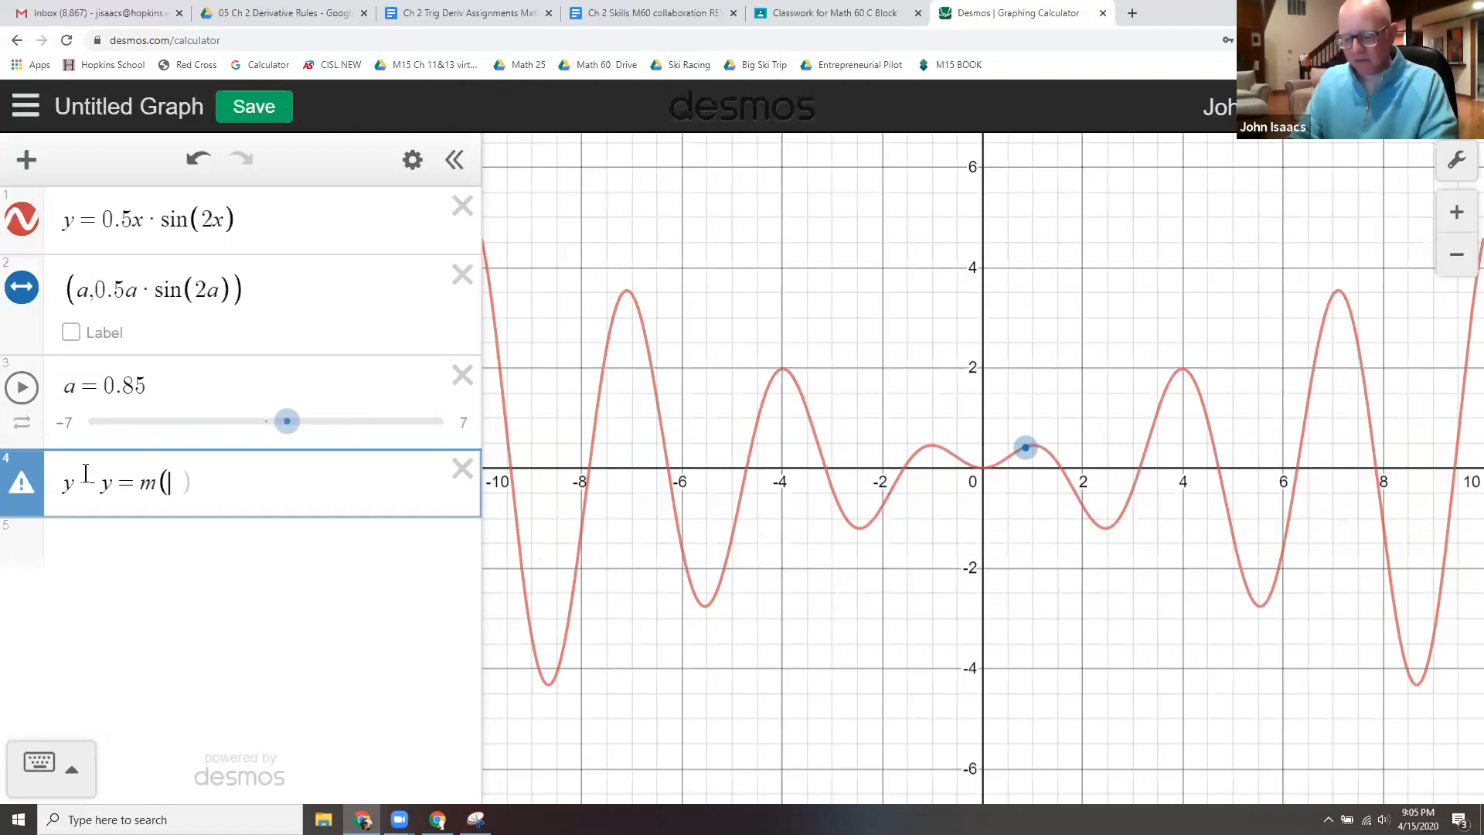
type("x-x")
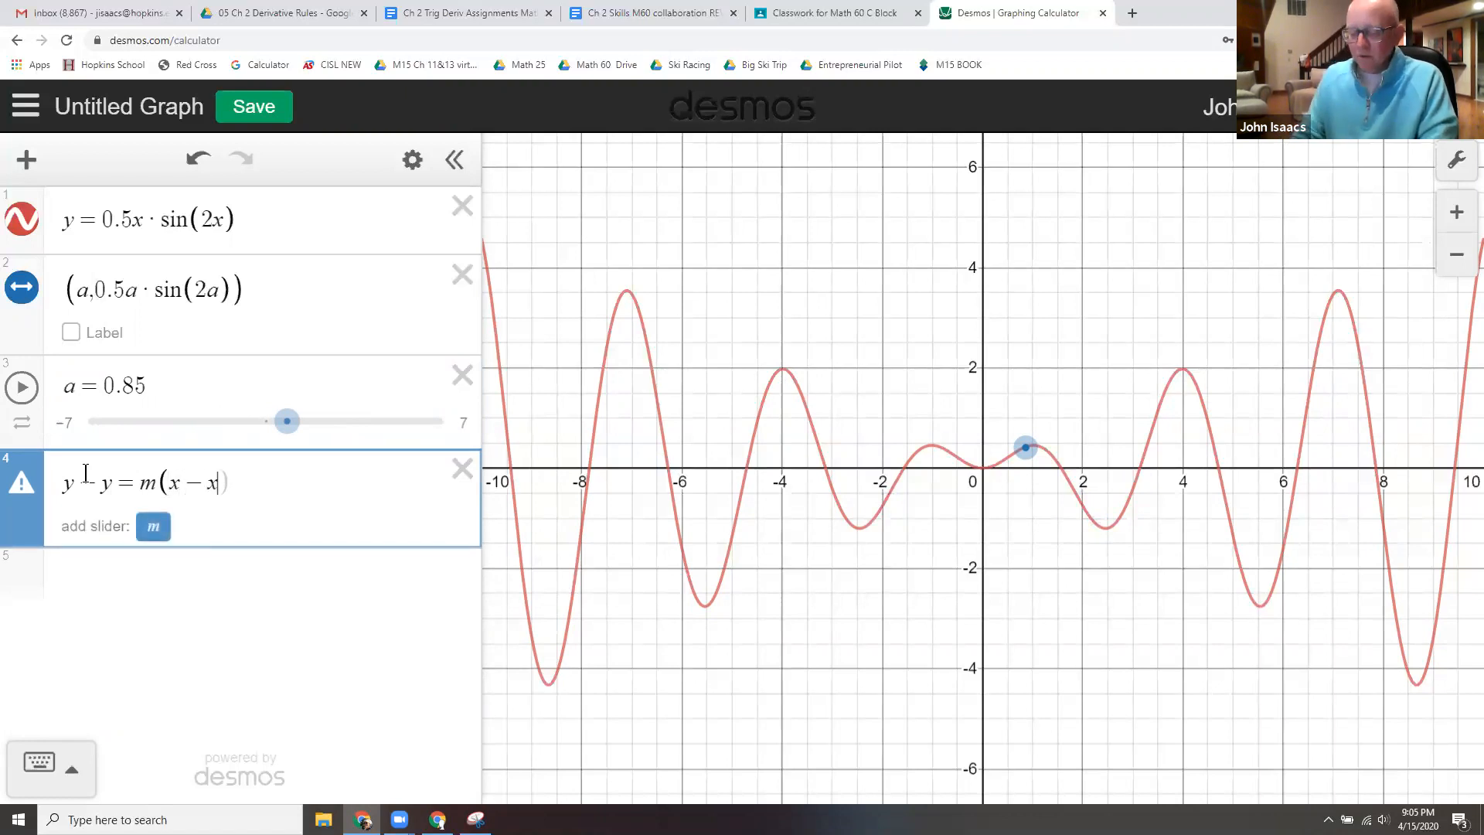
type(")")
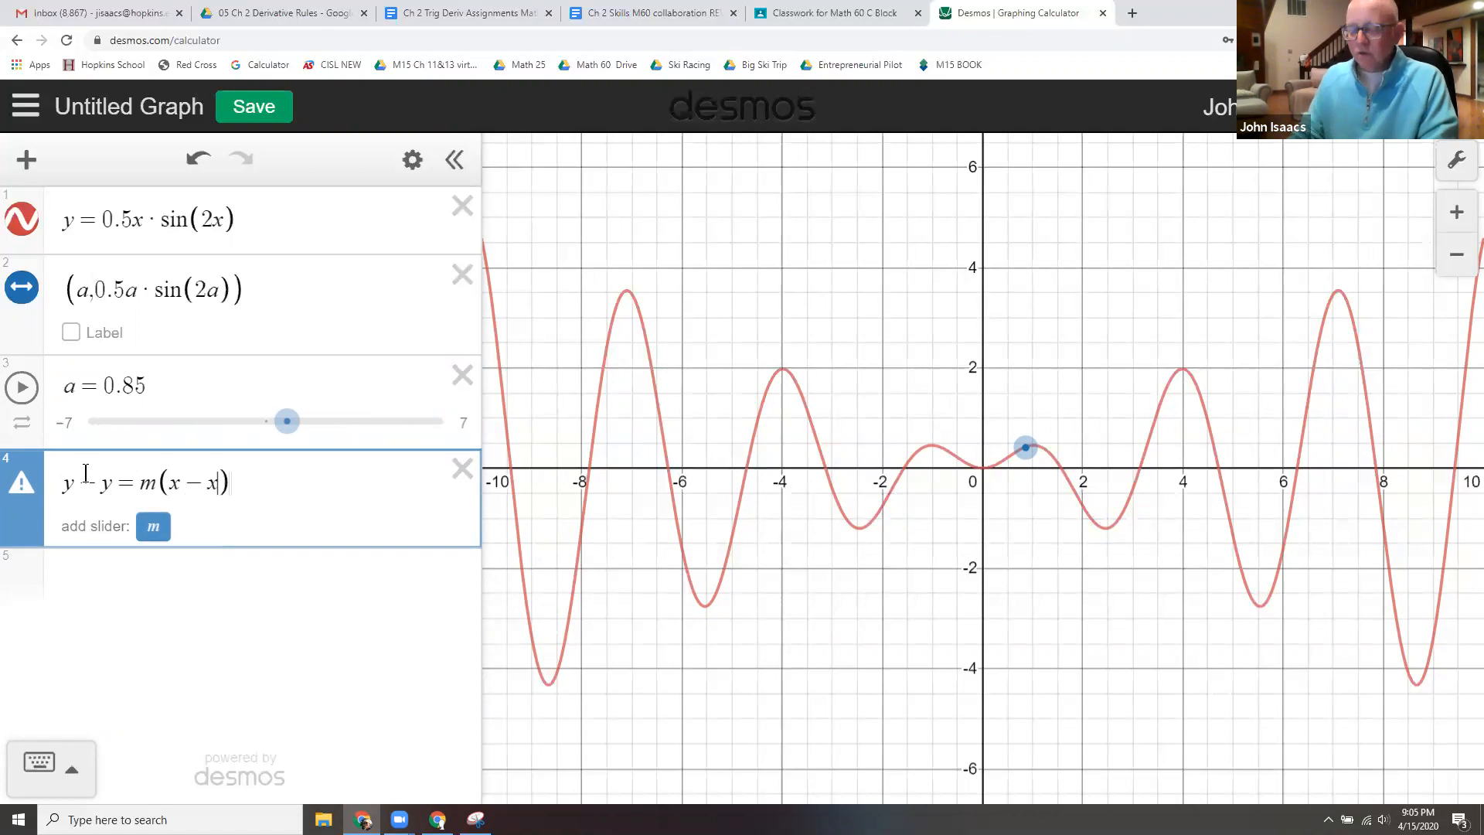
key("BackSpace")
type("a")
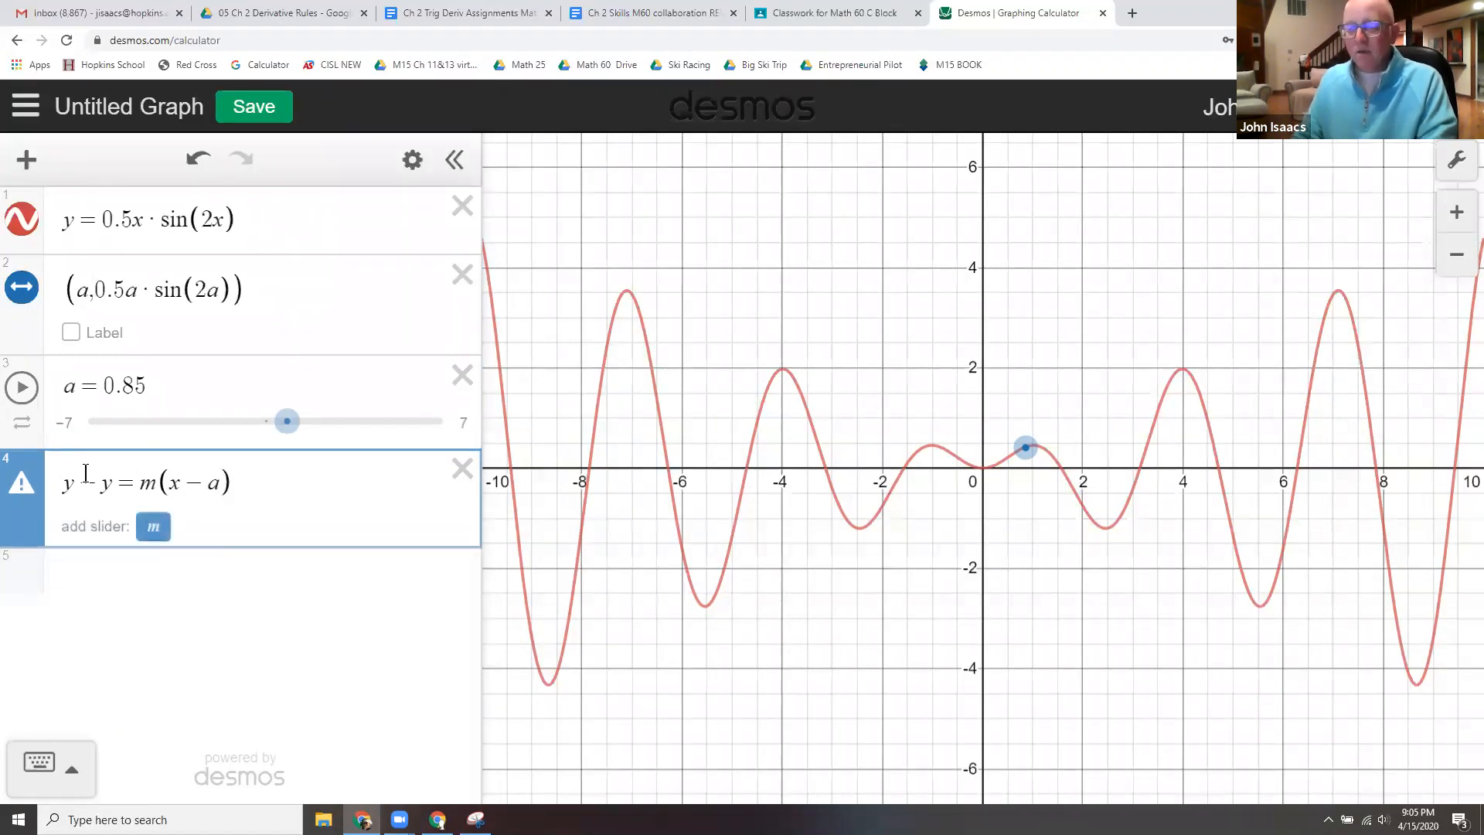
Remove the slope placeholder m and the second y from the point-slope line equation.
key("Left")
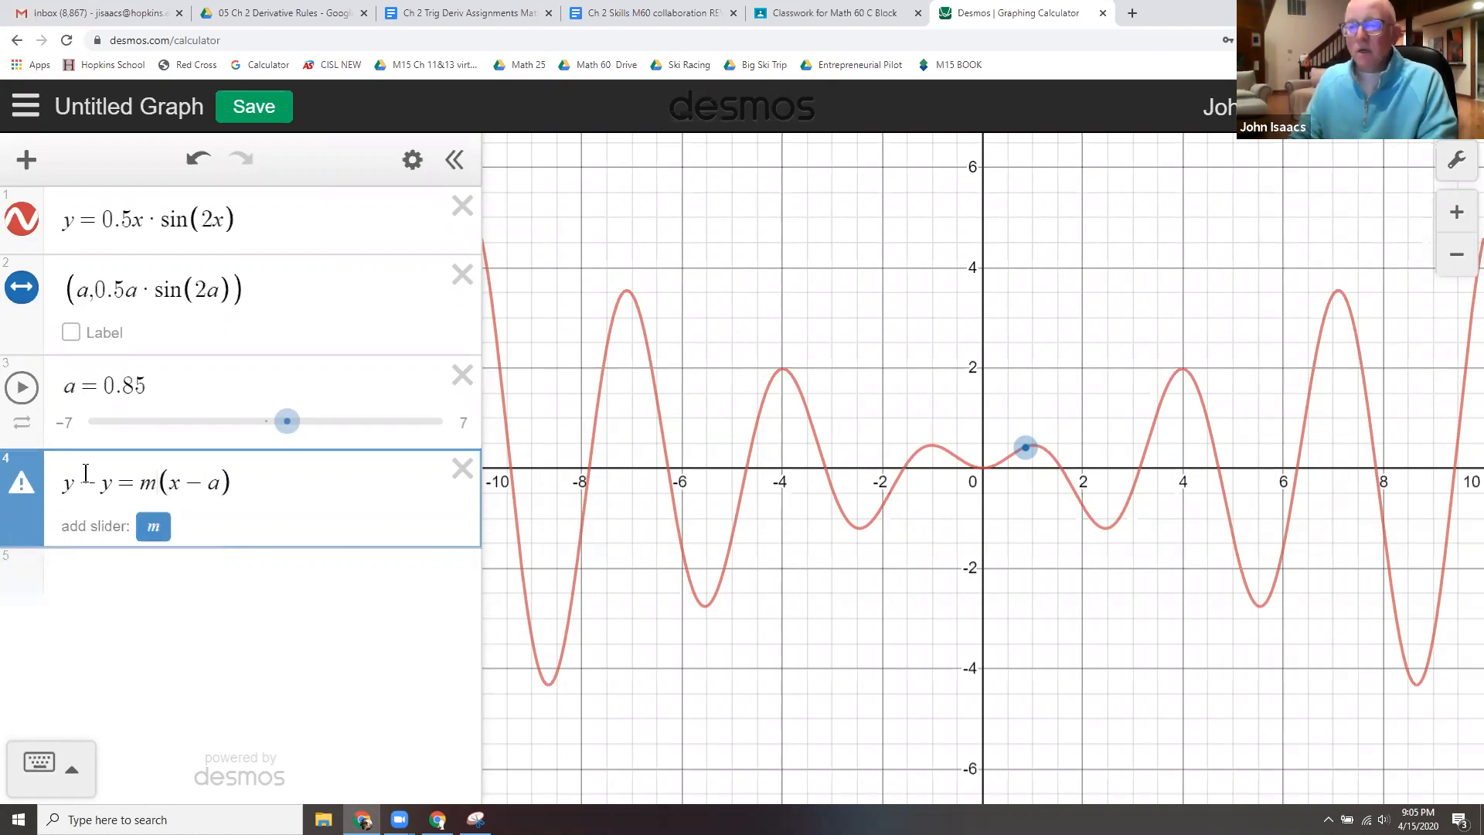
key("BackSpace")
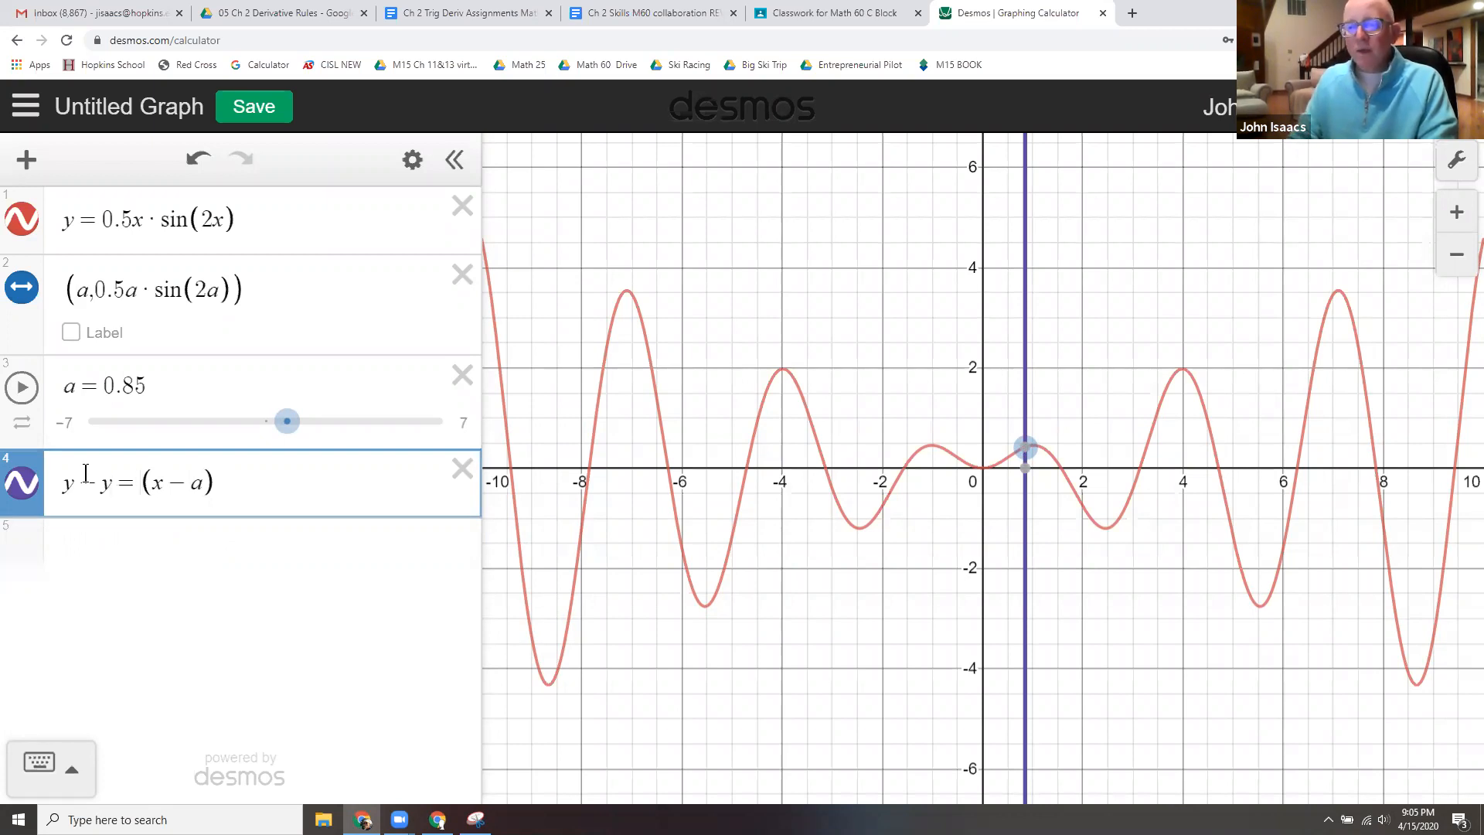
key("BackSpace")
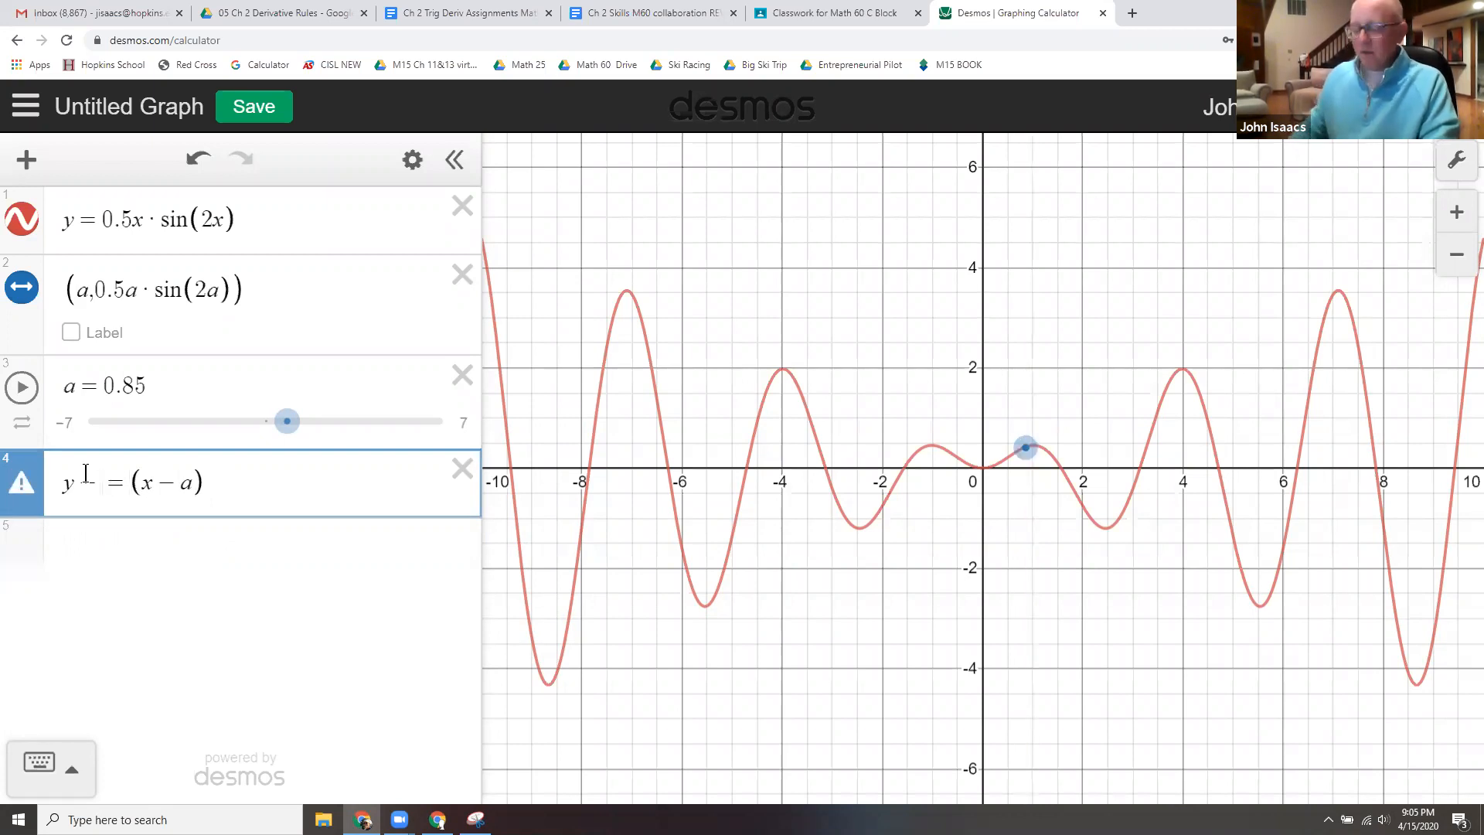
Copy the y-coordinate 0.5a·sin(2a) from the movable point's expression.
key("Up")
key("Up")
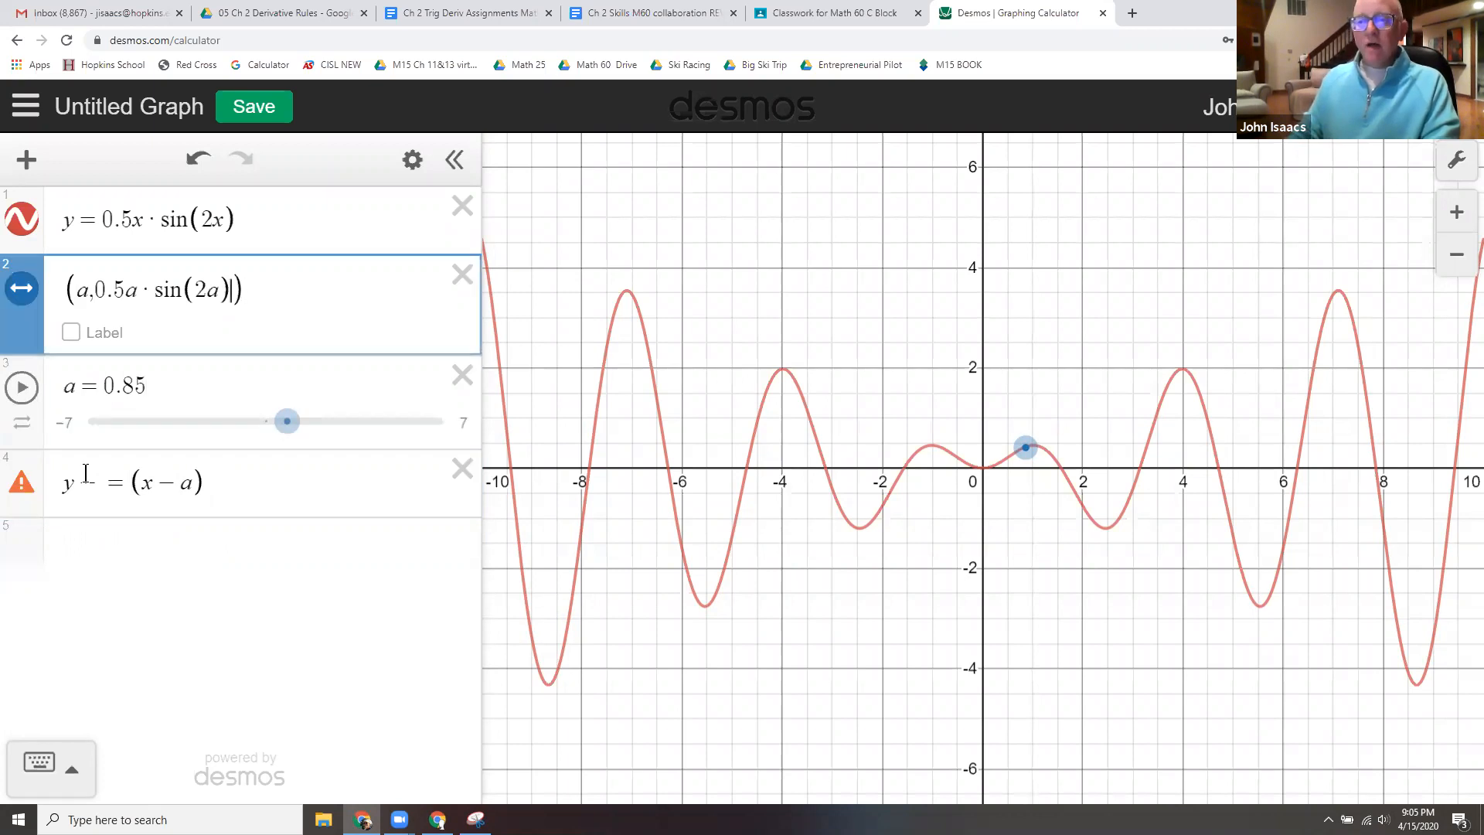
key("shift+Left")
key("shift+Left")
key("shift+Left")
key("shift+Left")
key("shift+Left")
key("shift+Left")
key("shift+Left")
key("shift+Left")
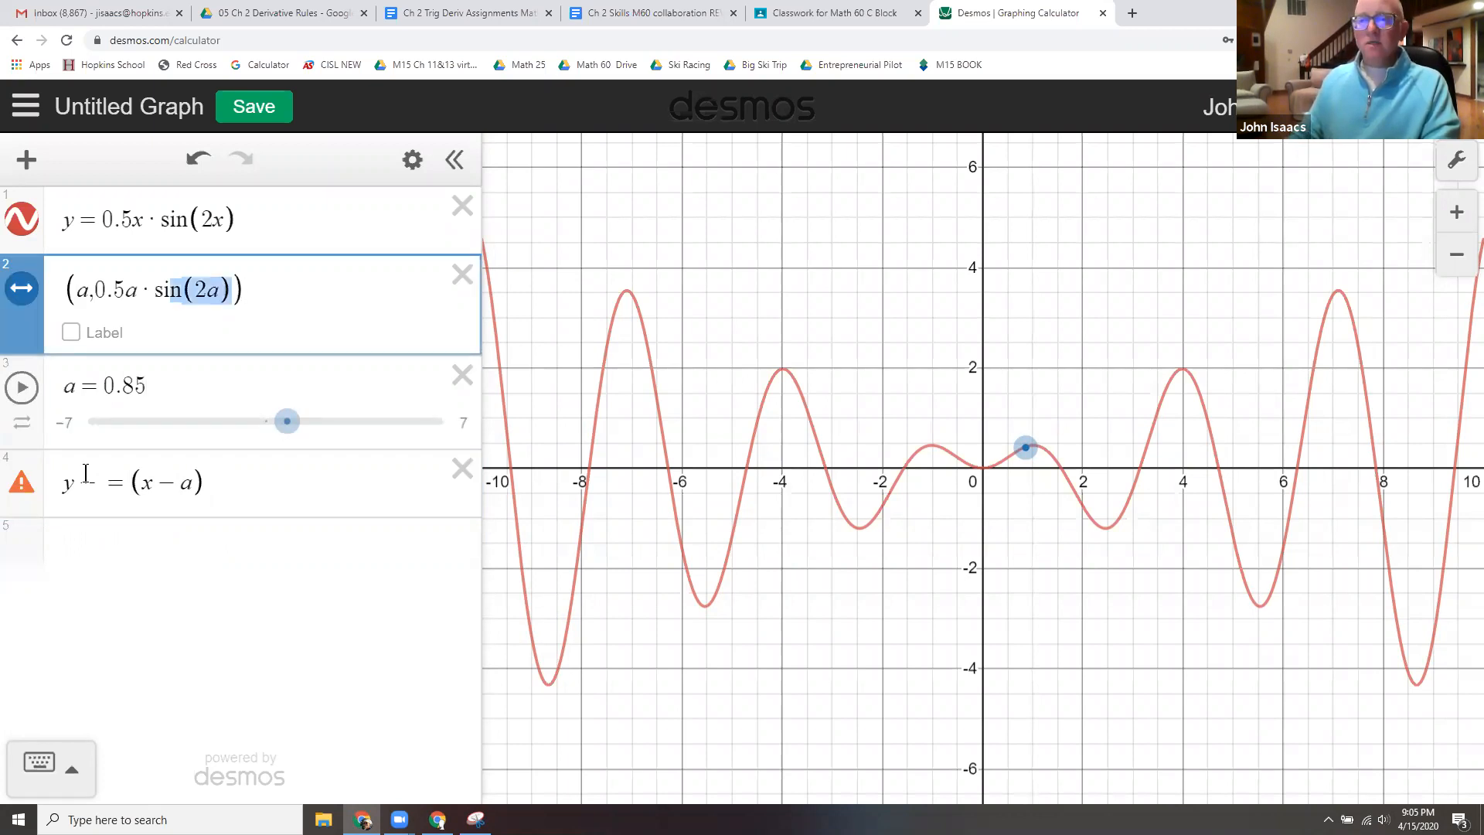
key("shift+Left")
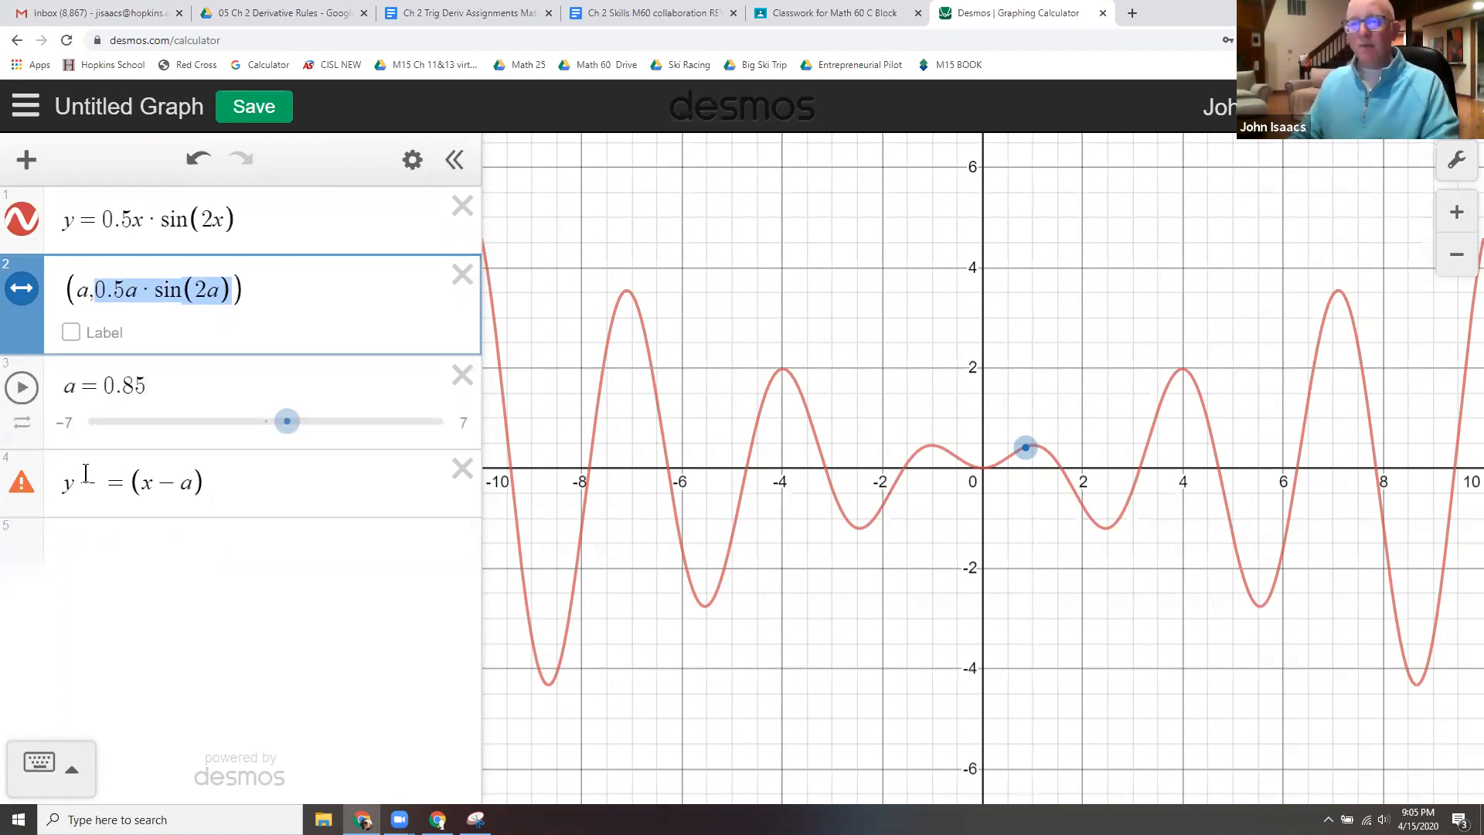
Paste 0.5a·sin(2a) after the minus sign in the line equation so it reads y - 0.5a·sin(2a) = (x - a).
key("Down")
key("Down")
key("Down")
key("Up")
key("Left")
key("Left")
key("Left")
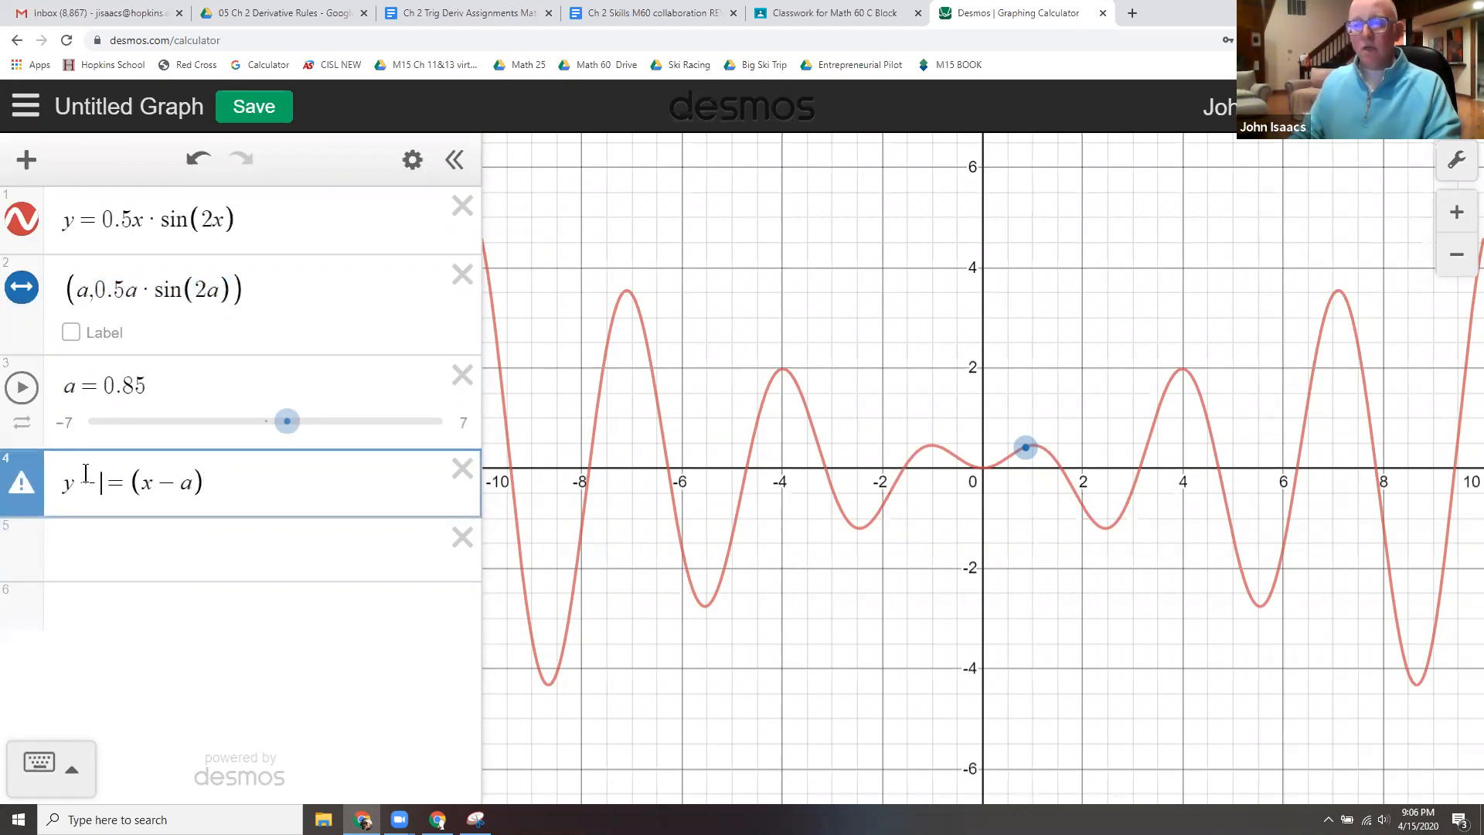
type("0.5a·sin(2a)")
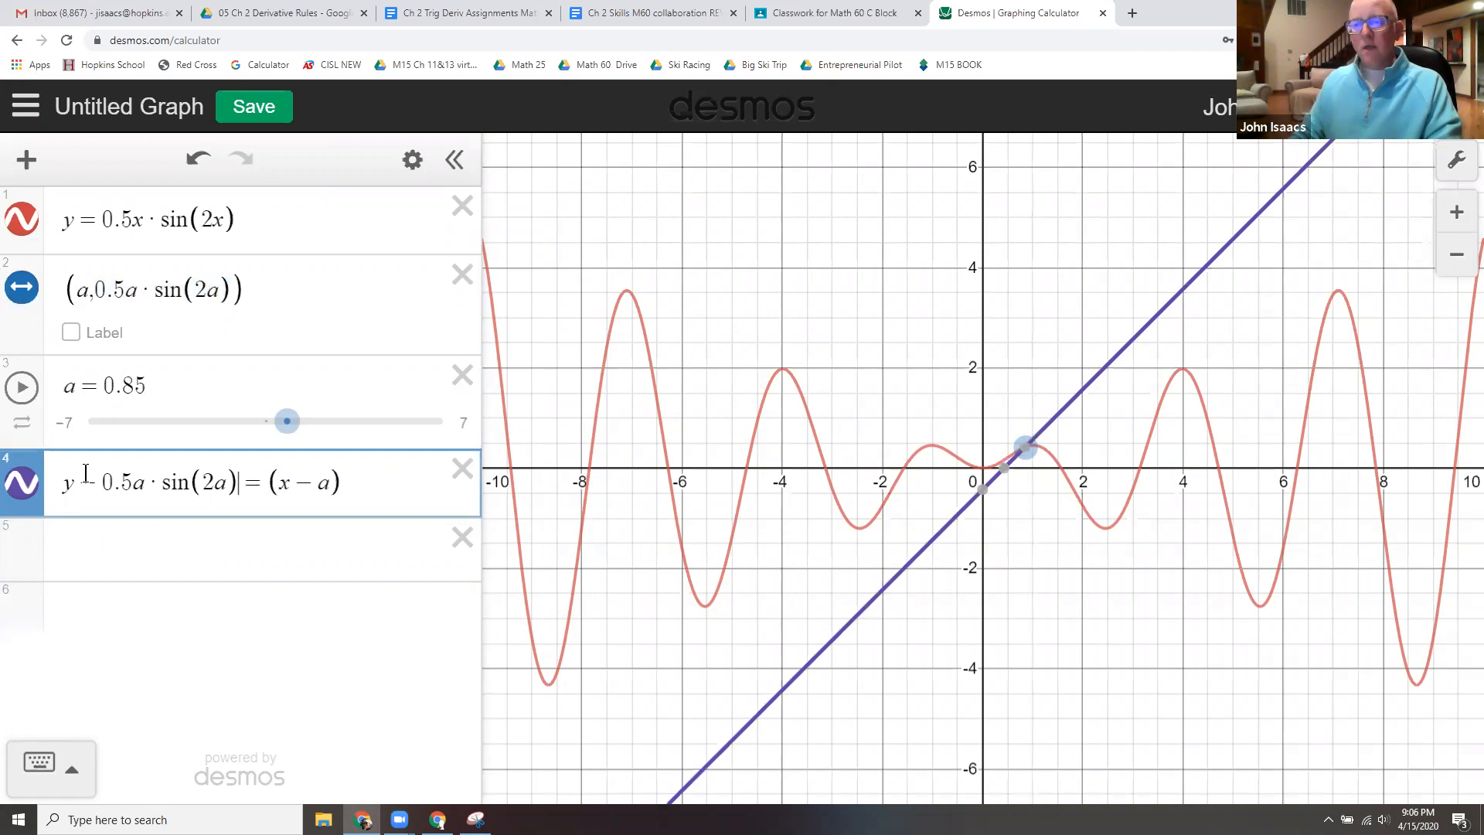
Slide a to -0.3 to check that the line follows the point along the curve.
key("Left")
key("Left")
key("Left")
key("Left")
key("Left")
key("Left")
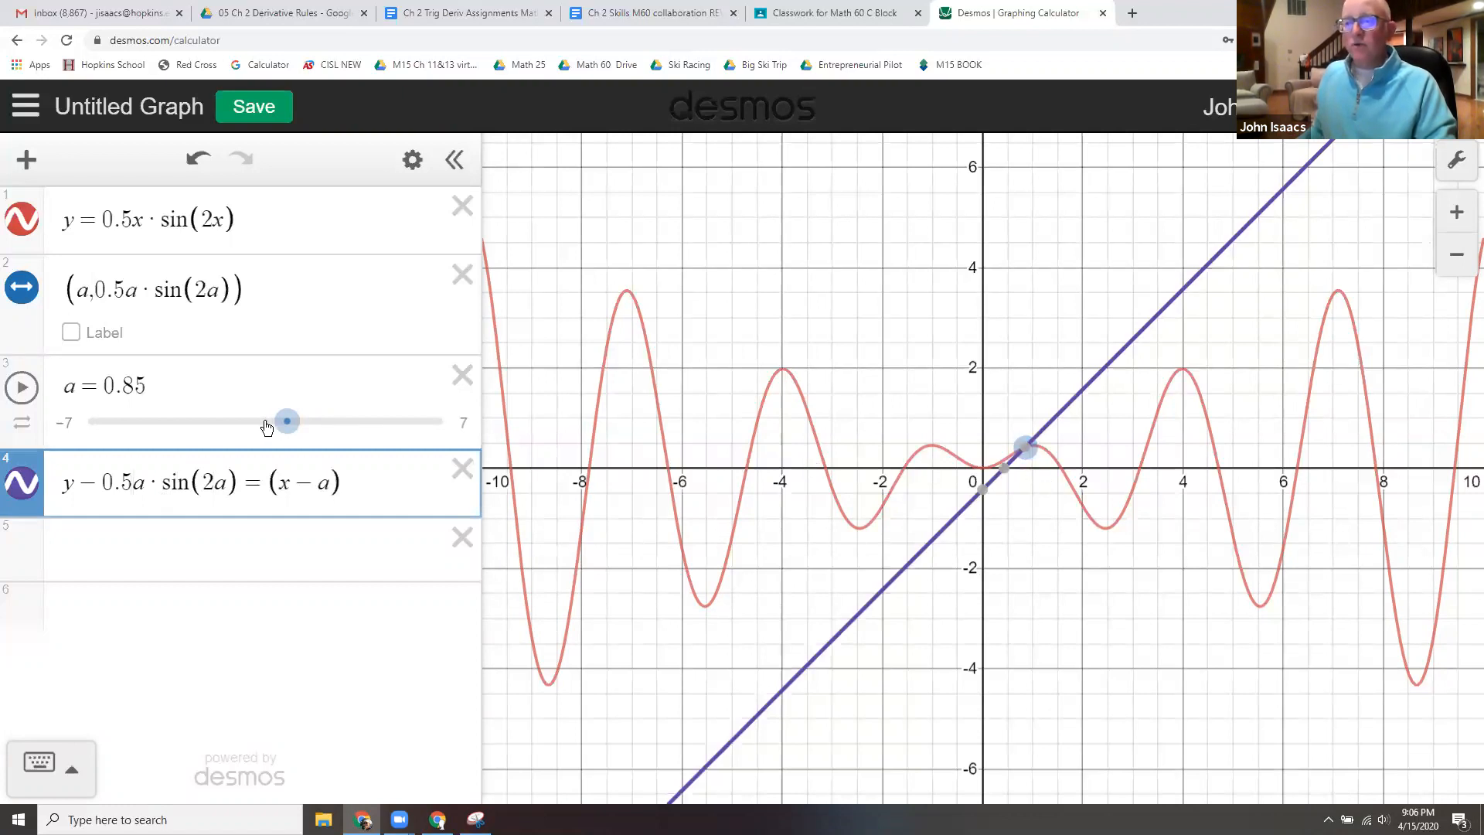
left_click_drag(287, 421, 257, 529)
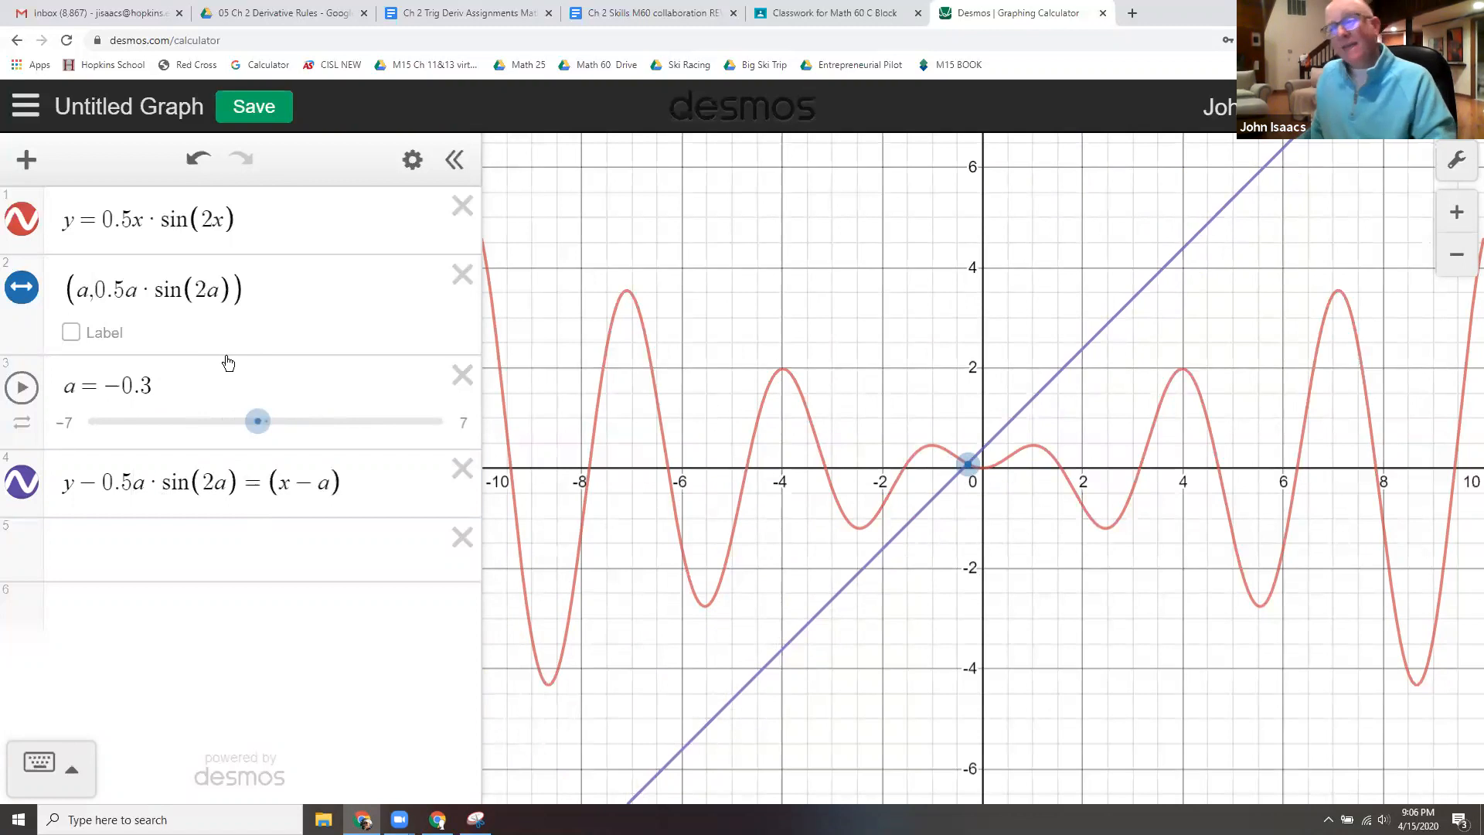
Insert a parenthesized slope factor before (x - a) in the line equation, with .5 sin(2a) as its first term.
left_click(265, 483)
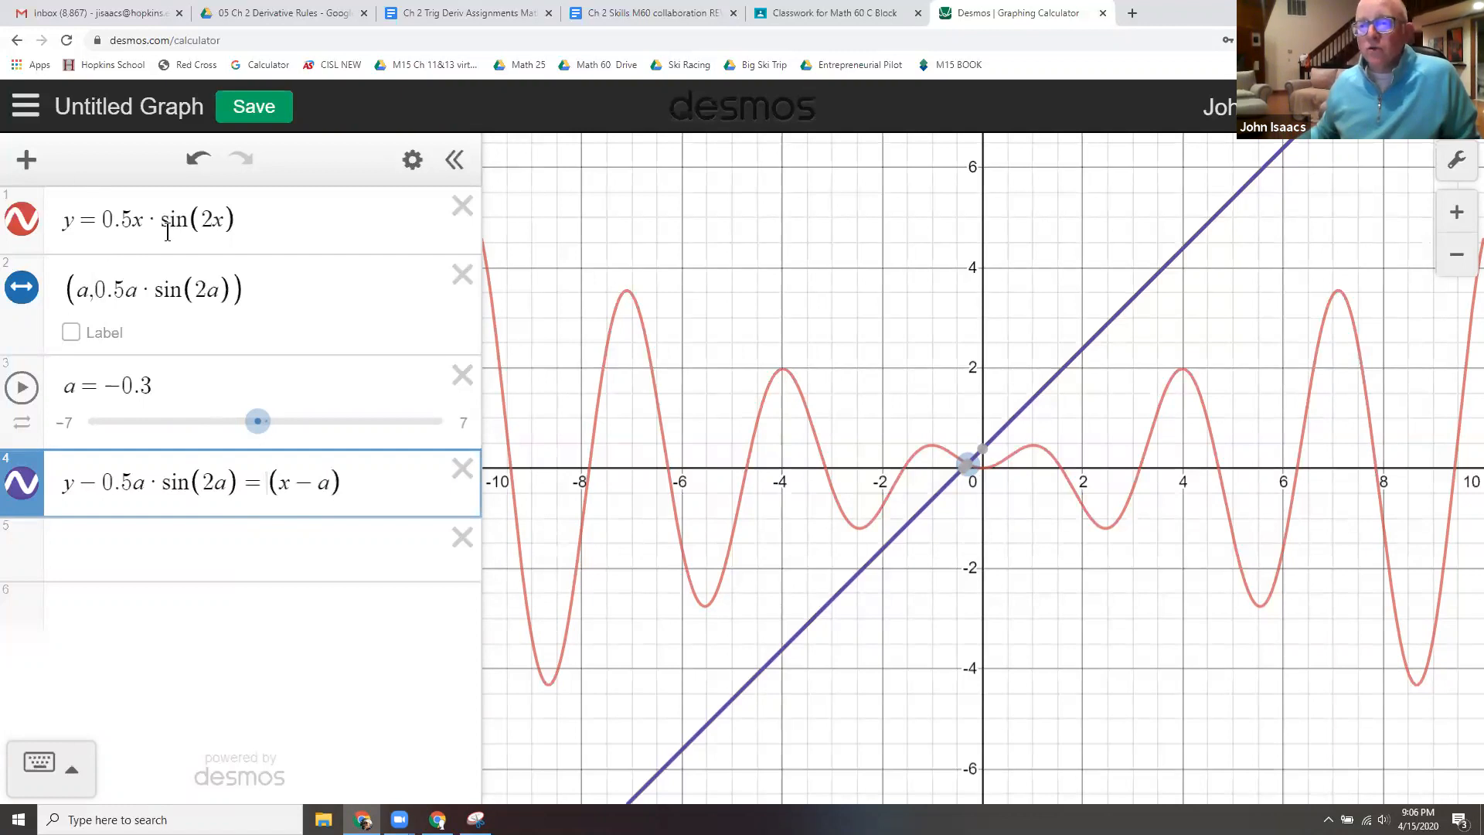
left_click_drag(236, 218, 102, 204)
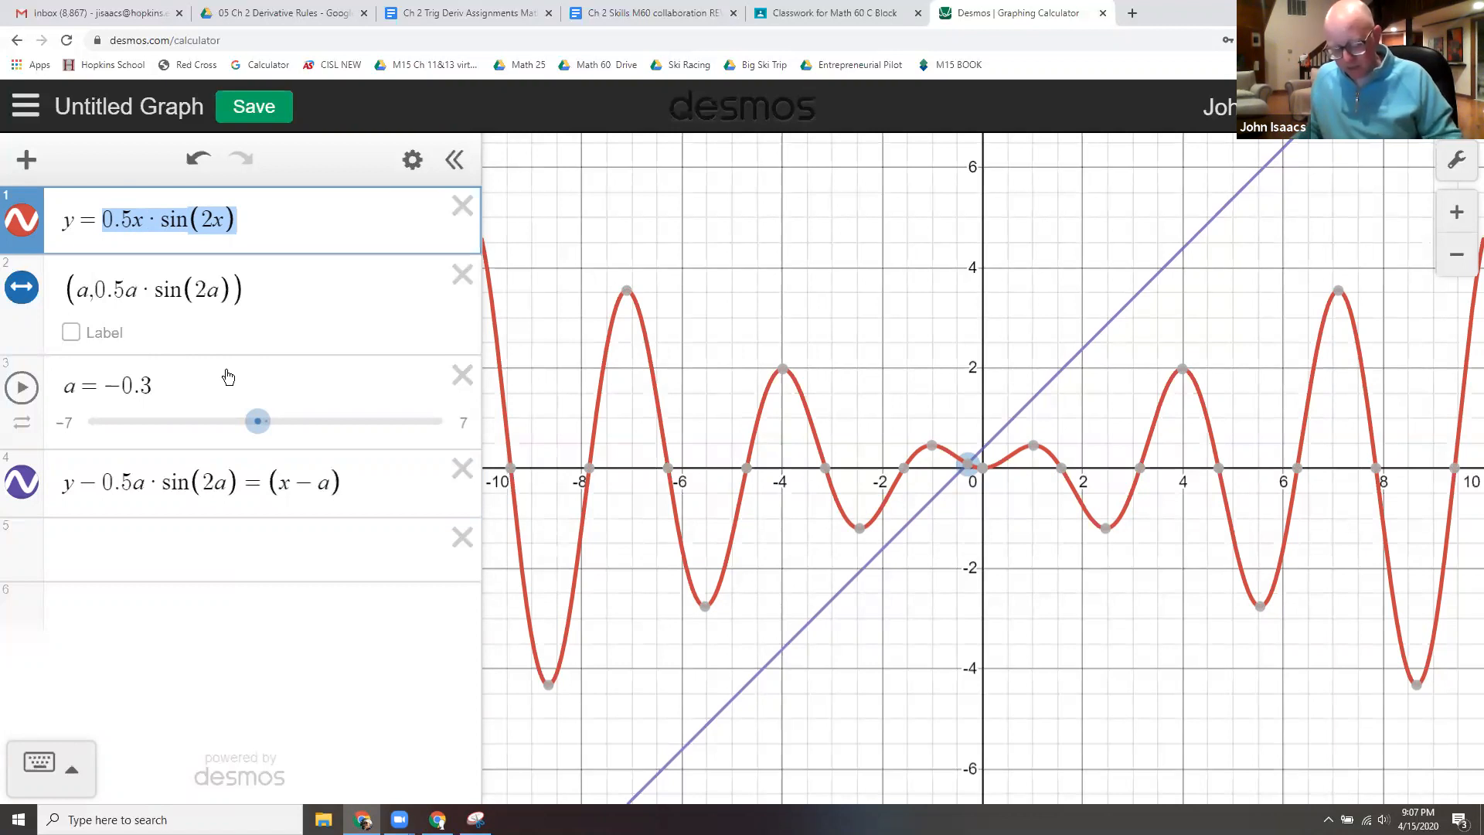
left_click(271, 487)
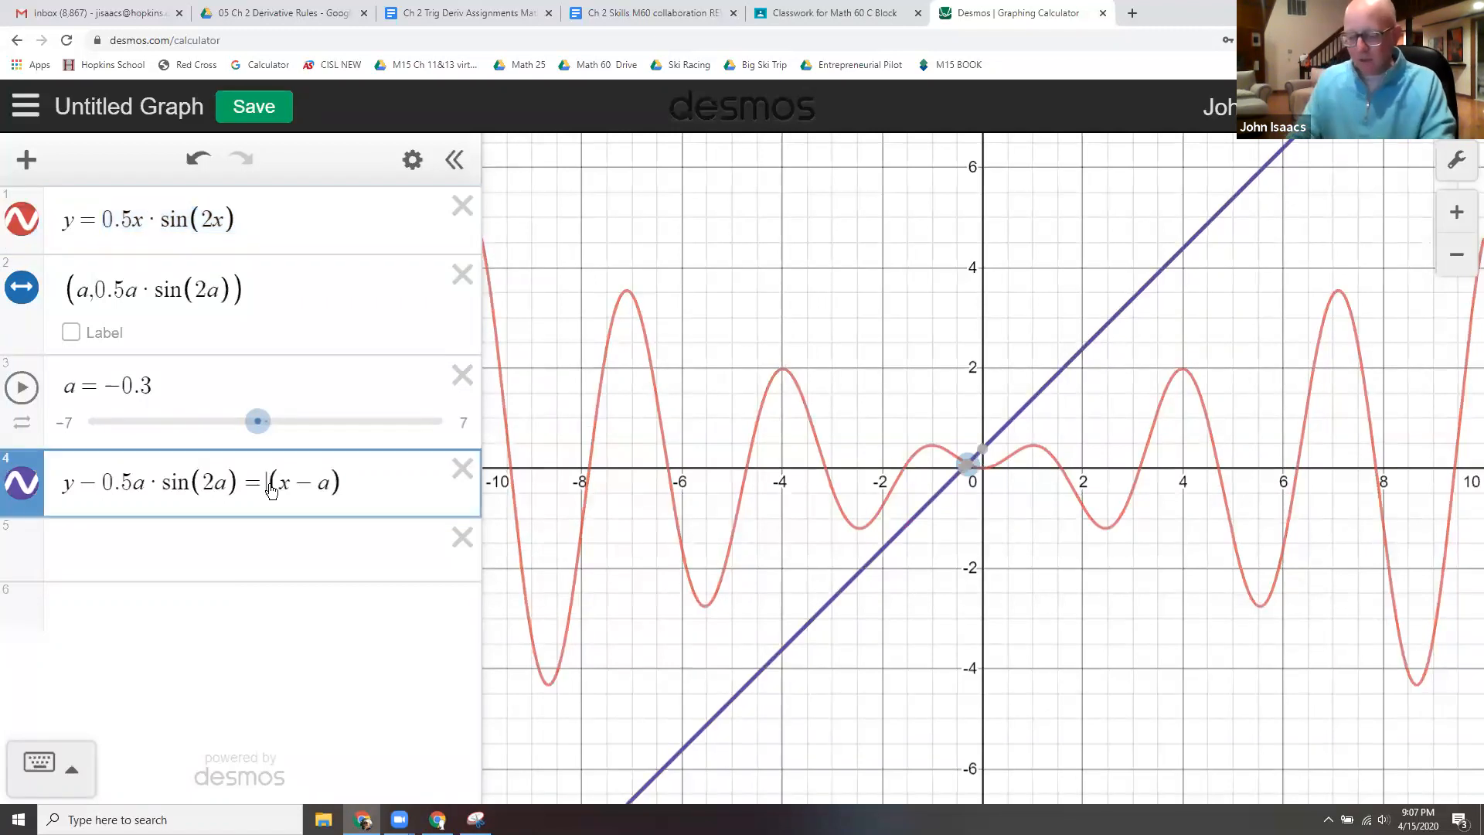
type("(2a")
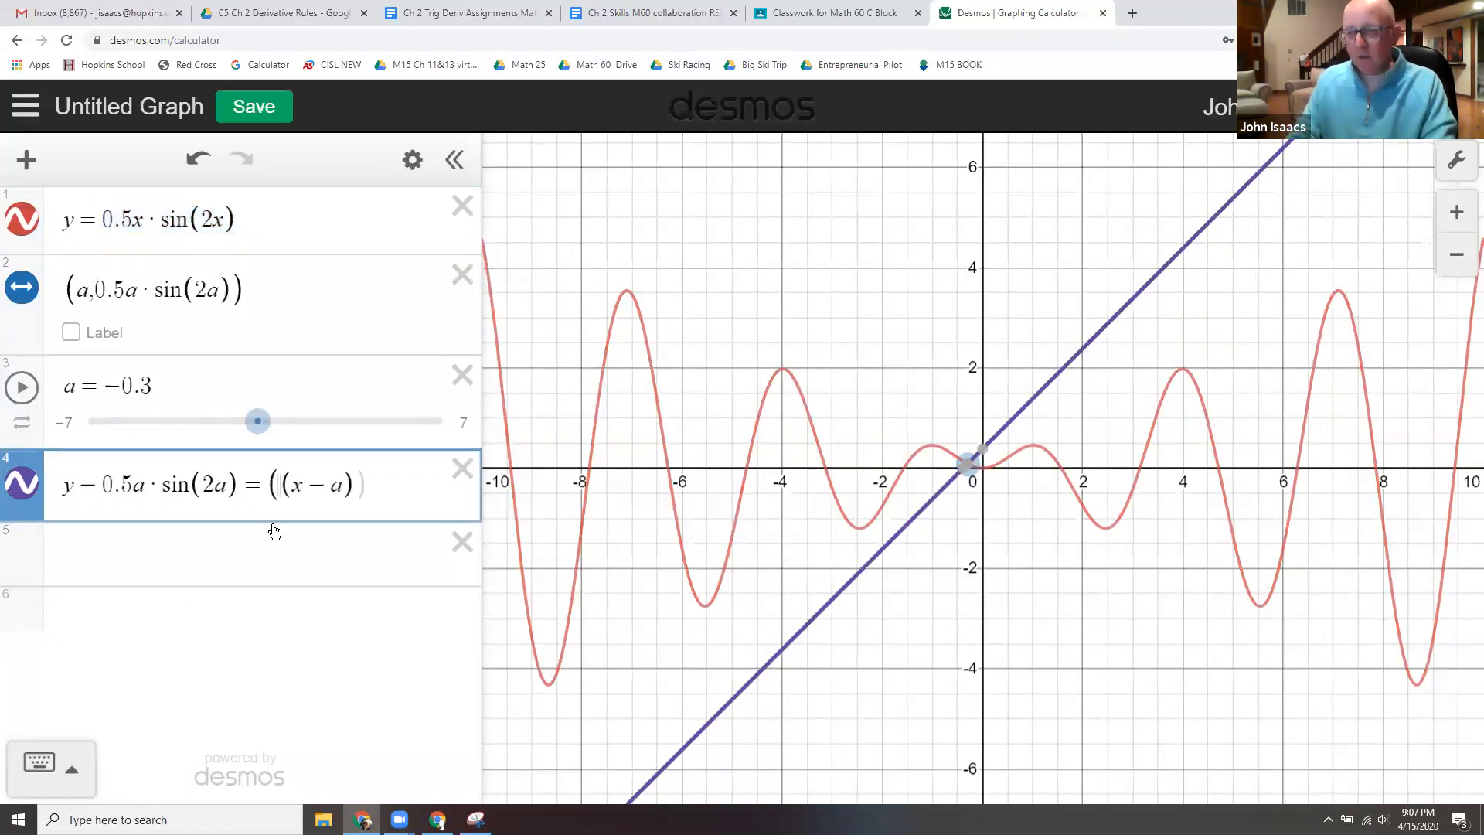
type(") = (")
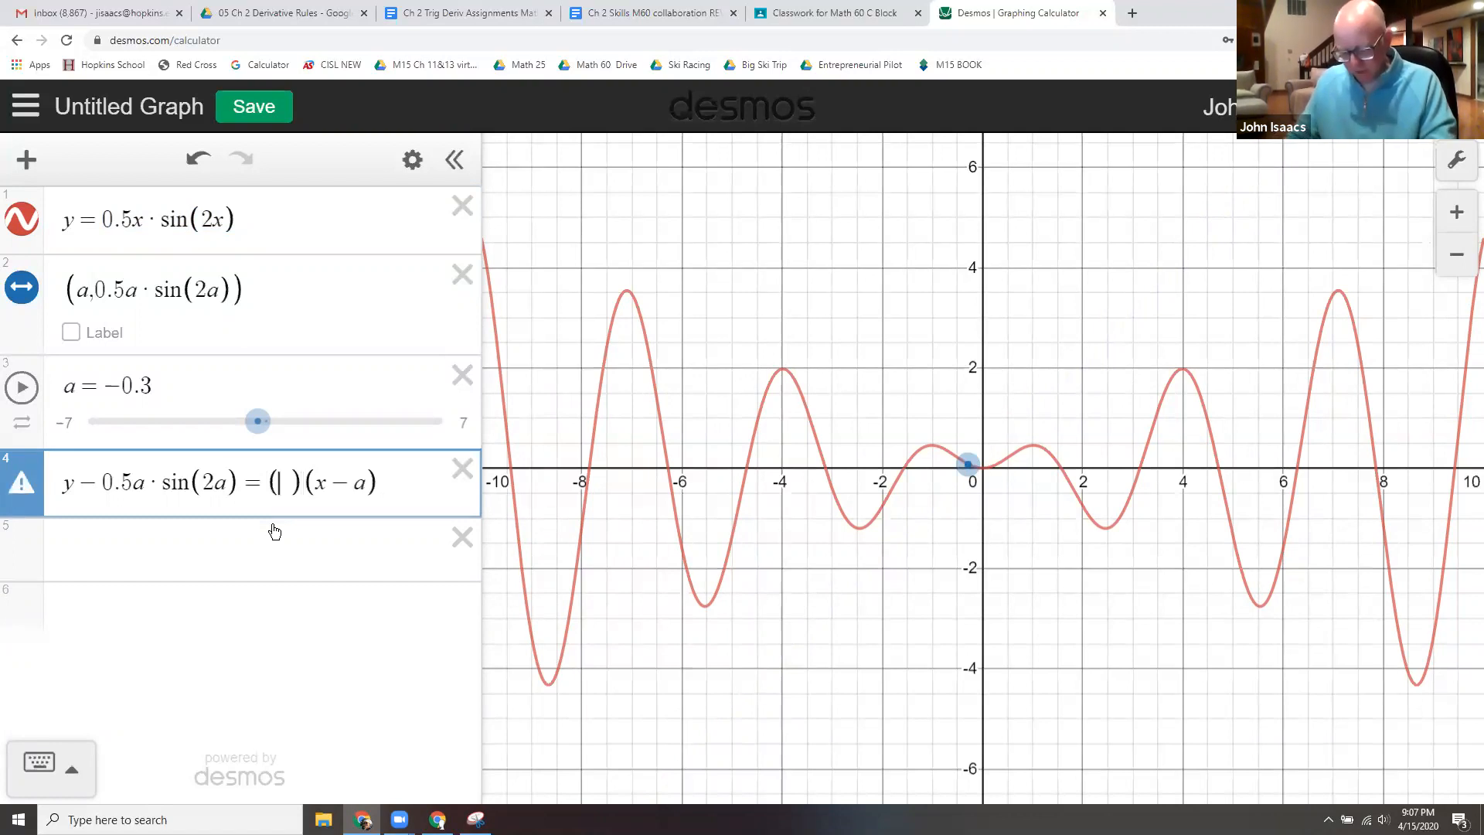
type(".5 ")
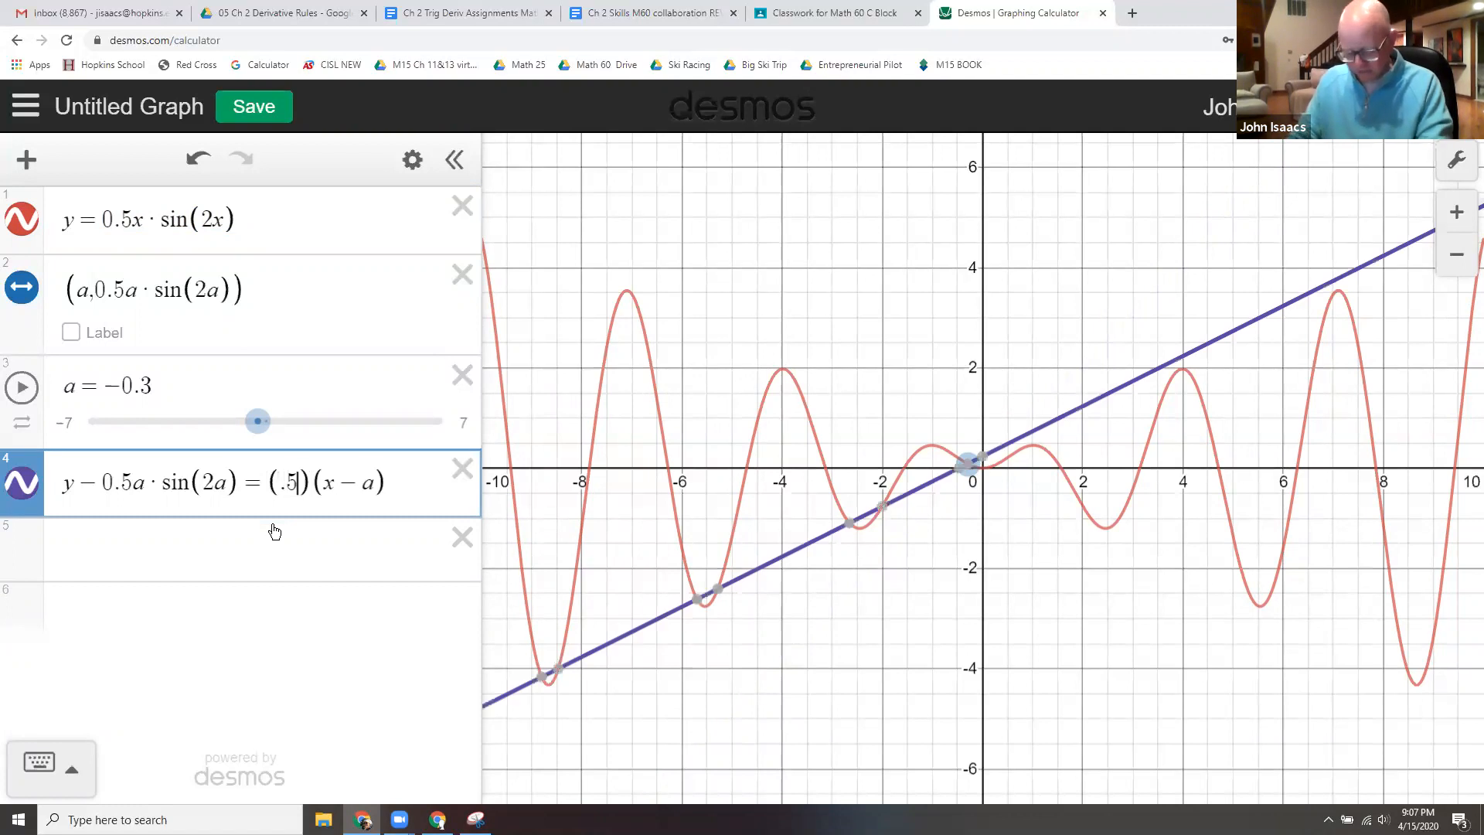
type("sin")
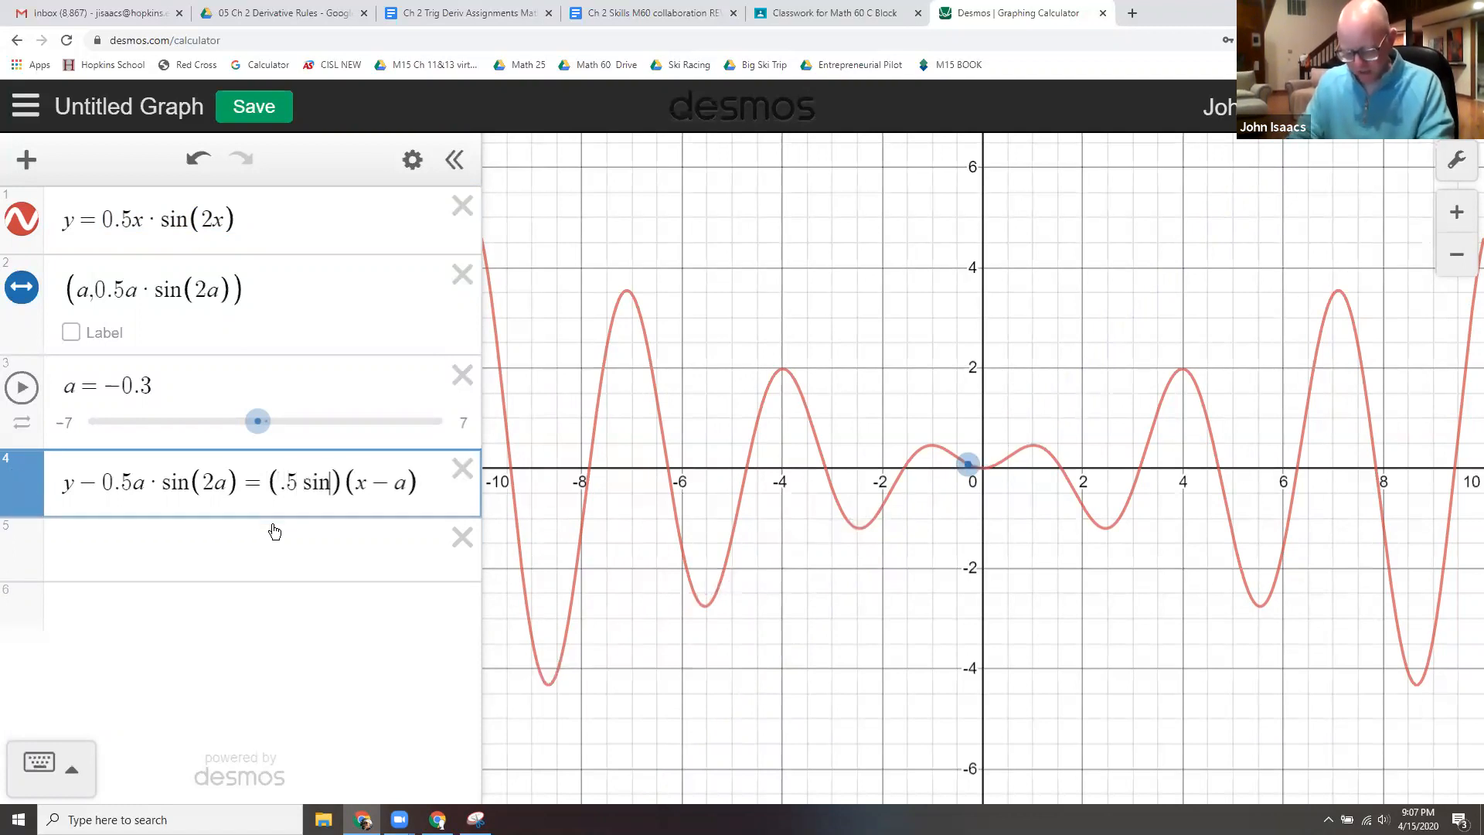
type("(2")
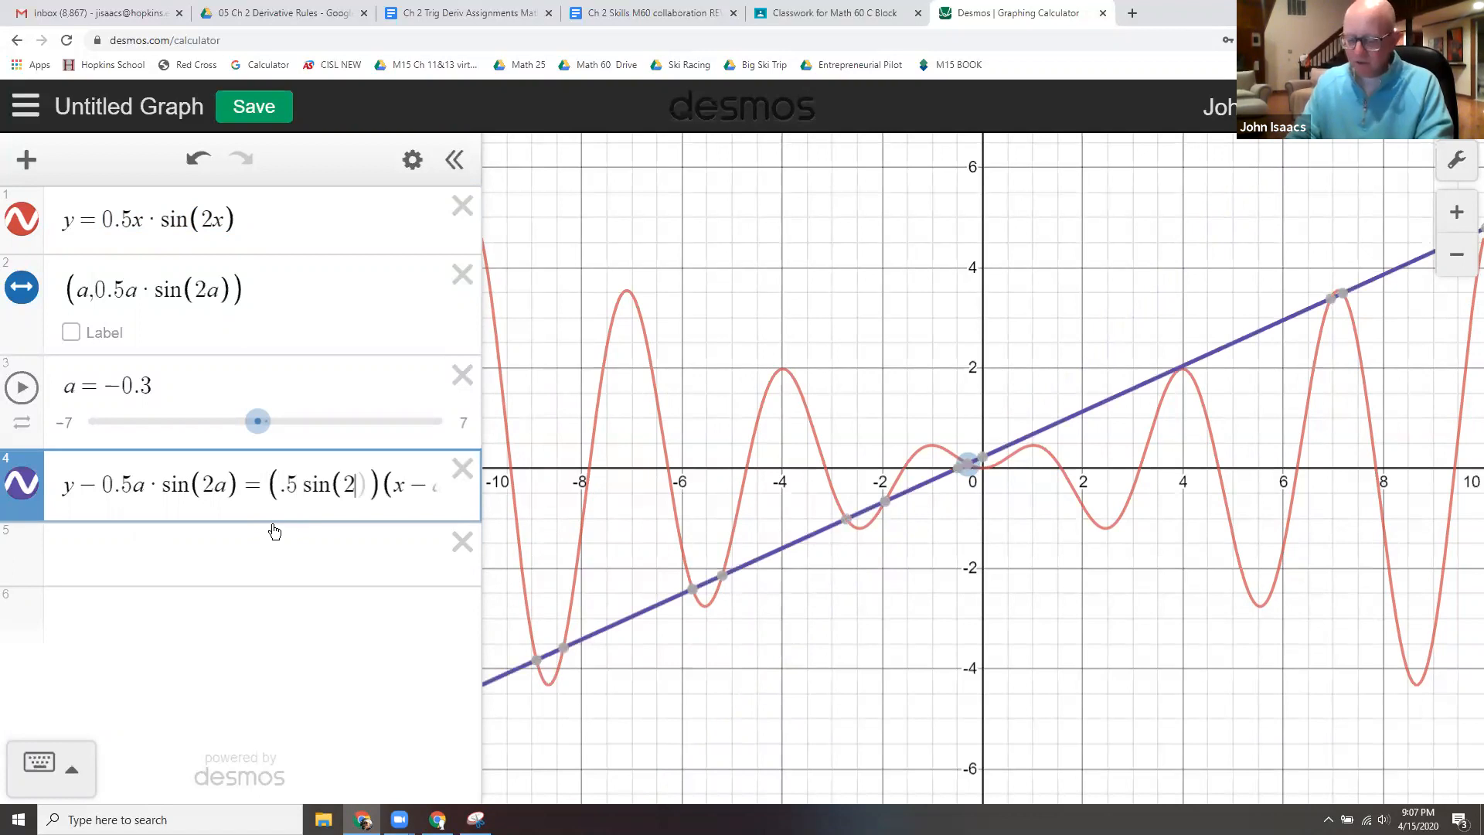
type("a)")
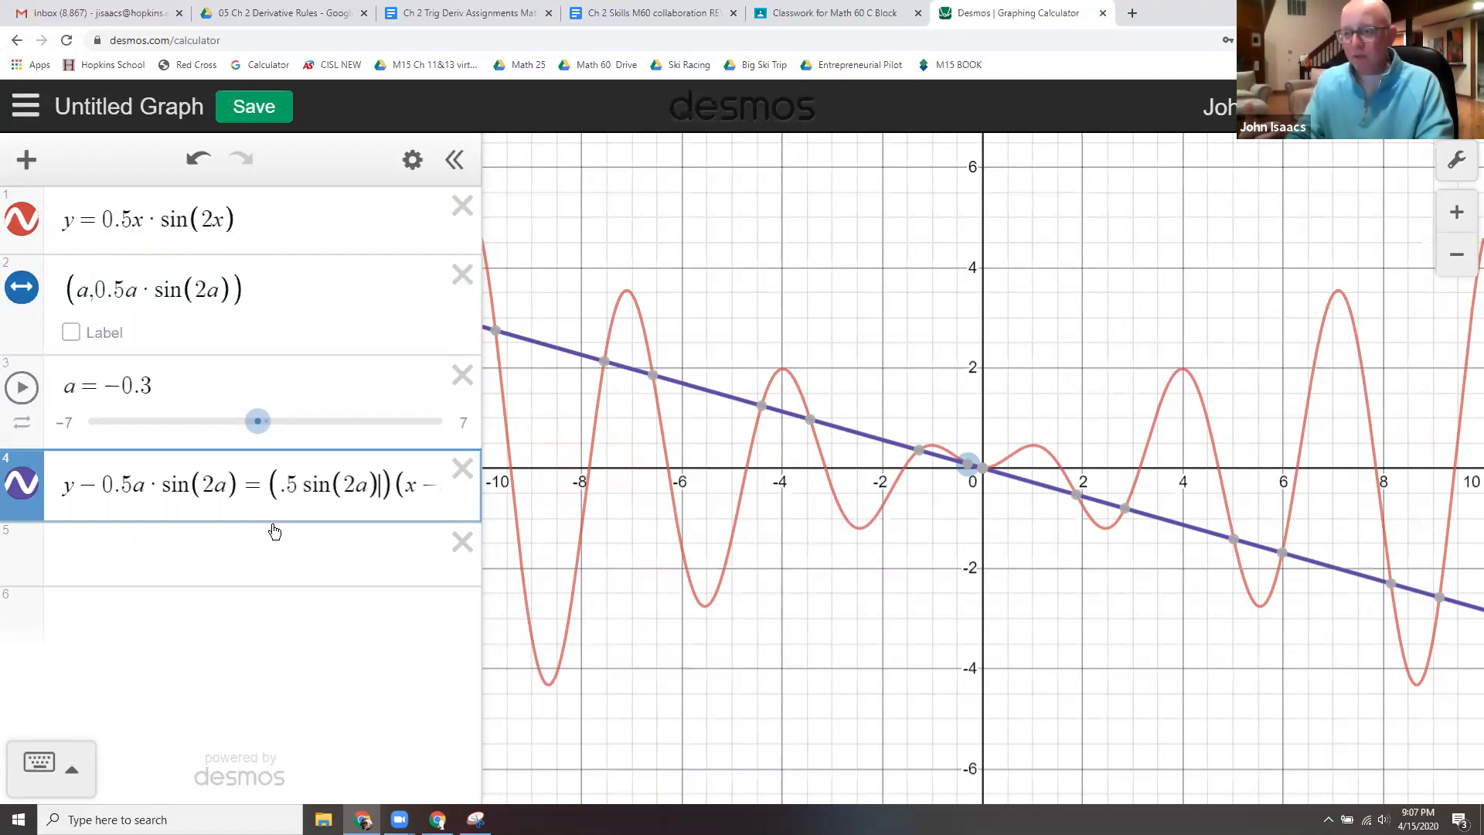
Add + a sin(2a) as the second term of the slope factor in the line equation.
type("+")
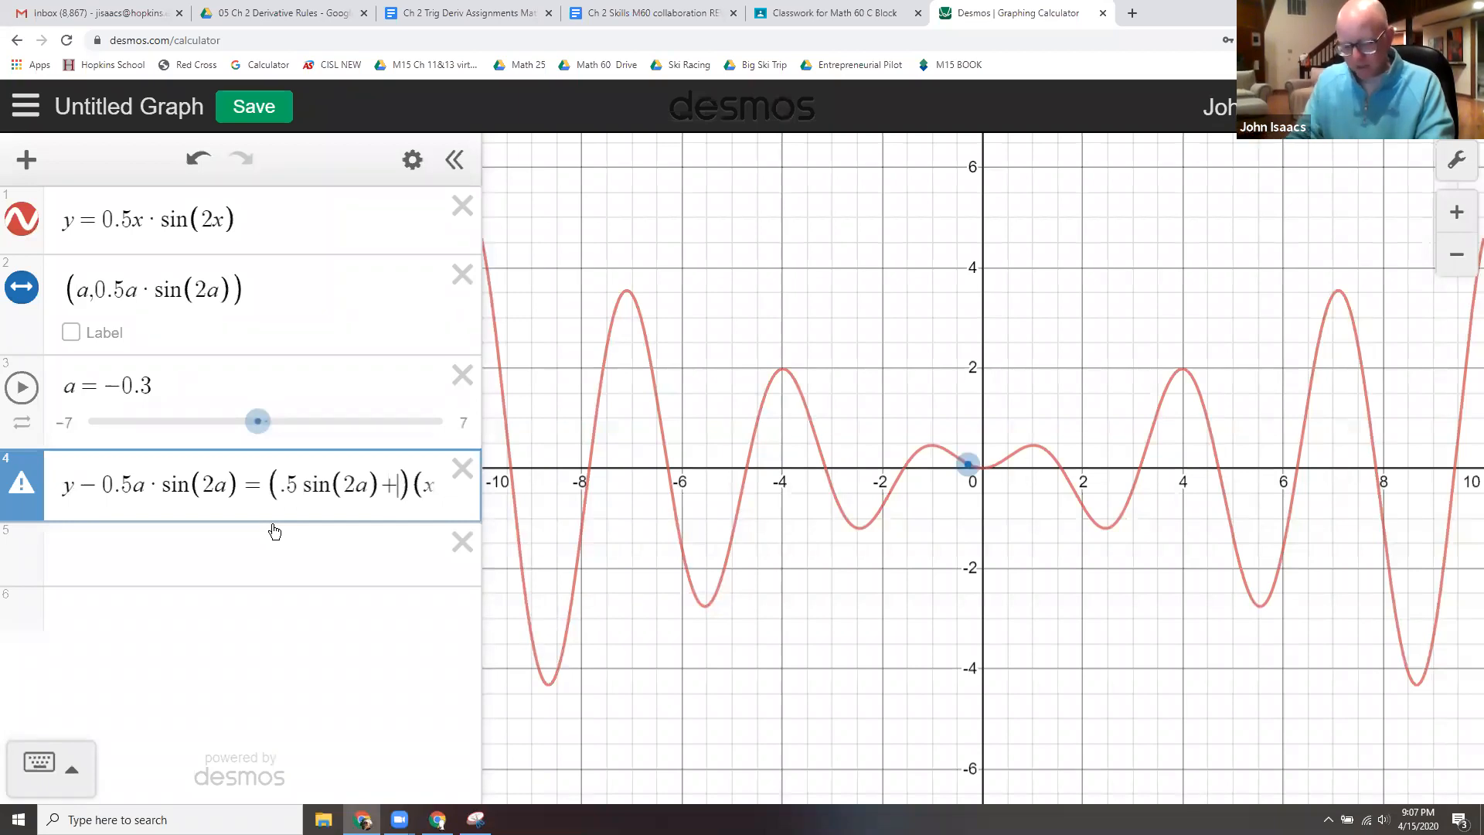
type("a ")
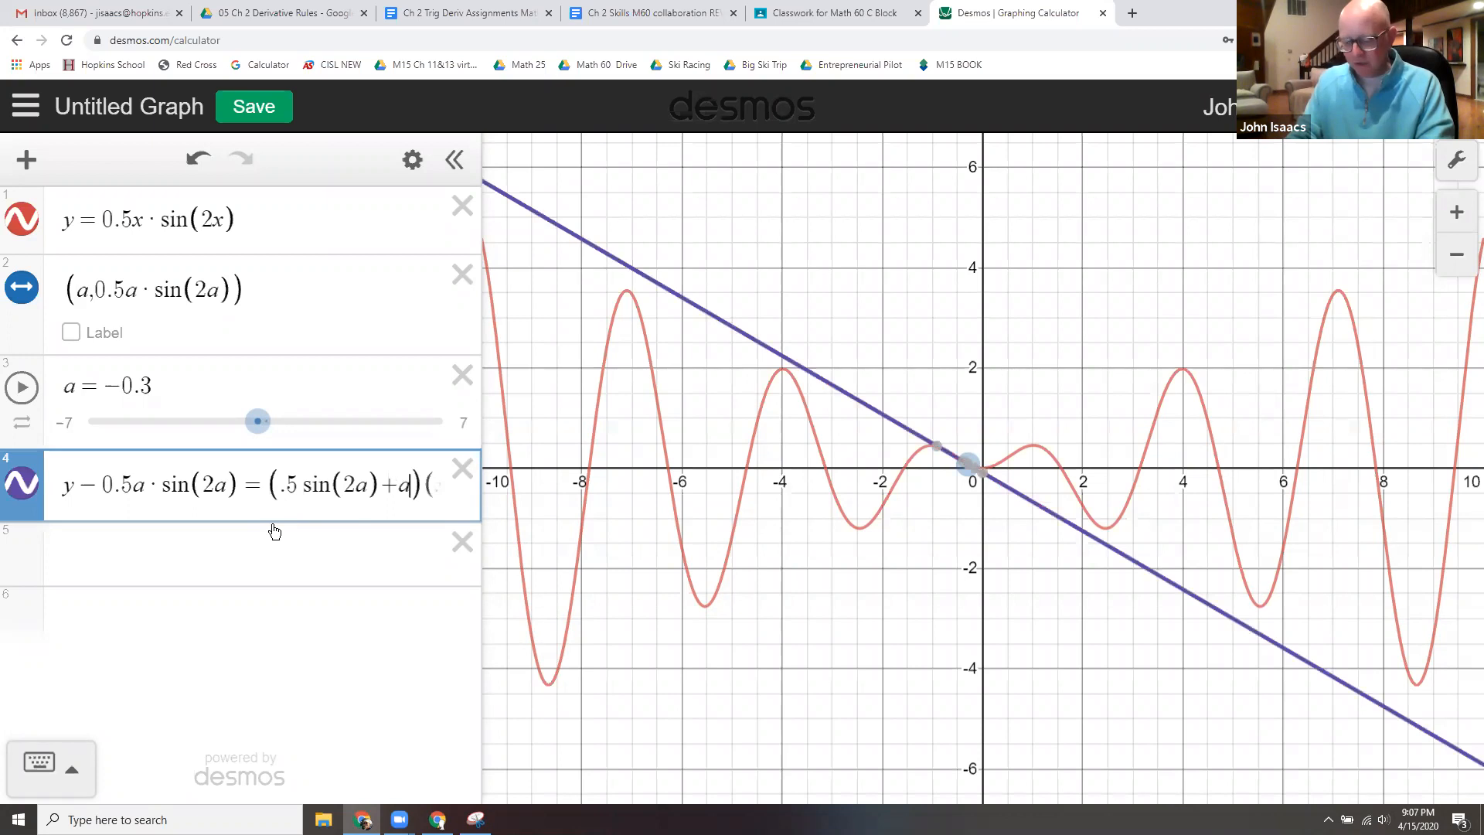
type("sin")
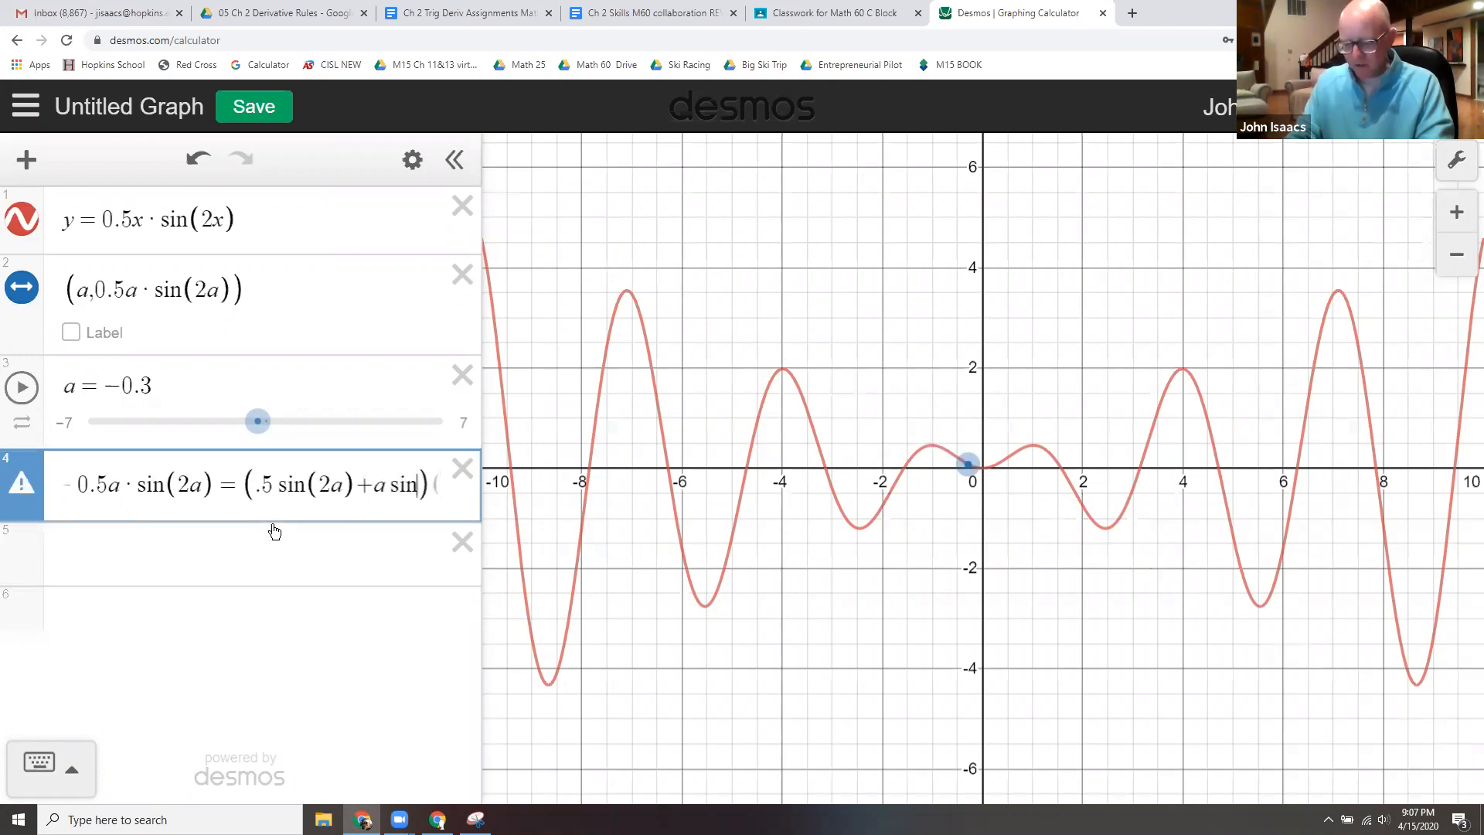
type("(2a")
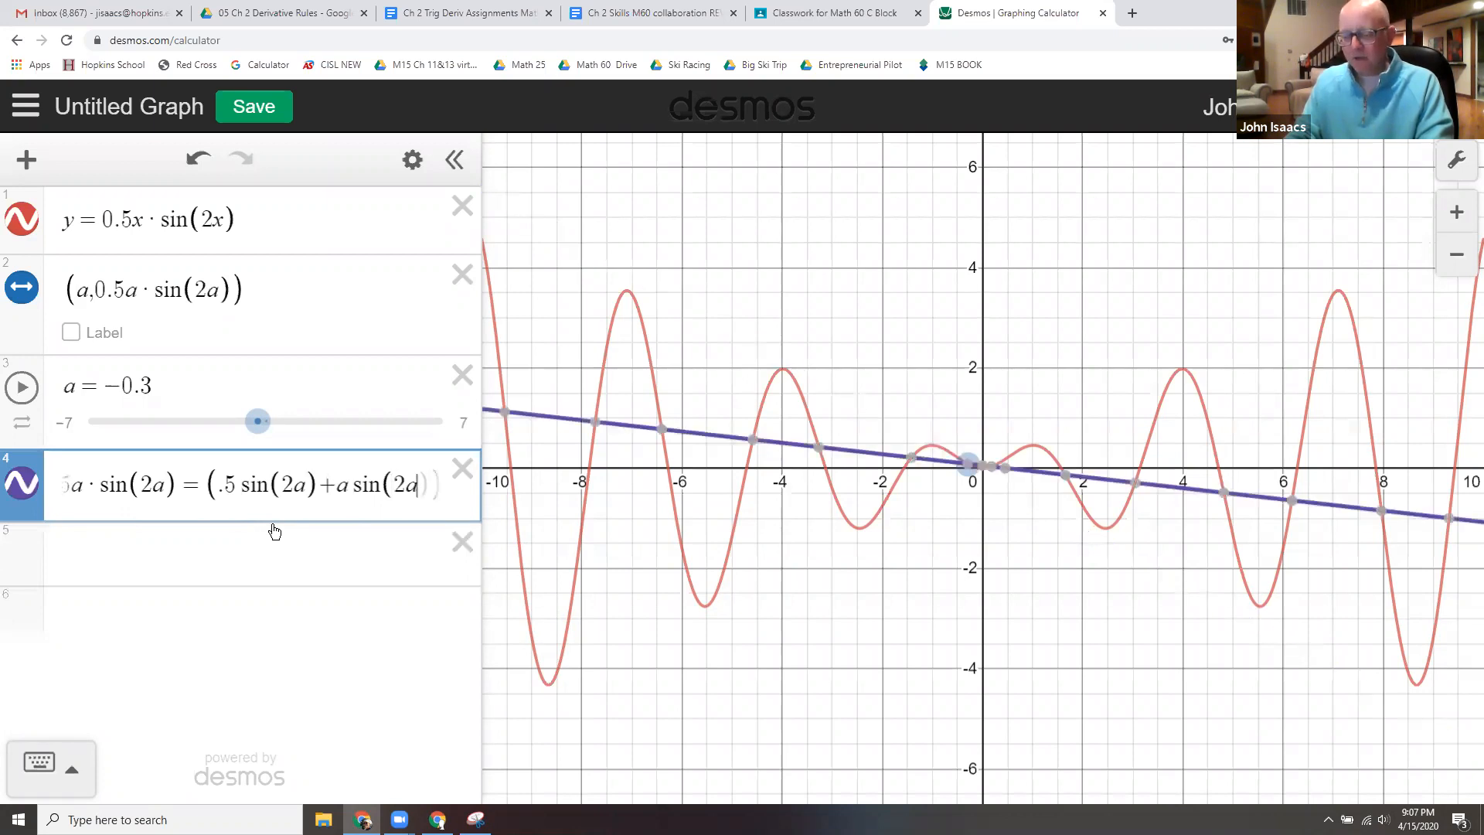
type("))(")
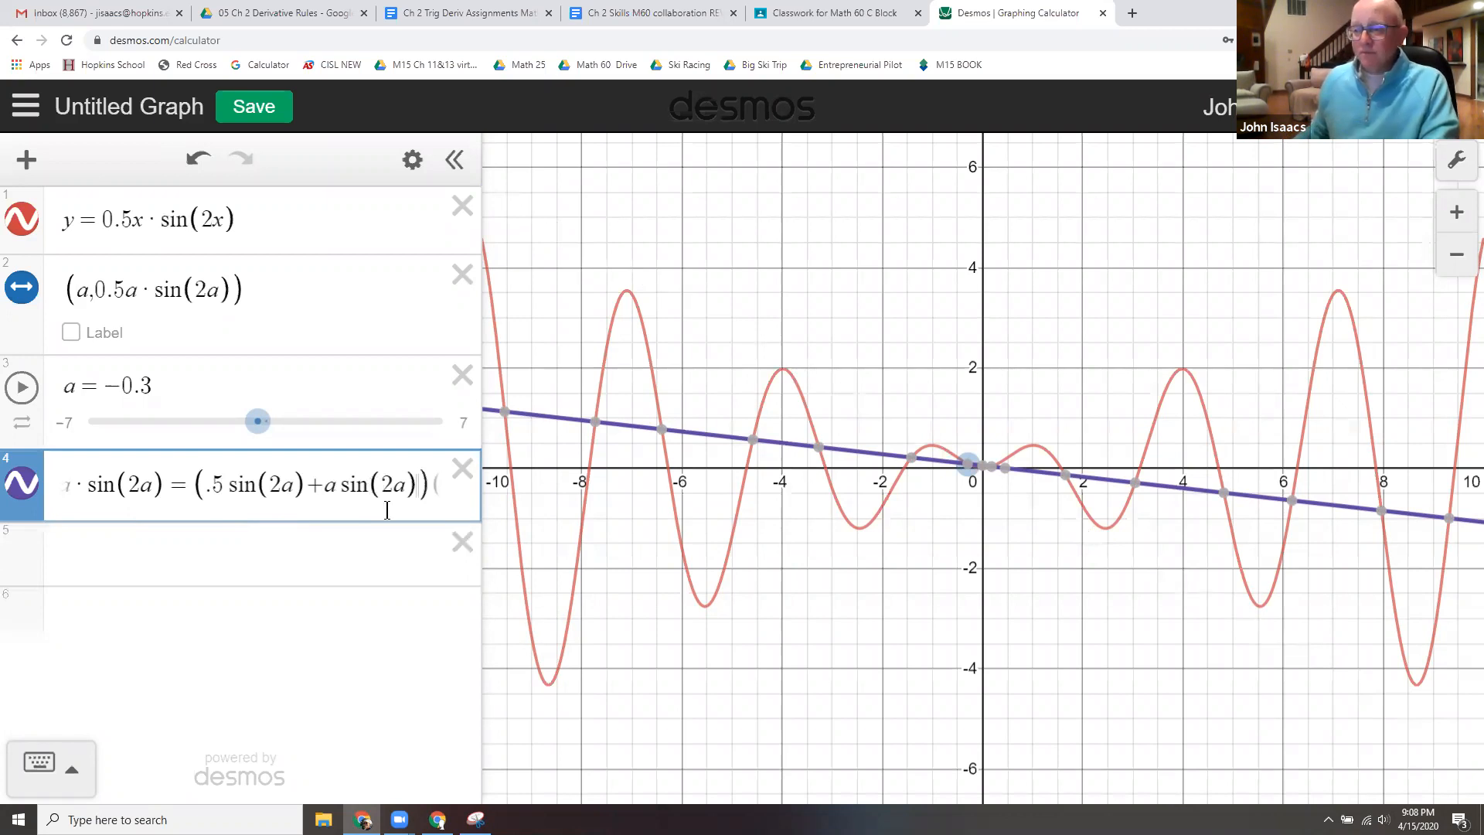
Leave the line equation and slide a to -0.4 to compare the line with the curve.
left_click(344, 561)
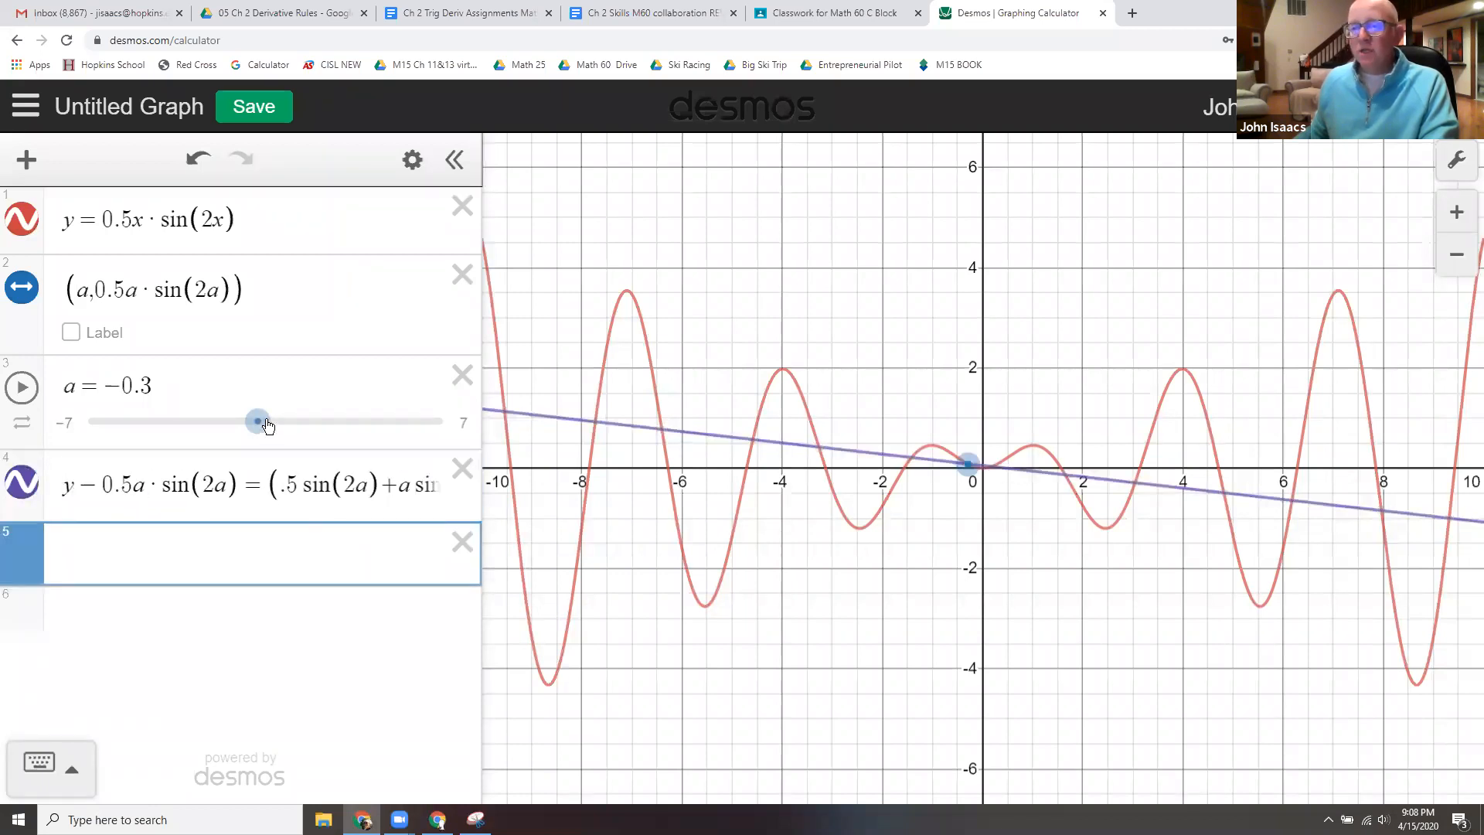
left_click_drag(273, 417, 249, 442)
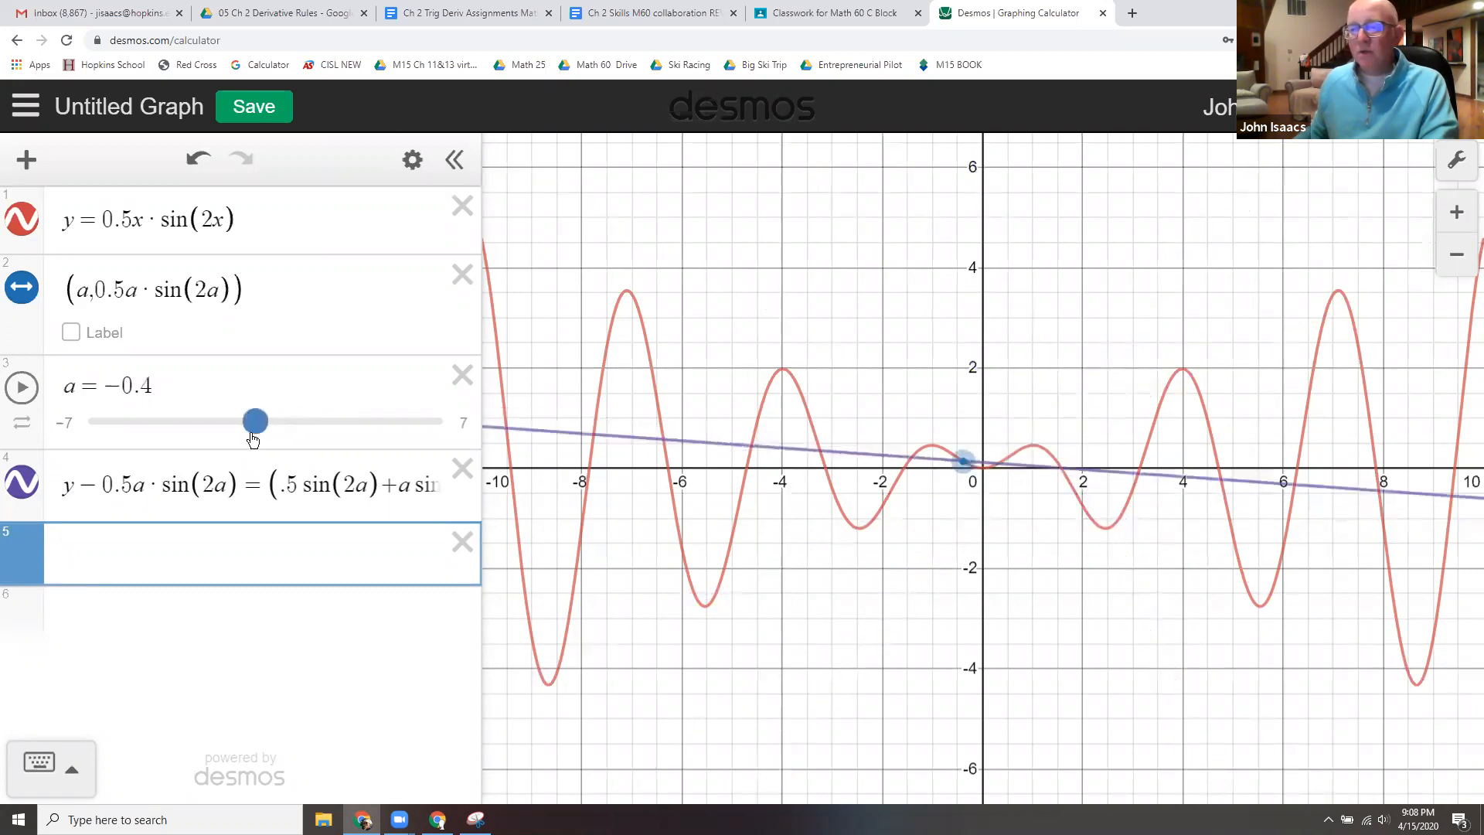
Examine the line equation term by term, from the start of the slope factor through (x - a).
left_click(113, 485)
left_click(282, 485)
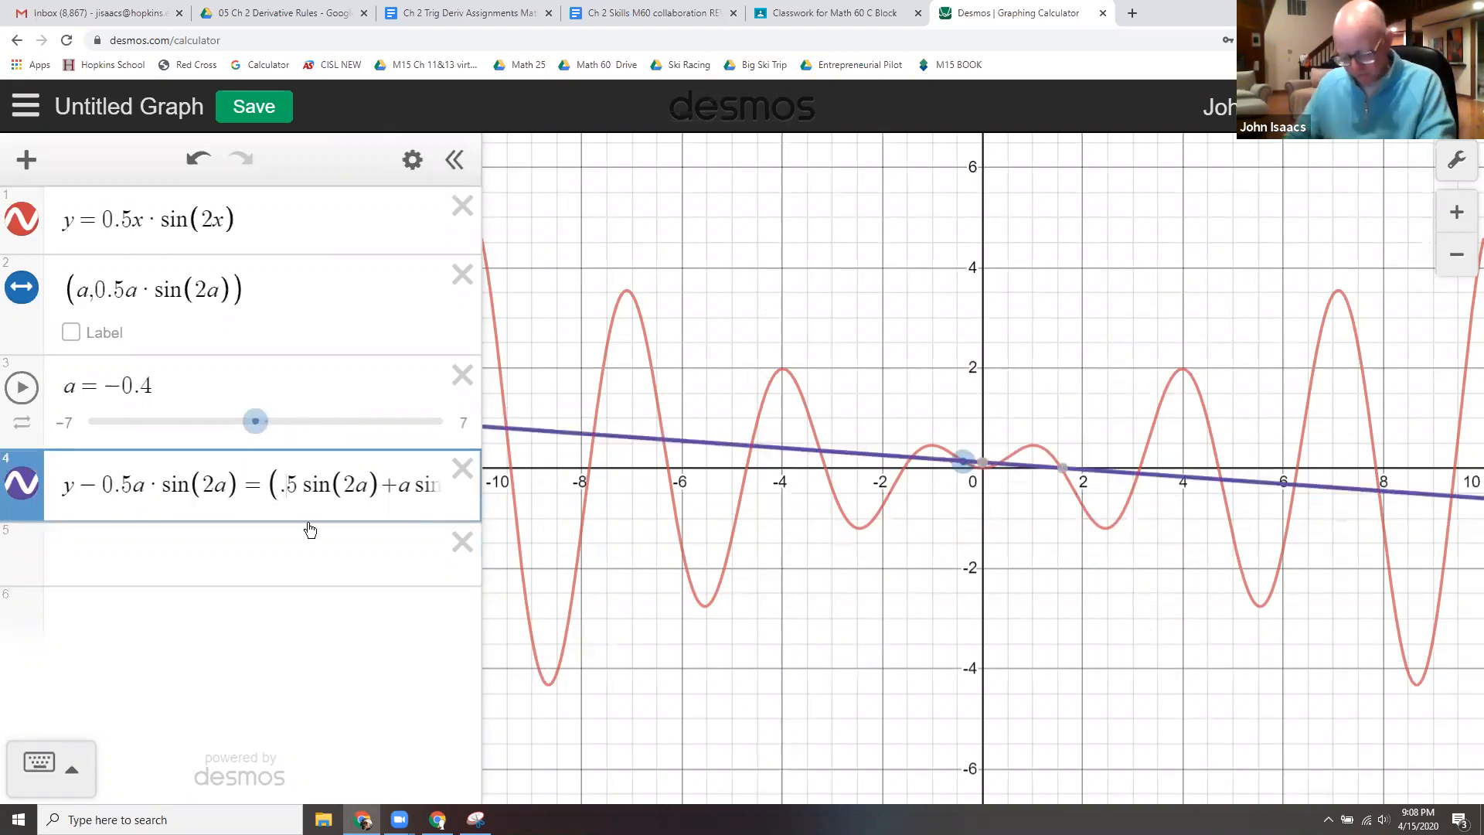
key("Right")
key("Right")
key("Right")
key("Right")
key("Right")
key("Right")
key("Right")
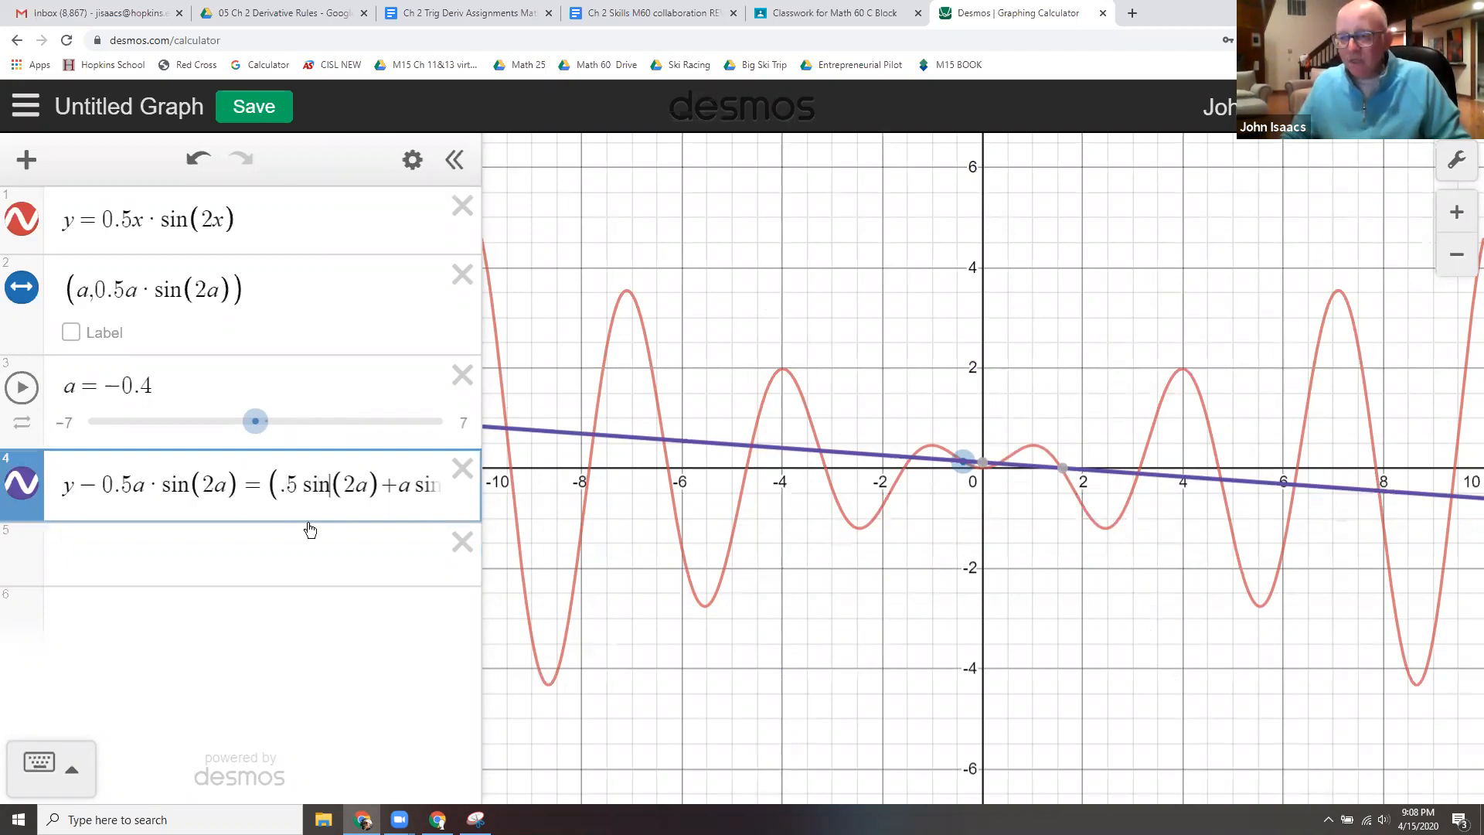
key("Right")
key("Right")
key("Right")
key("Right")
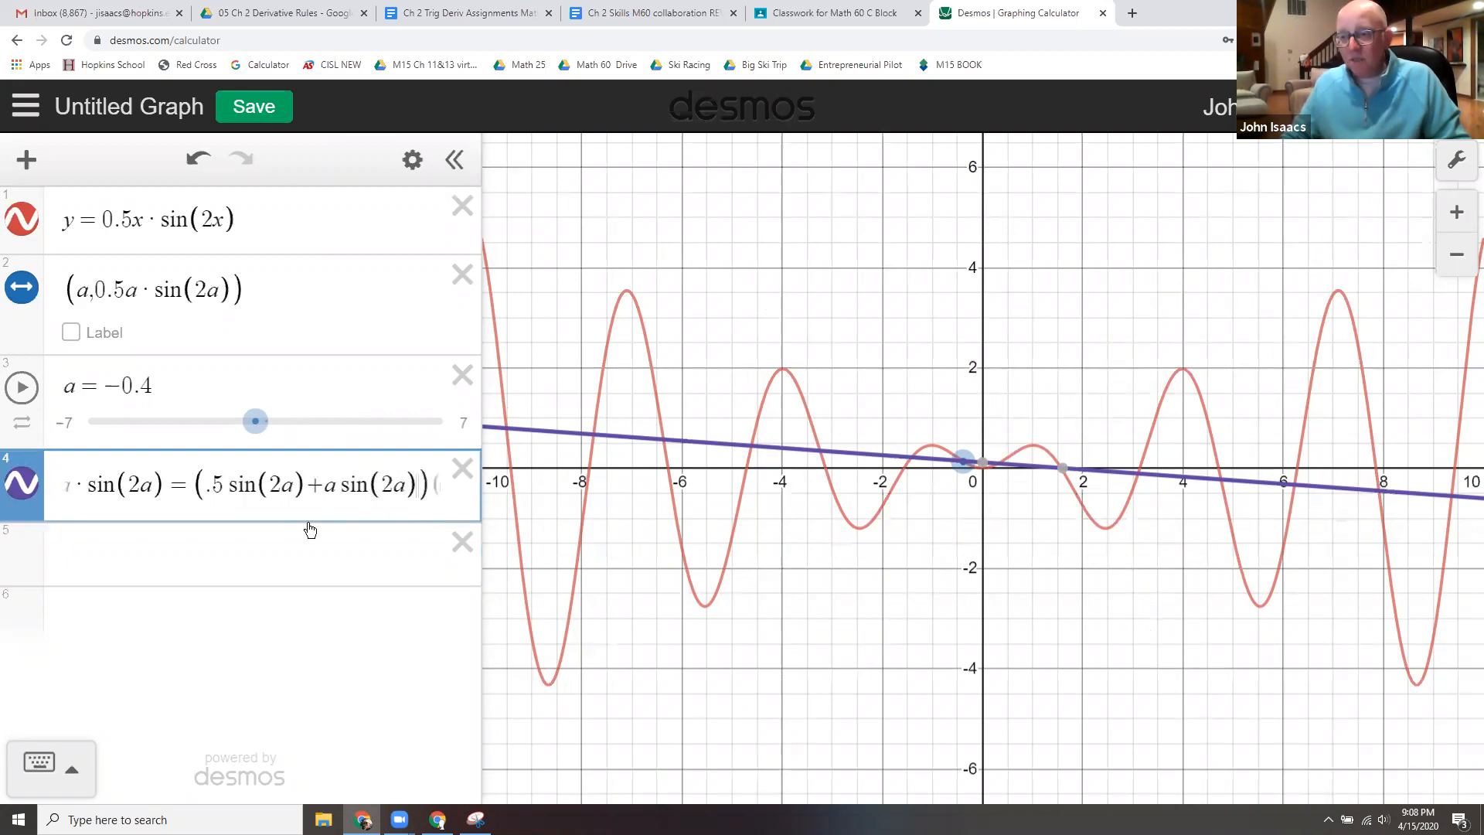
key("Right")
key("Right")
key("Right")
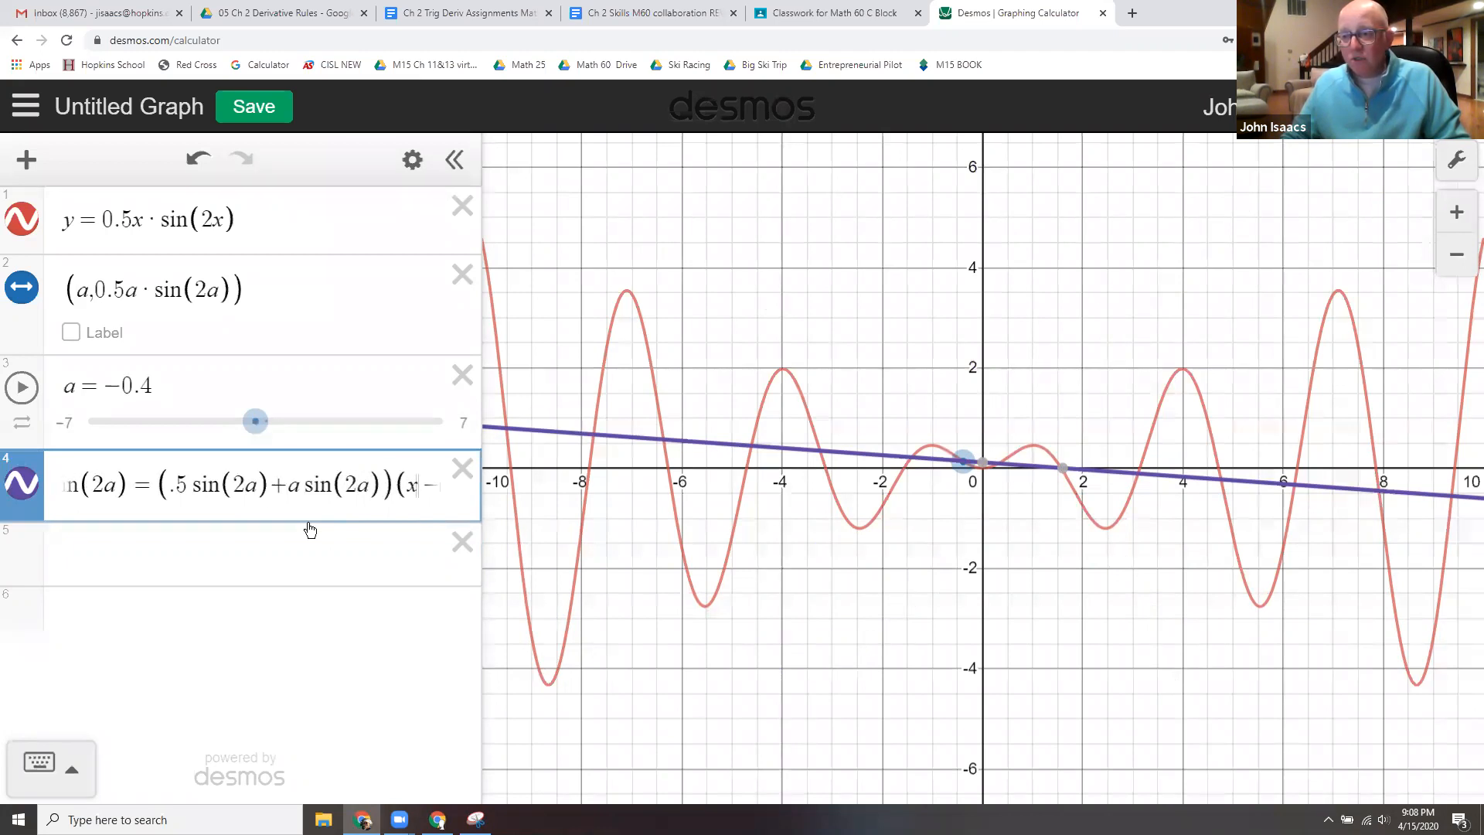
key("Right")
key("Right")
key("Right")
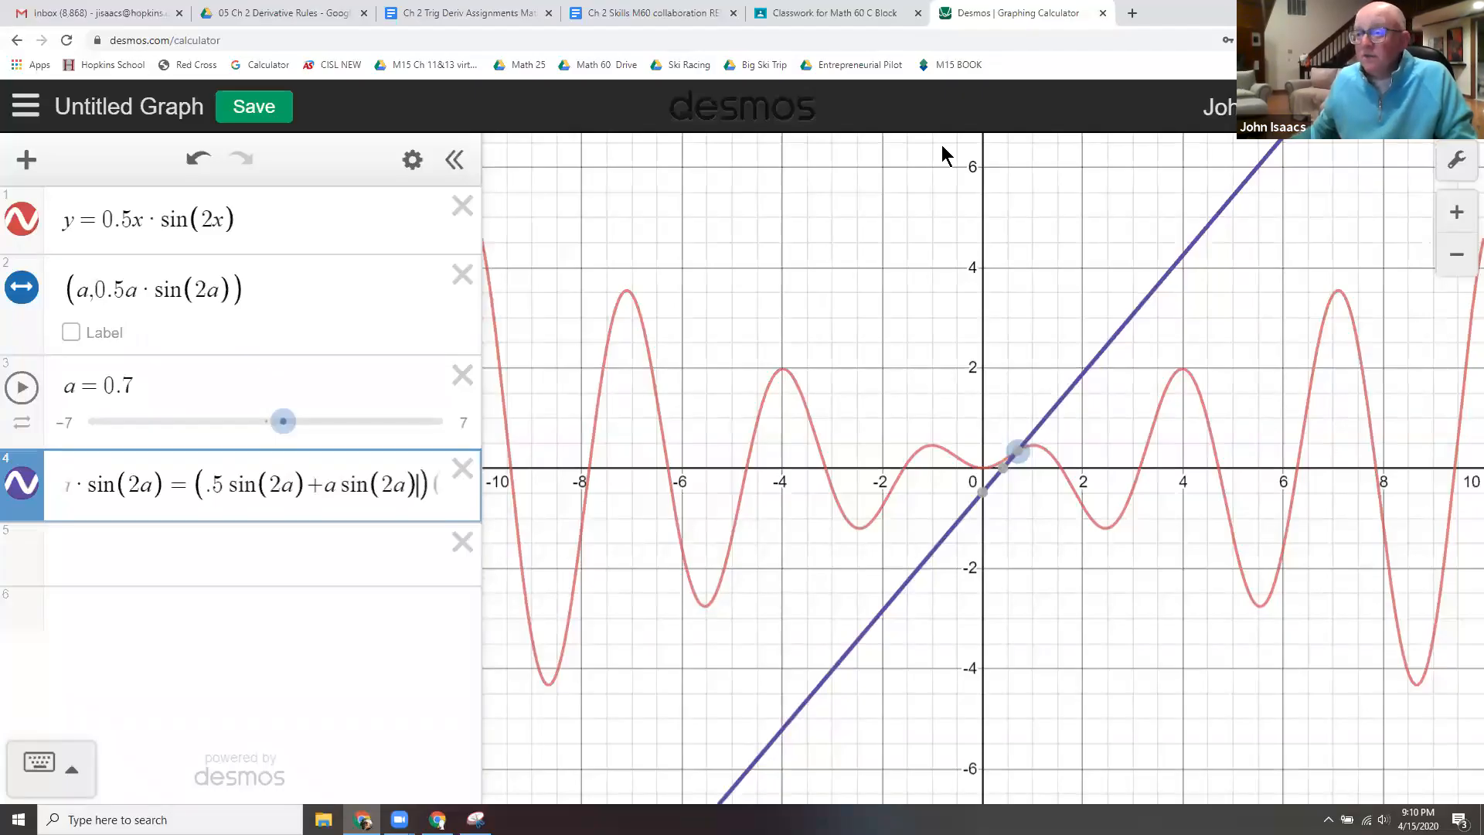
Run the animation of a to watch the line against the curve, and stop it at 1.1.
left_click(22, 387)
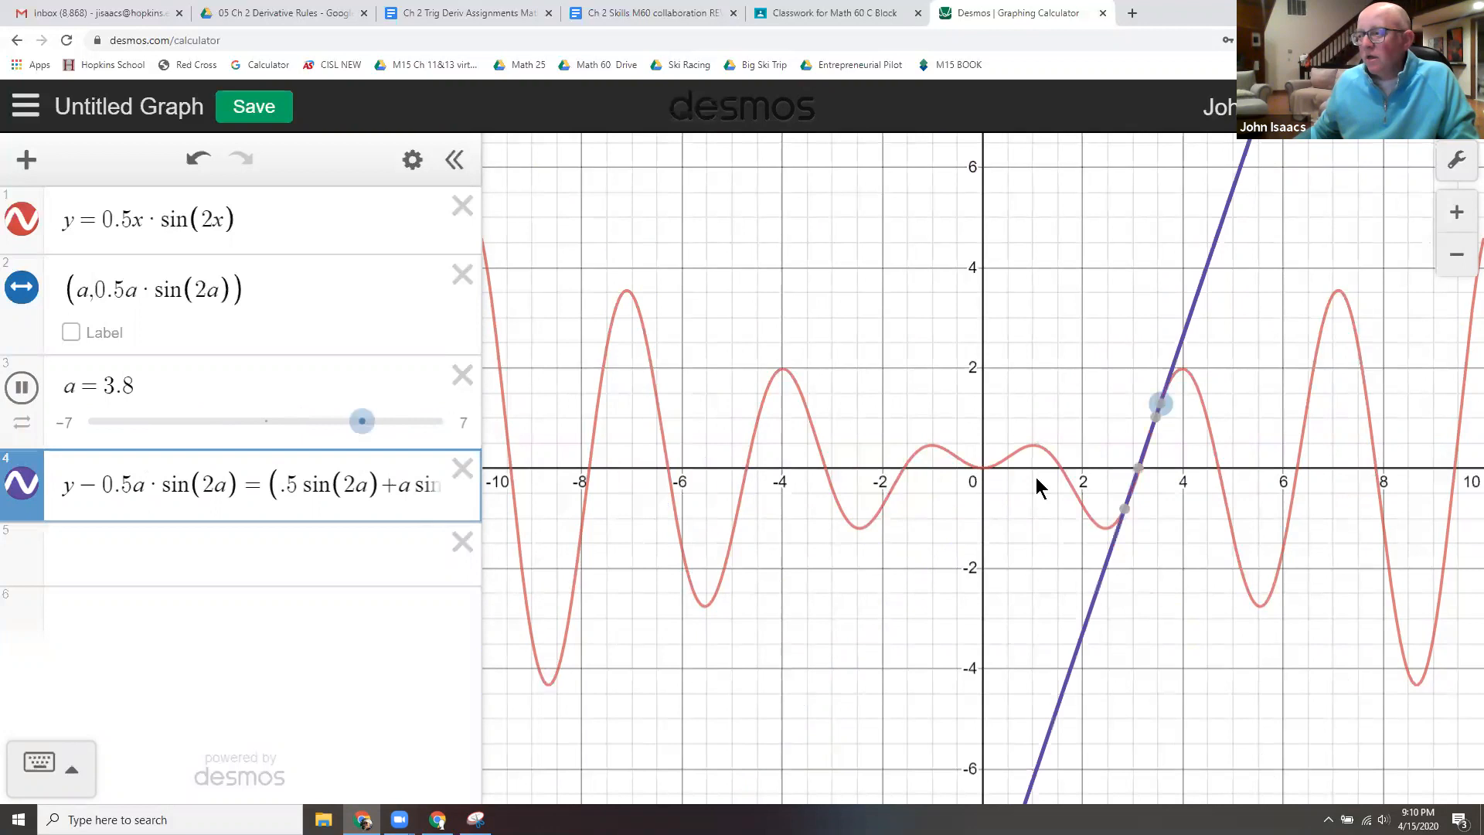
left_click(22, 386)
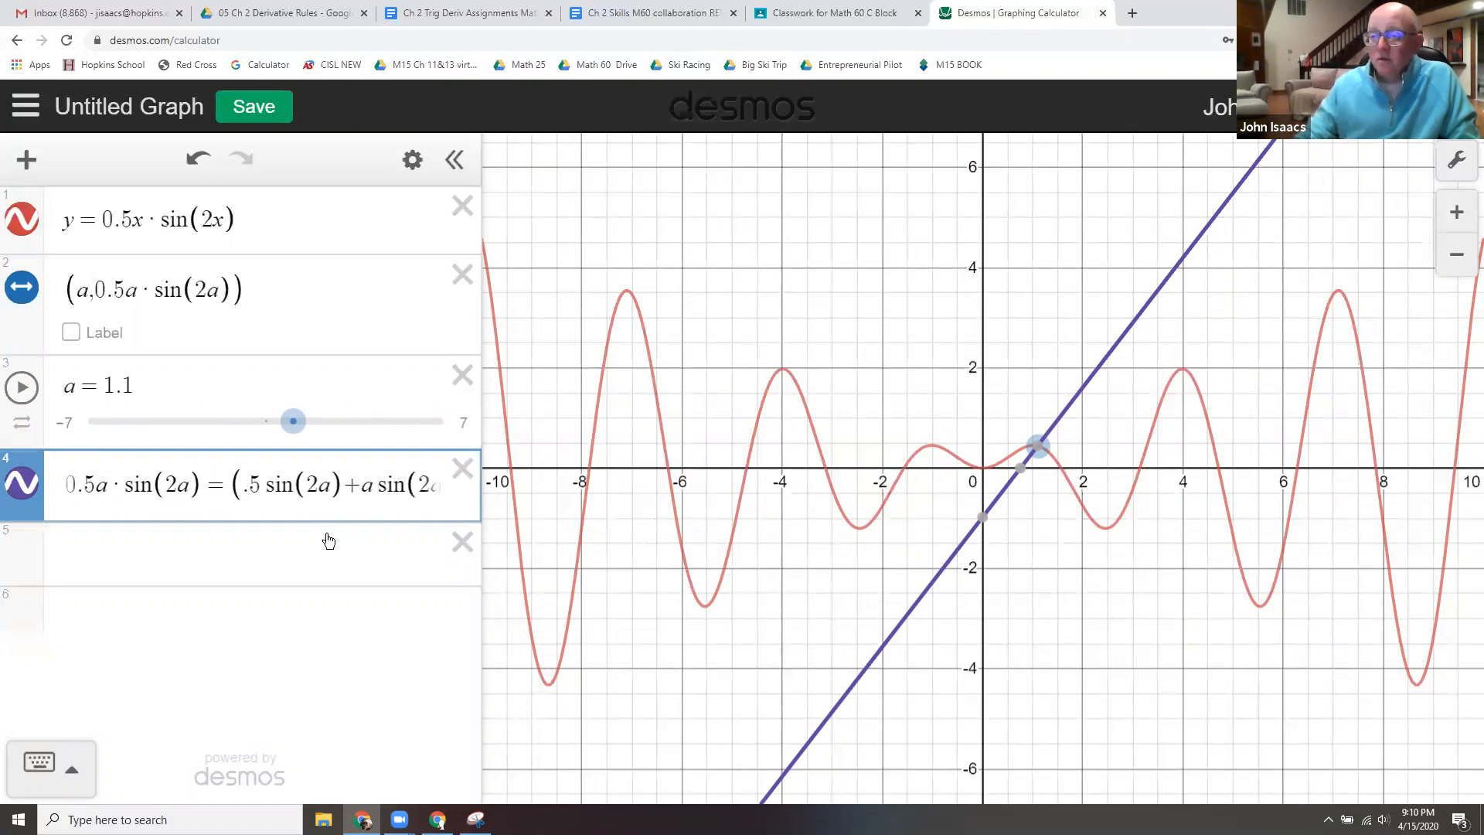
Change the second slope term to a cos(2a) in the line equation and restart the animation of a.
key("BackSpace")
key("BackSpace")
key("BackSpace")
type("cos")
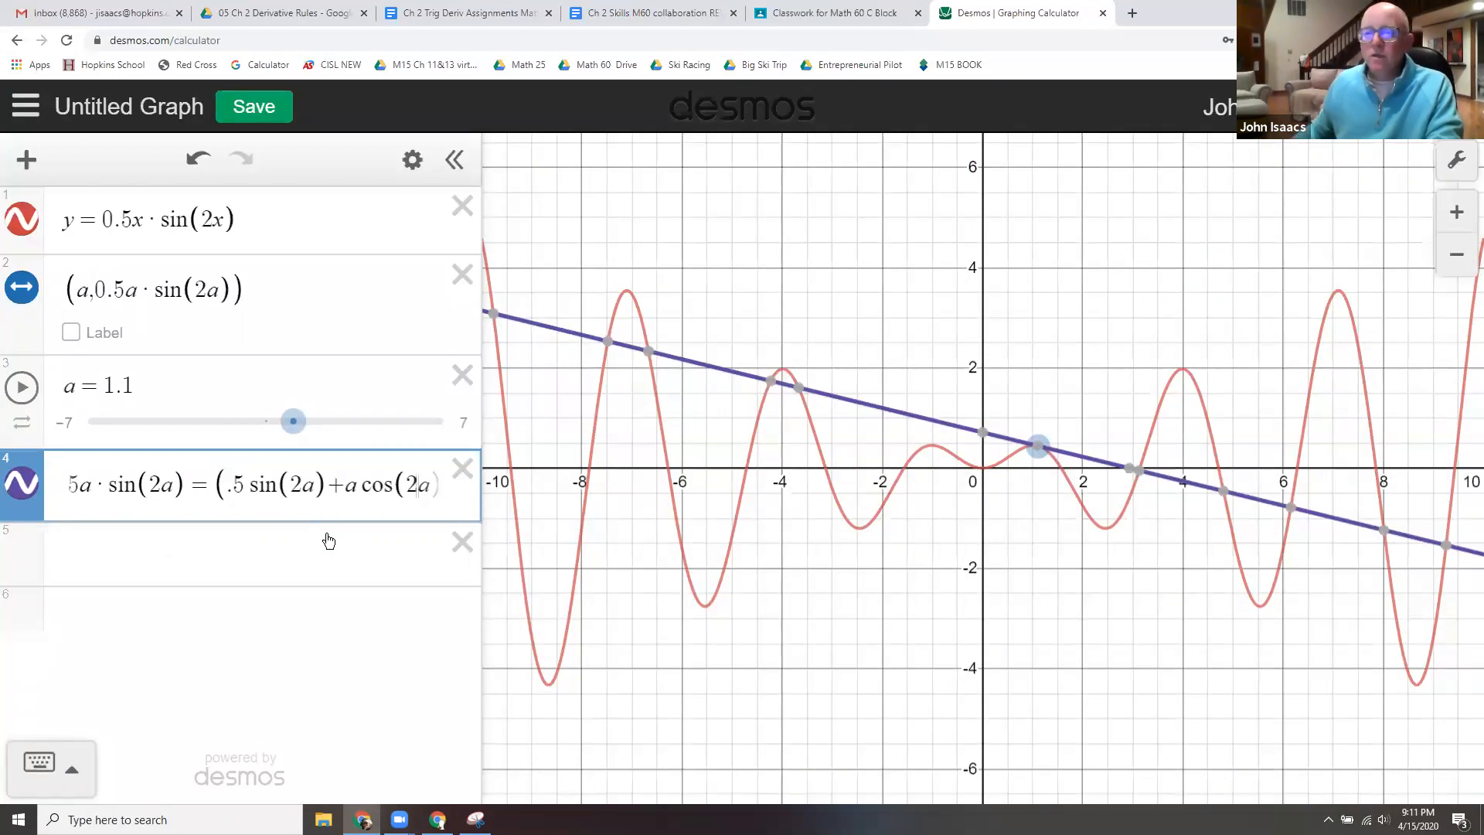
left_click(21, 388)
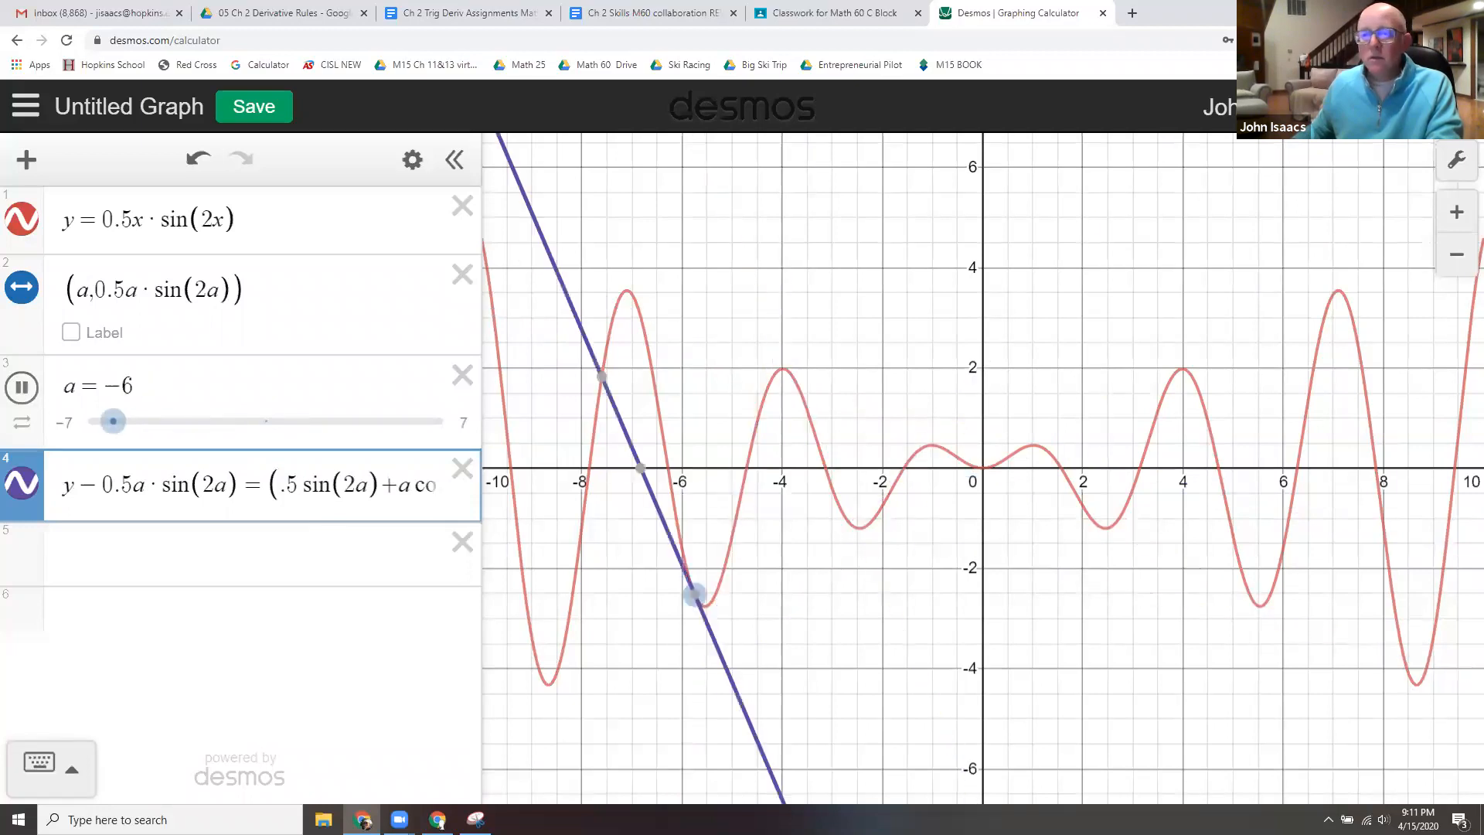
Slow the animation of a to 0.2x speed and close its animation settings.
left_click(22, 425)
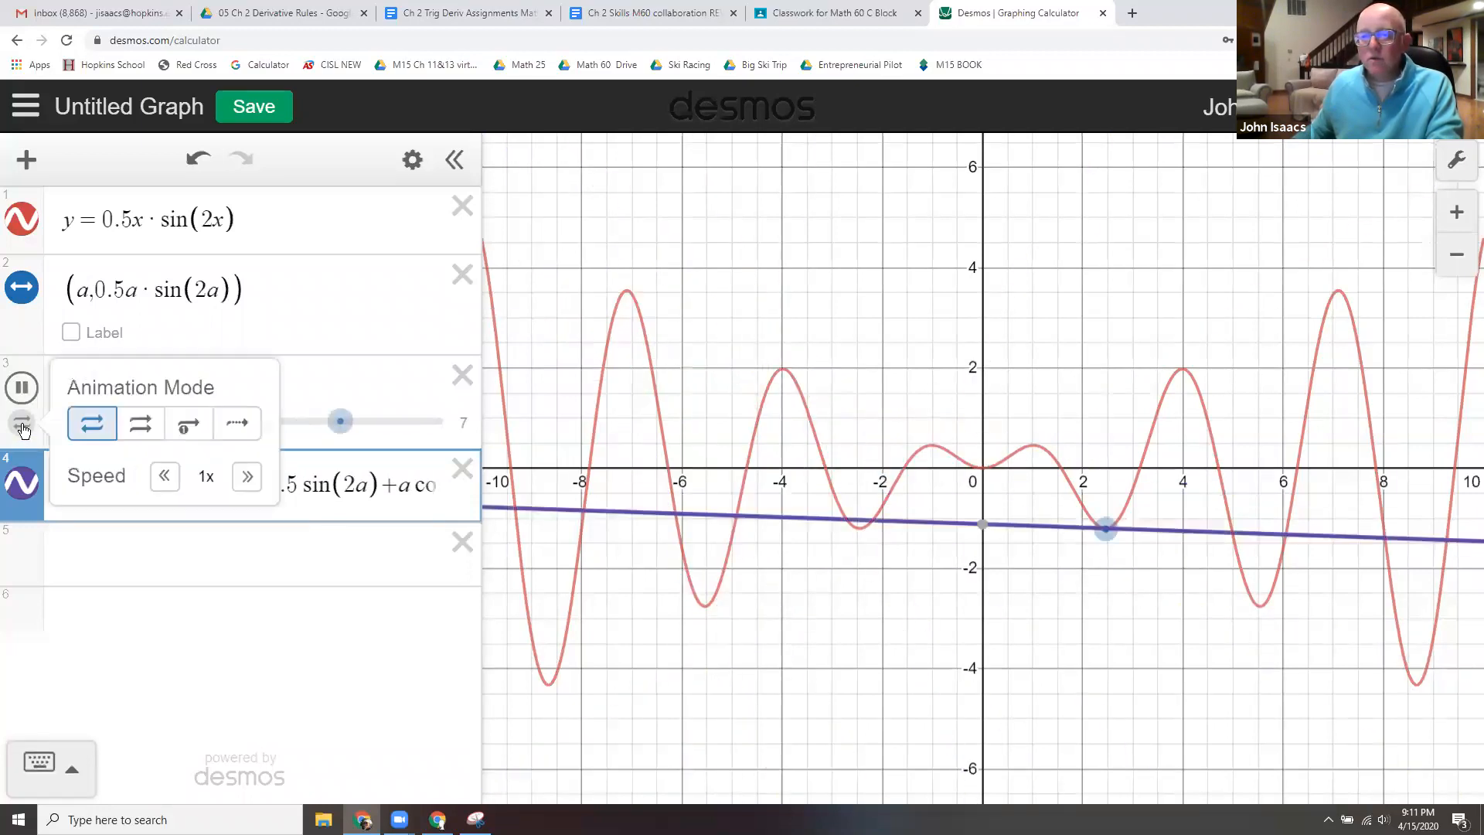
left_click(173, 484)
left_click(171, 484)
left_click(170, 485)
left_click(167, 485)
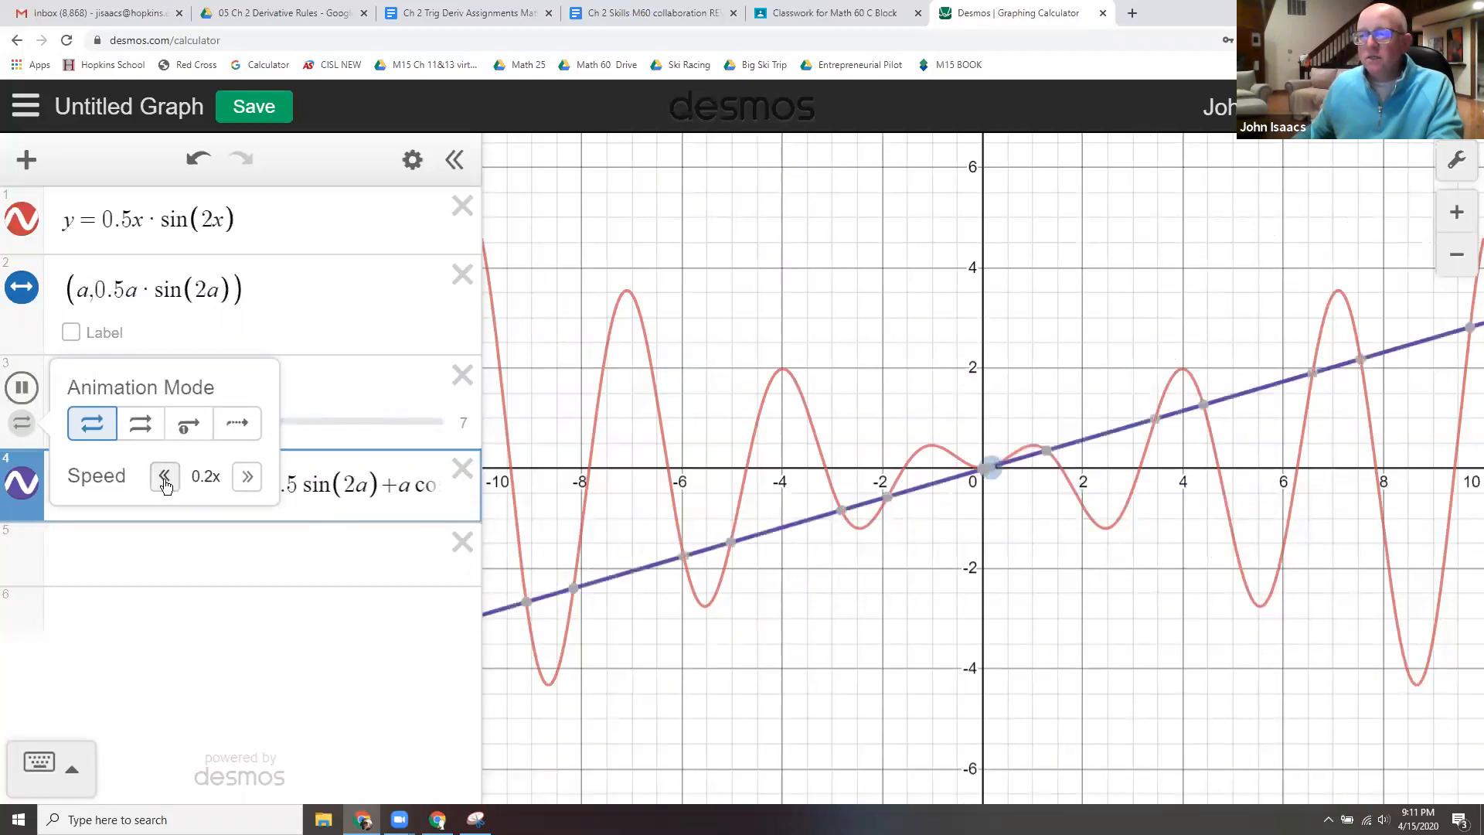
left_click(212, 543)
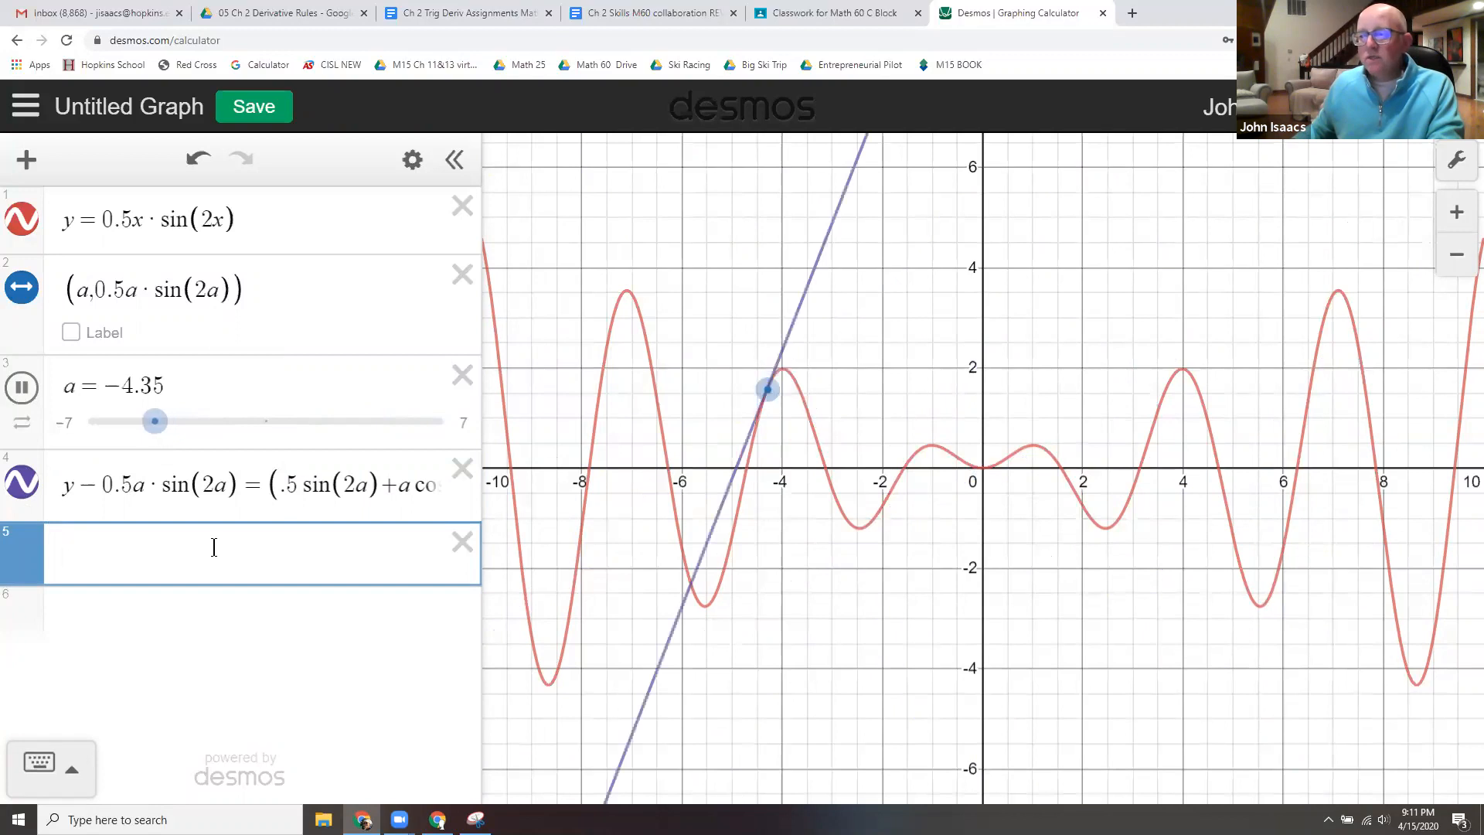
Try sin in place of cos in the second slope term of the line equation.
left_click(418, 507)
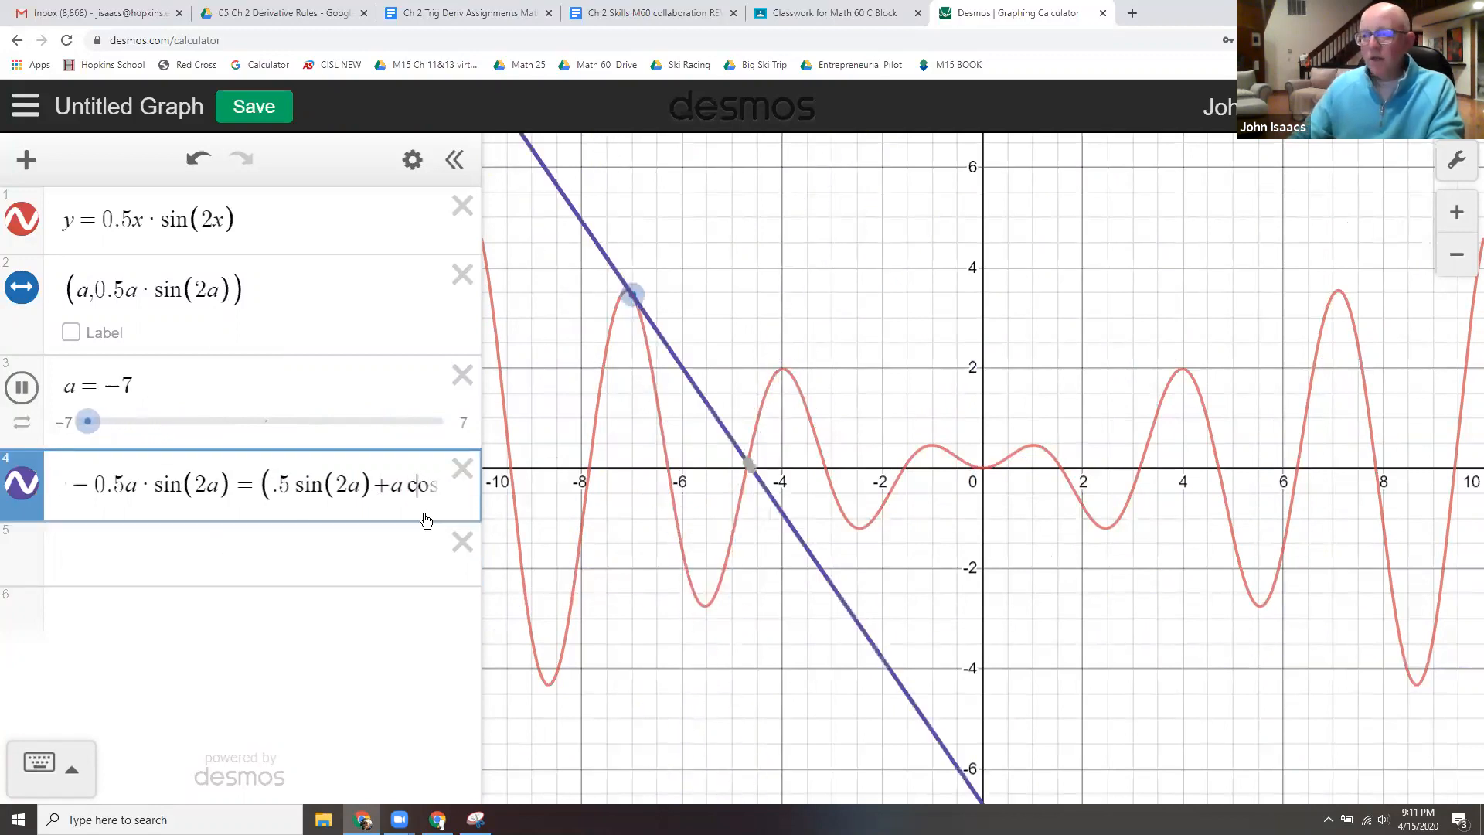
key("BackSpace")
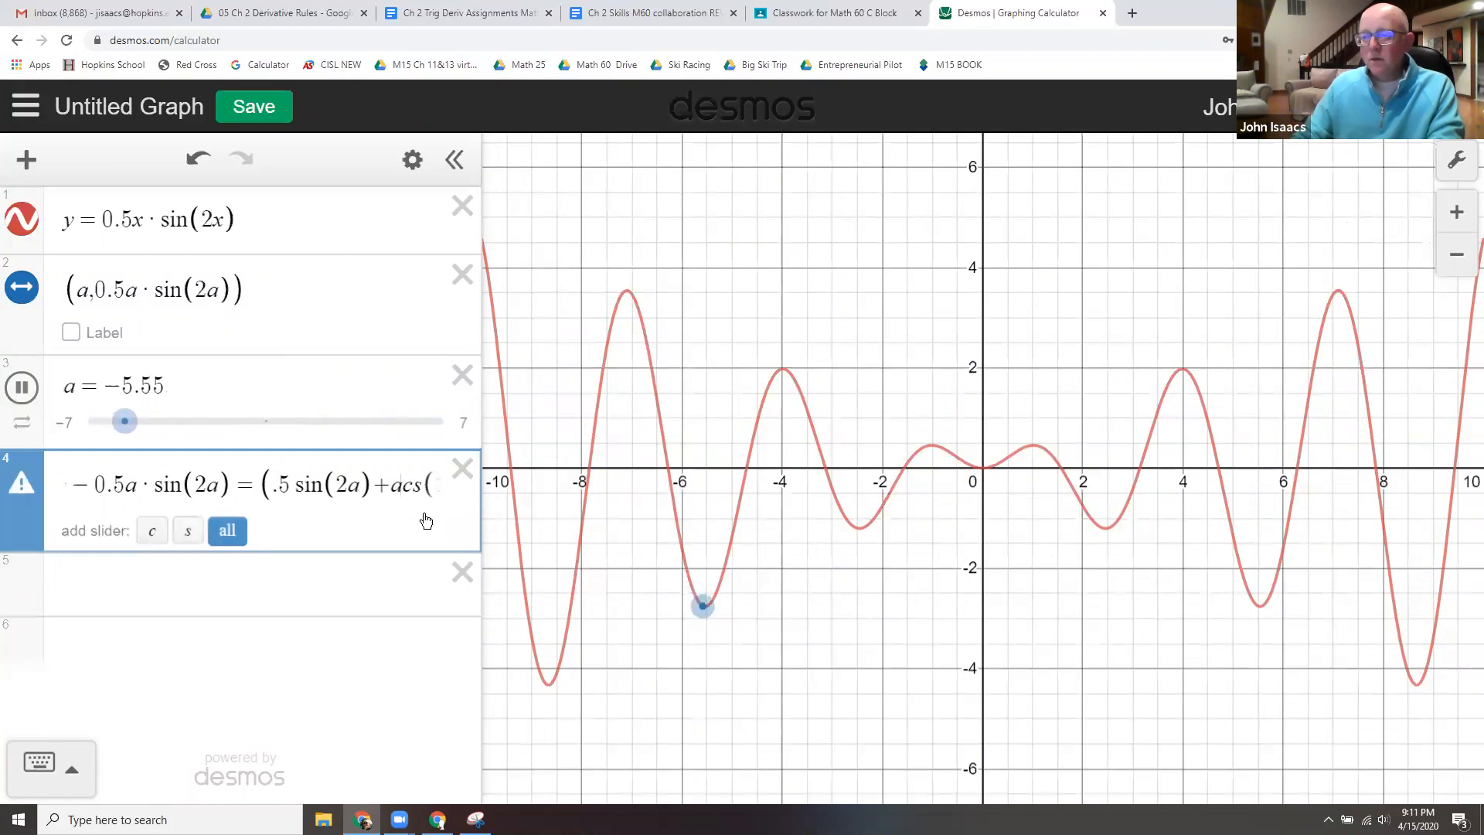
type("\\")
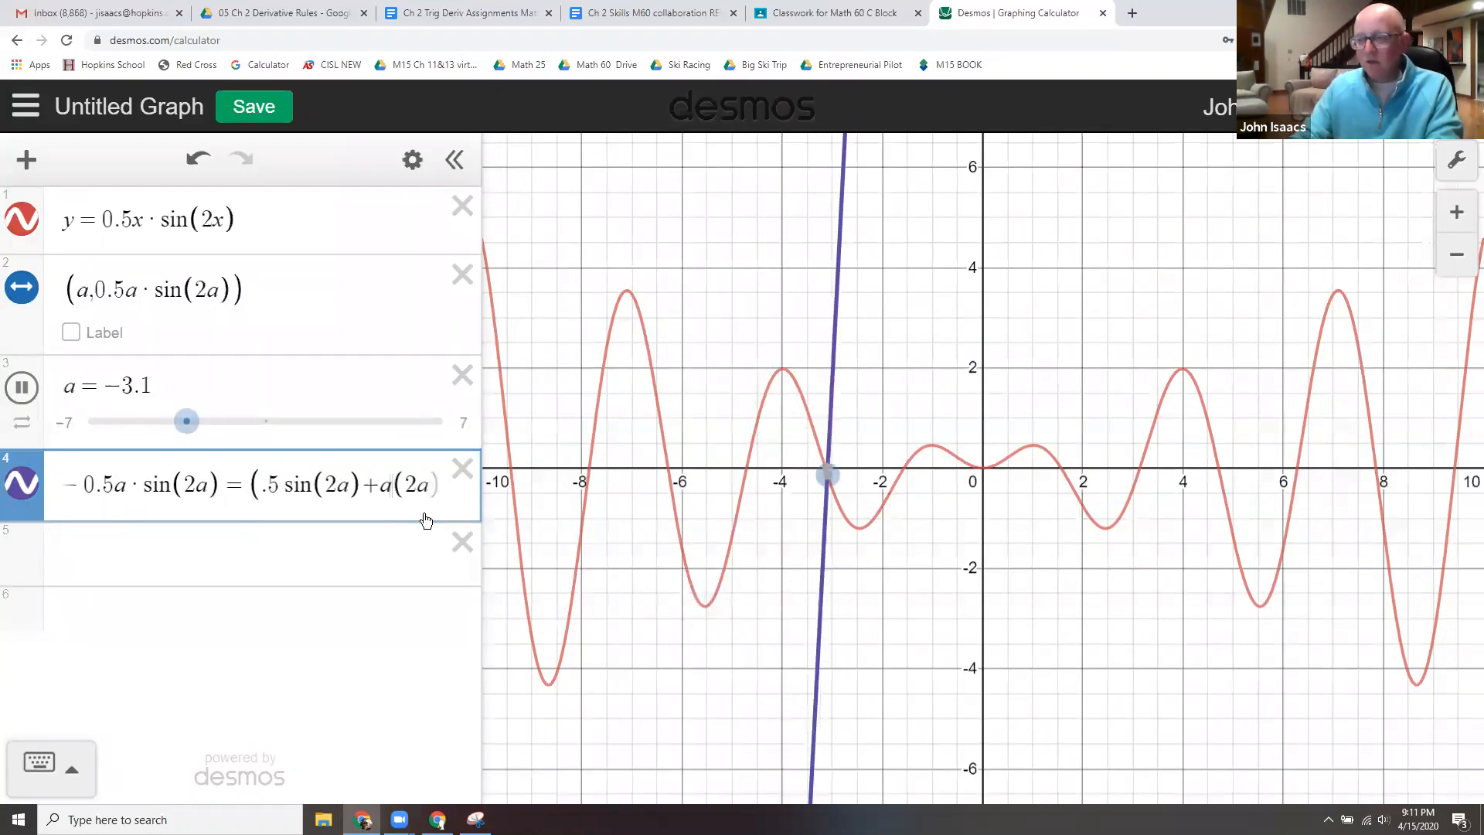
type("sin")
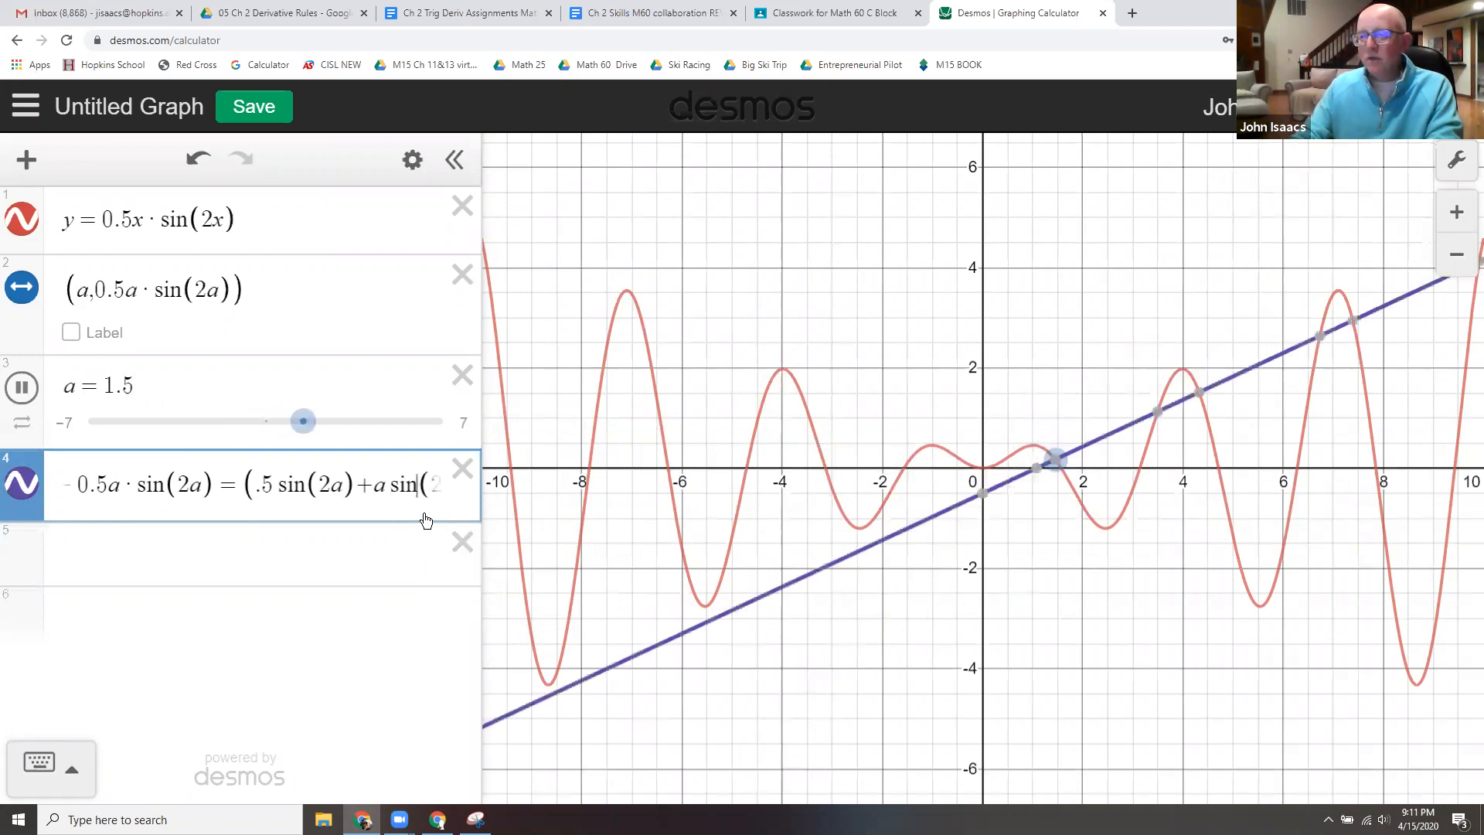
Restore the second slope term of the line equation to a cos(2a).
key("BackSpace")
key("BackSpace")
key("BackSpace")
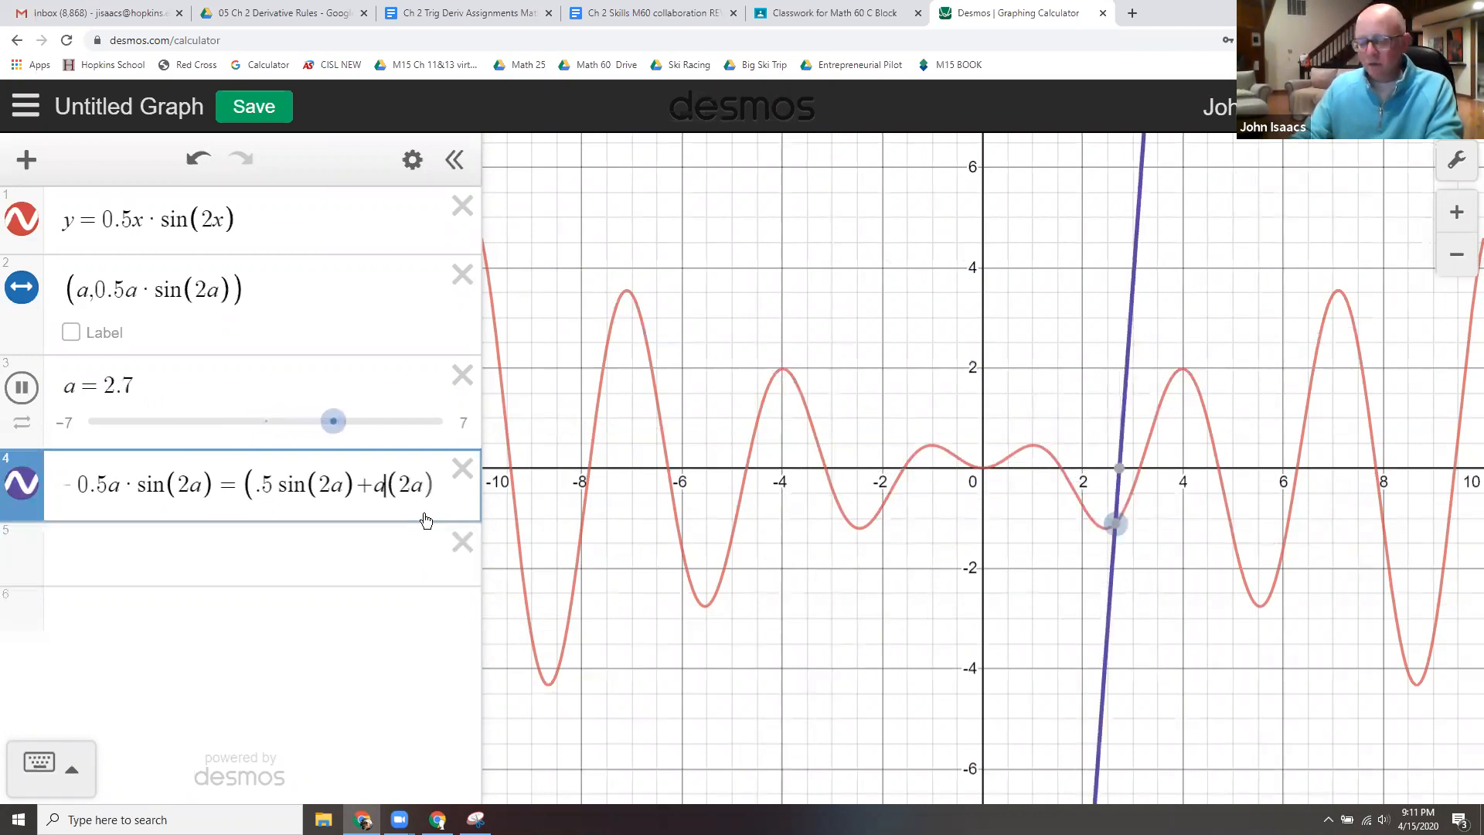
type("cos")
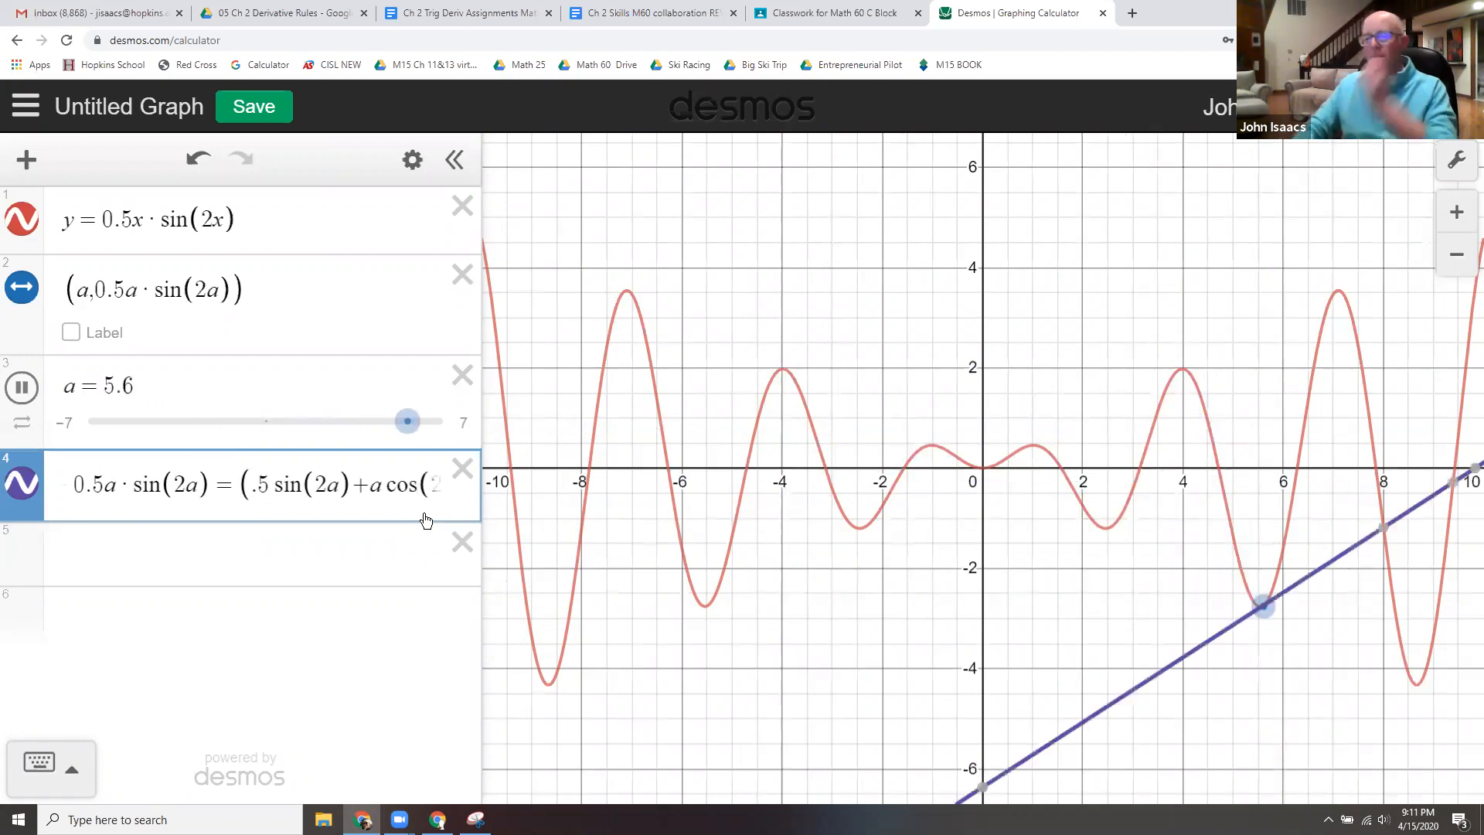
Examine the line equation backwards from the cosine term to the beginning while a animates.
key("Left")
key("Left")
key("Left")
key("Left")
key("Left")
key("Left")
key("Left")
key("Left")
key("Left")
key("Left")
key("Left")
key("Left")
key("Left")
key("Left")
key("Left")
key("Left")
key("Left")
key("Left")
key("Left")
key("Left")
key("Left")
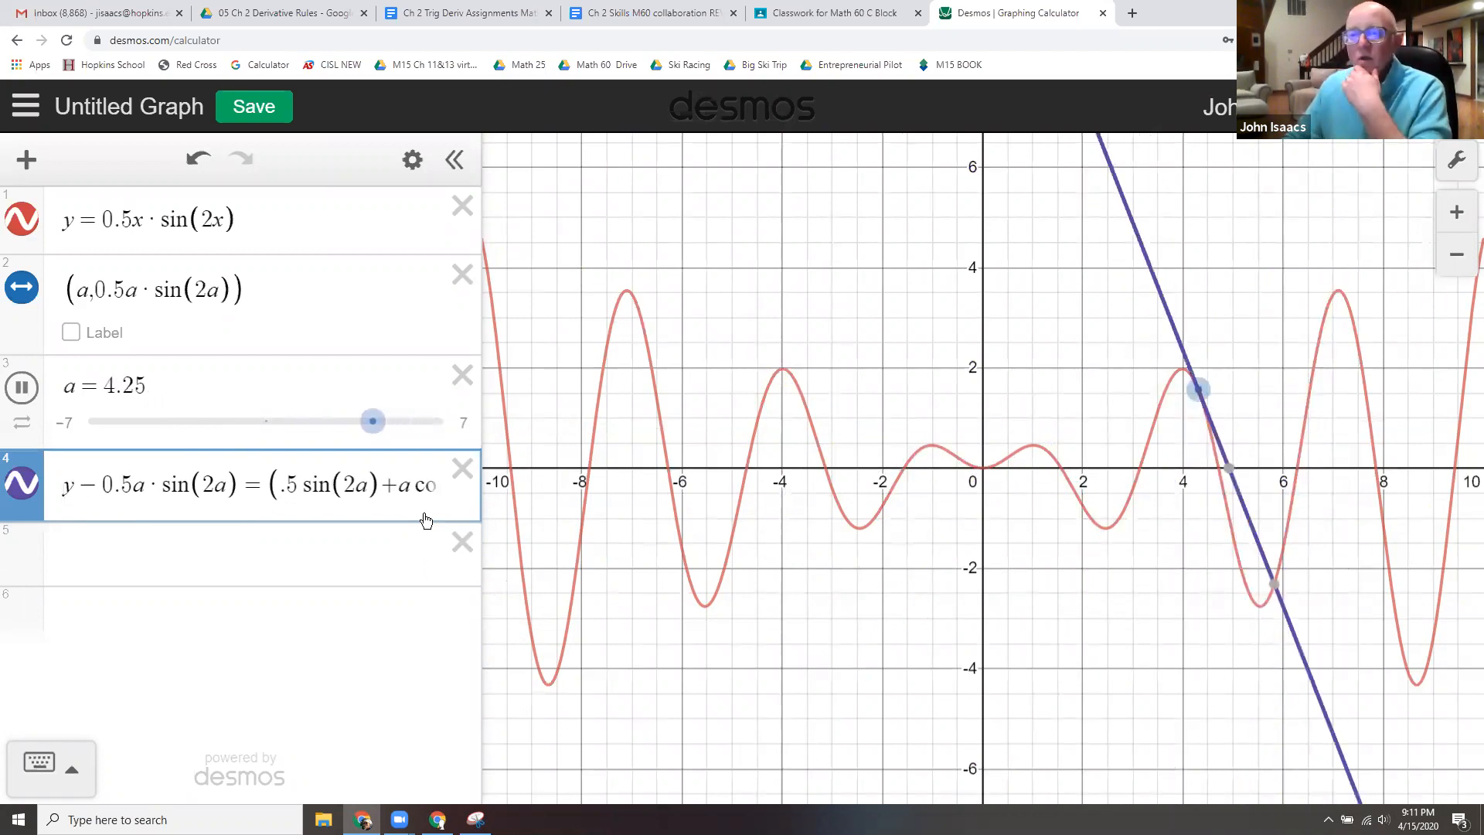
Examine the line equation forwards from its y - 0.5a·sin(2a) side through the slope factor to (x - a).
key("Right")
key("Right")
key("Right")
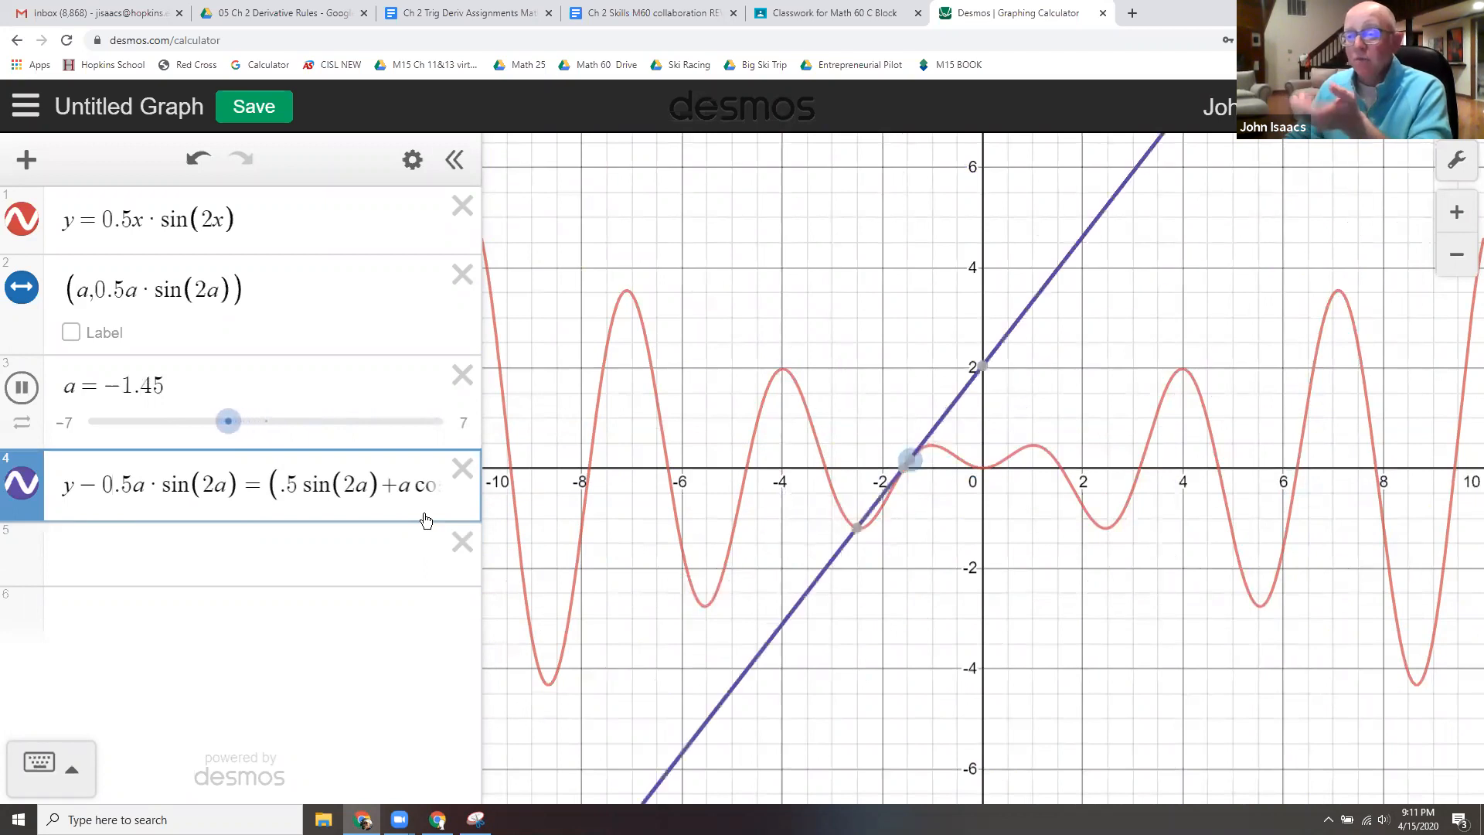
key("Right")
key("Right")
key("Right")
key("Right")
key("Right")
key("Right")
key("Right")
key("Right")
key("Right")
key("Right")
key("Right")
key("Right")
key("Right")
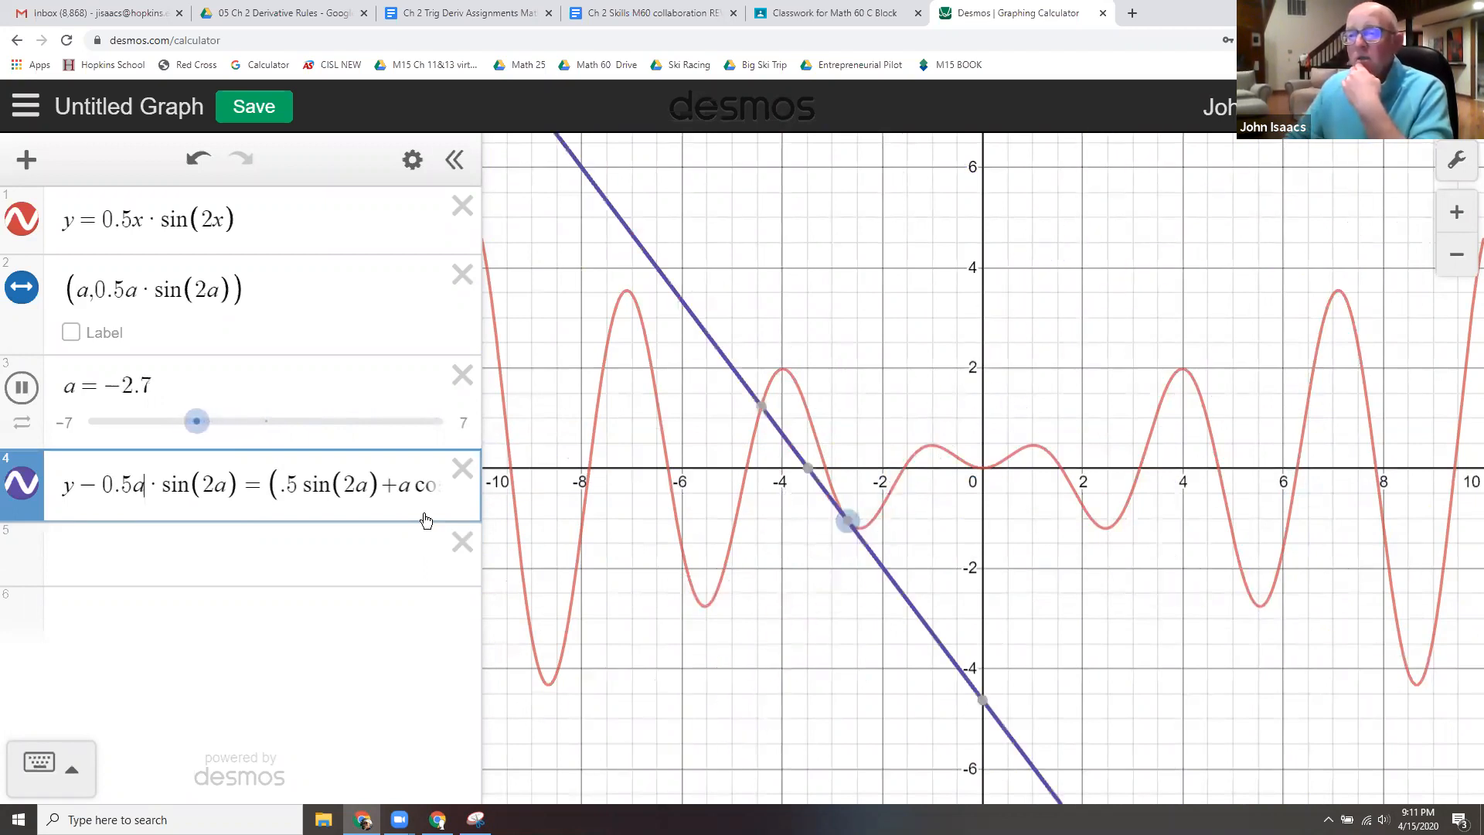
key("Left")
key("Right")
key("Right")
key("Right")
key("Right")
key("Right")
key("Right")
key("Right")
key("Right")
key("Right")
key("Right")
key("Right")
key("Right")
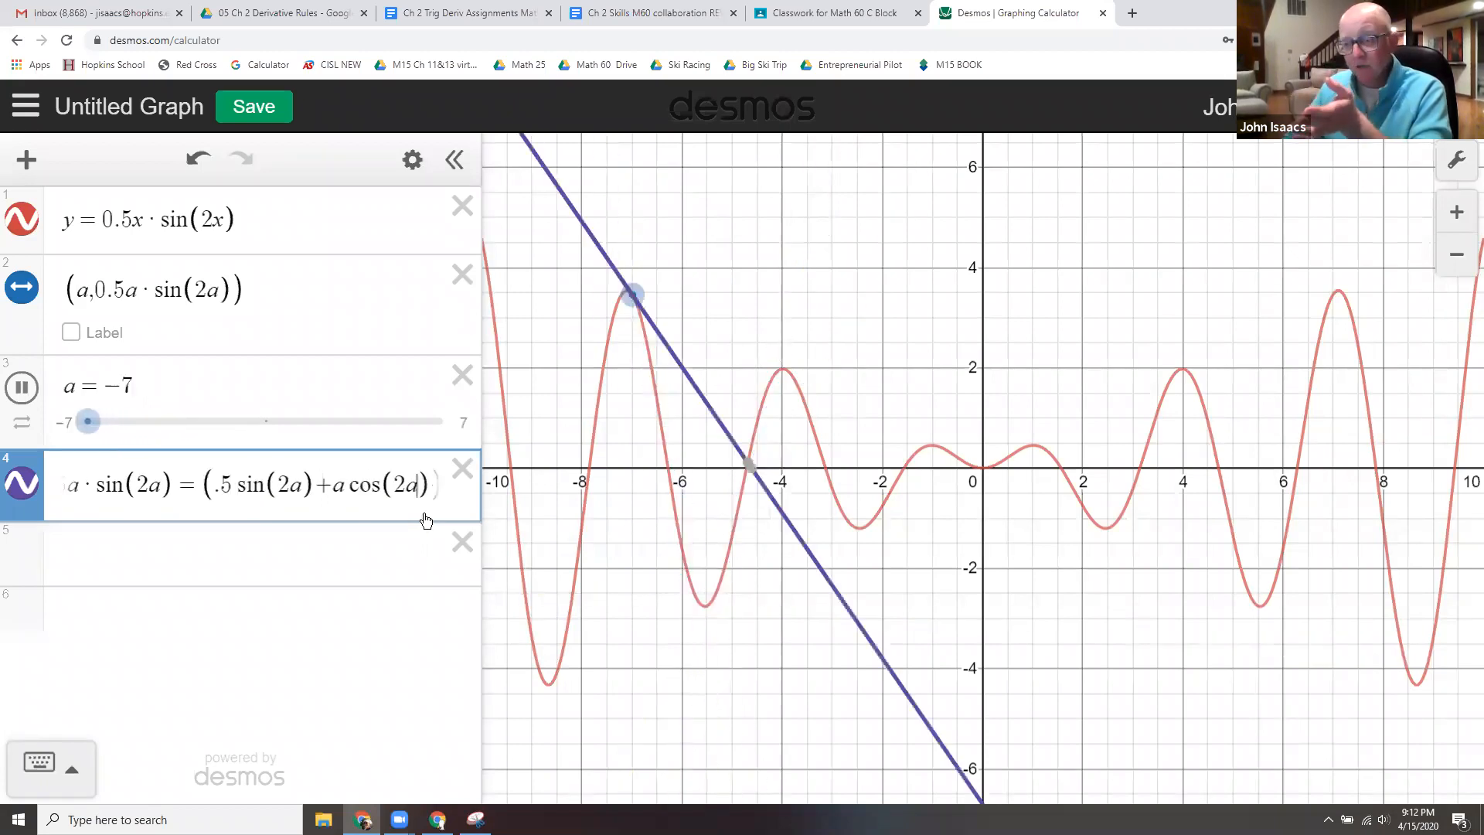
key("Right")
type("(x-a)")
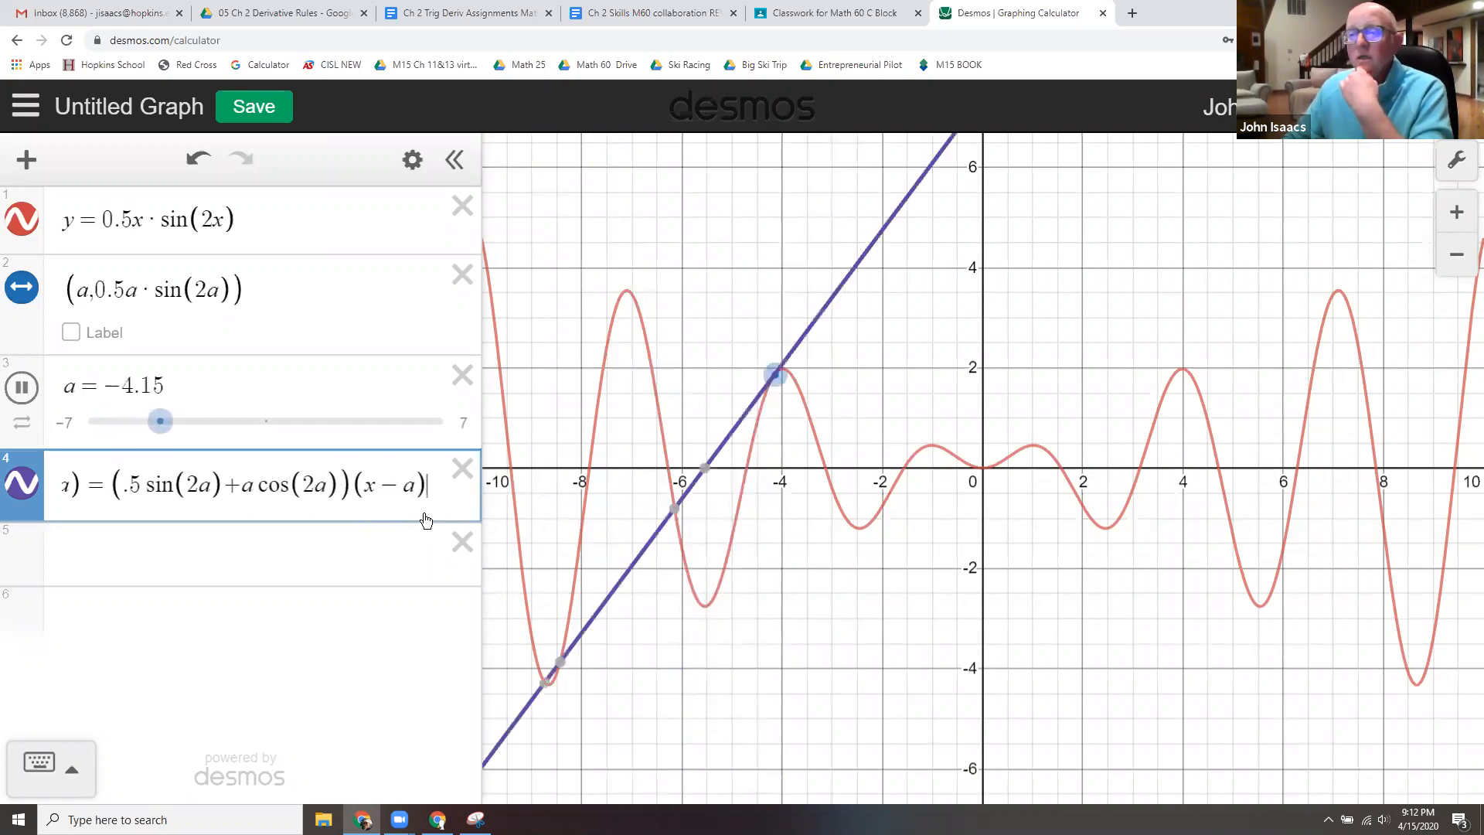
Check the line equation in reverse, from (x - a) through the slope factor to the opening y term.
key("Left")
key("Left")
key("Left")
key("Left")
key("Left")
key("Left")
key("Left")
key("Left")
key("Left")
key("Left")
key("Left")
key("Left")
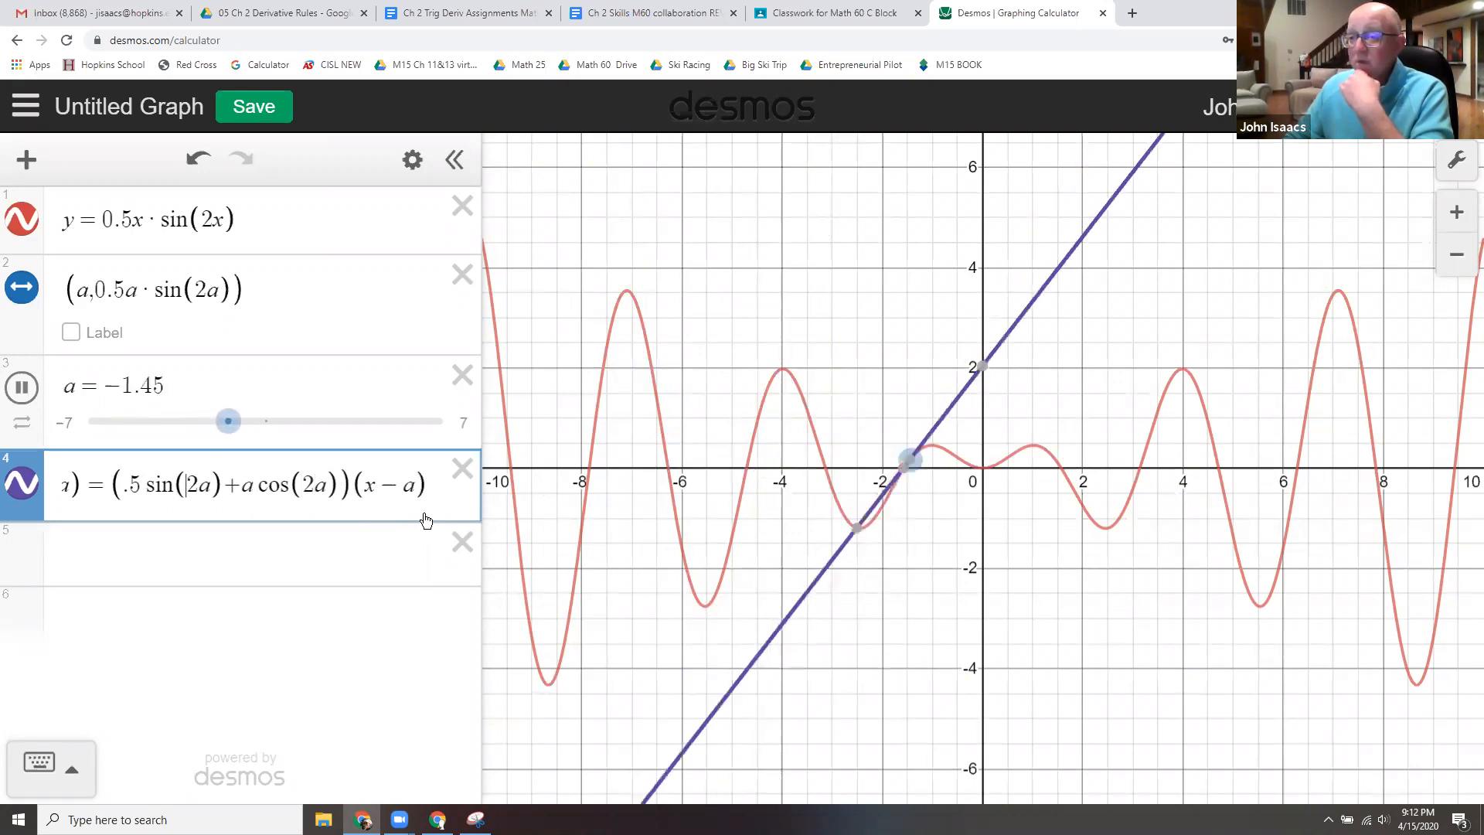
key("Left")
key("Left")
key("Left")
key("Left")
key("Left")
key("Left")
key("Left")
key("Left")
key("Left")
key("Left")
key("Left")
key("Left")
key("Left")
key("Left")
key("Left")
key("Left")
key("Left")
key("Left")
key("Left")
key("Left")
key("Left")
key("Left")
key("Left")
key("Left")
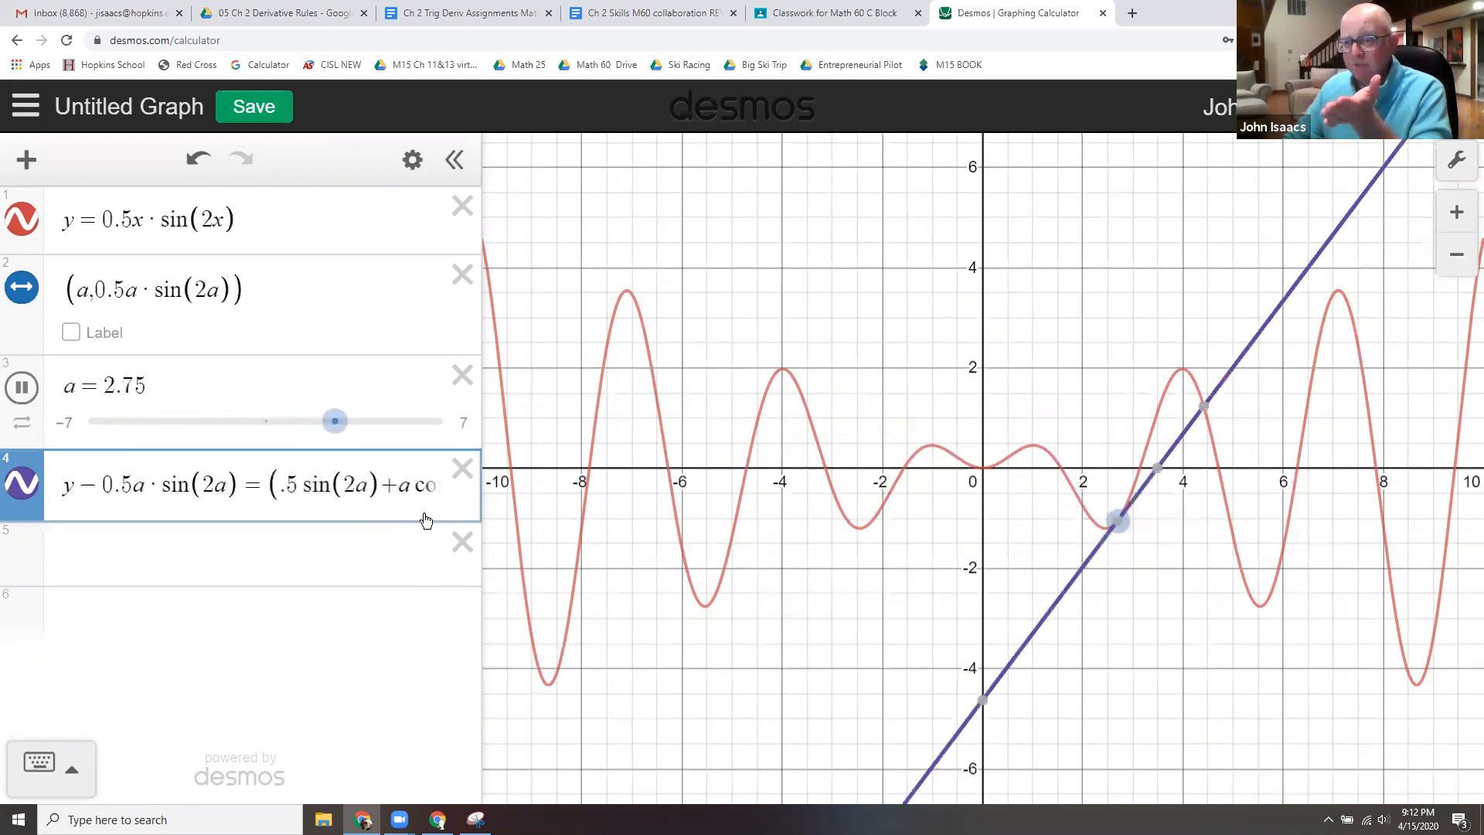
Recheck the line equation from its left side into the .5 sin(2a) term of the slope factor.
key("Right")
key("Right")
key("Right")
key("Right")
key("Right")
key("Right")
key("Right")
key("Right")
key("Right")
key("Right")
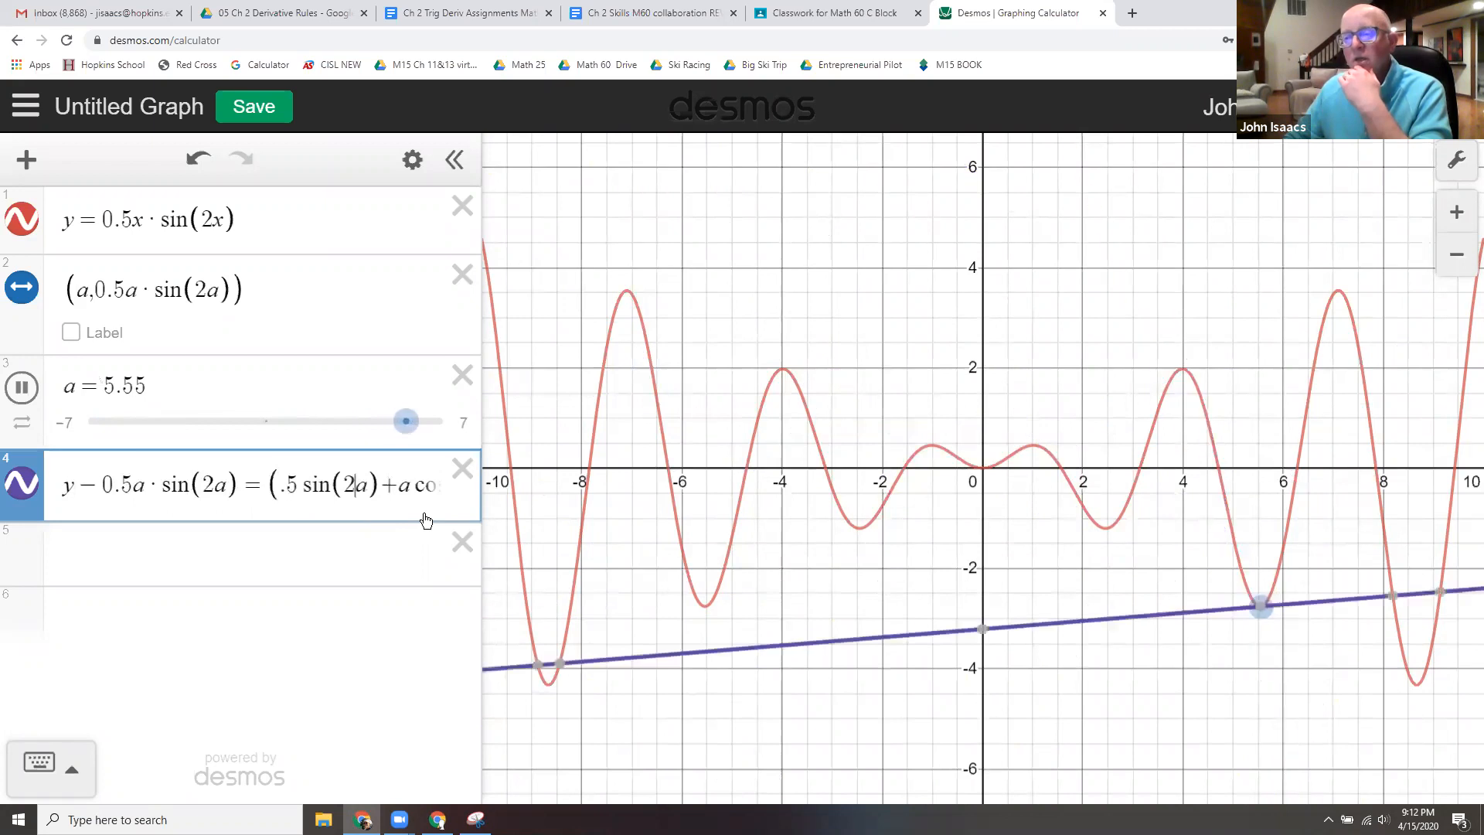